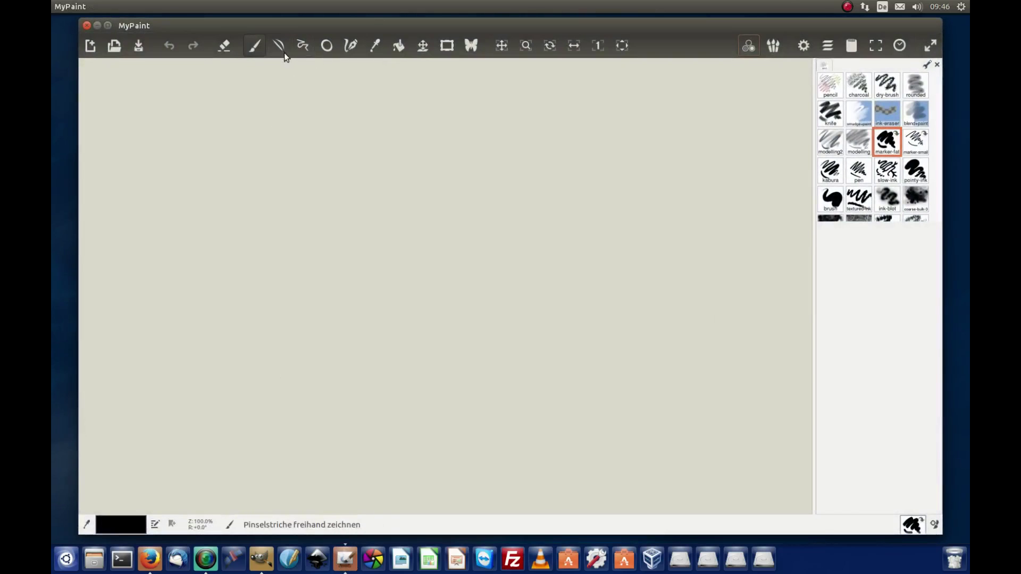
Draw a straight-line rectangular poster frame in MyPaint, then begin freehand lettering of the title.
{"action": "left_click", "coordinate": [278, 47]}
{"action": "mouse_move", "coordinate": [247, 96]}
{"action": "left_mouse_down"}
{"action": "mouse_move", "coordinate": [250, 406]}
{"action": "mouse_move", "coordinate": [237, 461]}
{"action": "mouse_move", "coordinate": [353, 449]}
{"action": "mouse_move", "coordinate": [566, 467]}
{"action": "mouse_move", "coordinate": [550, 253]}
{"action": "mouse_move", "coordinate": [581, 98]}
{"action": "mouse_move", "coordinate": [250, 87]}
{"action": "left_mouse_up"}
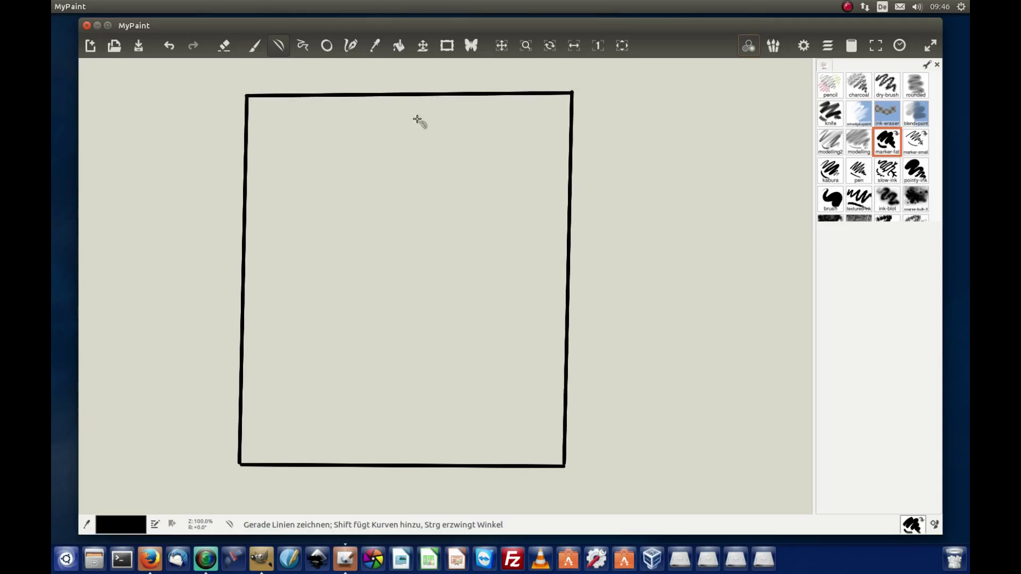
{"action": "key", "text": "b"}
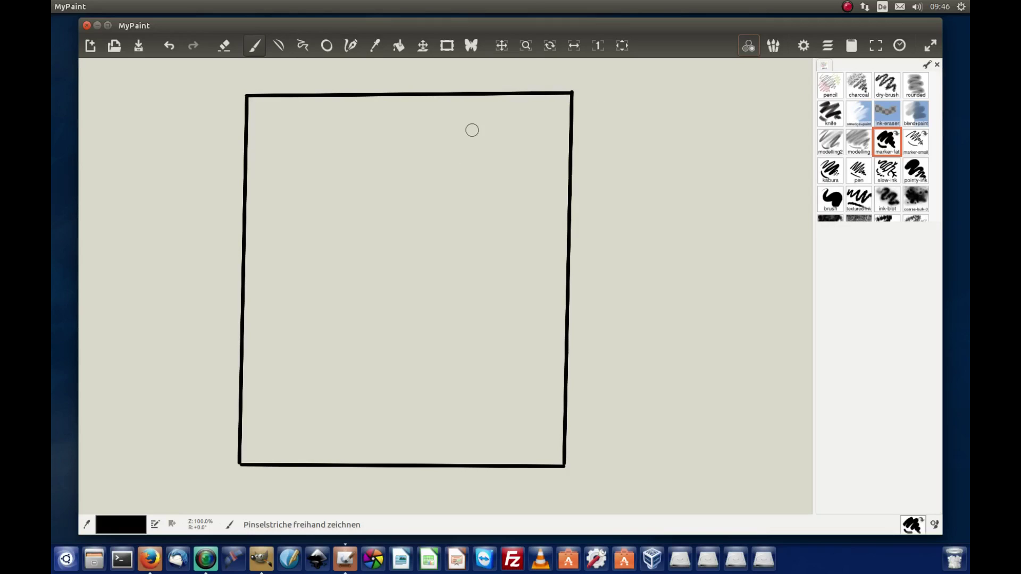
{"action": "mouse_move", "coordinate": [423, 110]}
{"action": "left_mouse_down"}
{"action": "mouse_move", "coordinate": [384, 125]}
{"action": "mouse_move", "coordinate": [460, 132]}
{"action": "mouse_move", "coordinate": [500, 121]}
{"action": "mouse_move", "coordinate": [506, 134]}
{"action": "mouse_move", "coordinate": [533, 134]}
{"action": "mouse_move", "coordinate": [556, 117]}
{"action": "mouse_move", "coordinate": [569, 155]}
{"action": "mouse_move", "coordinate": [547, 157]}
{"action": "left_mouse_up"}
Finish writing 'Einladung', then sketch the horse's neck and head and a hat shape.
{"action": "left_click", "coordinate": [451, 118]}
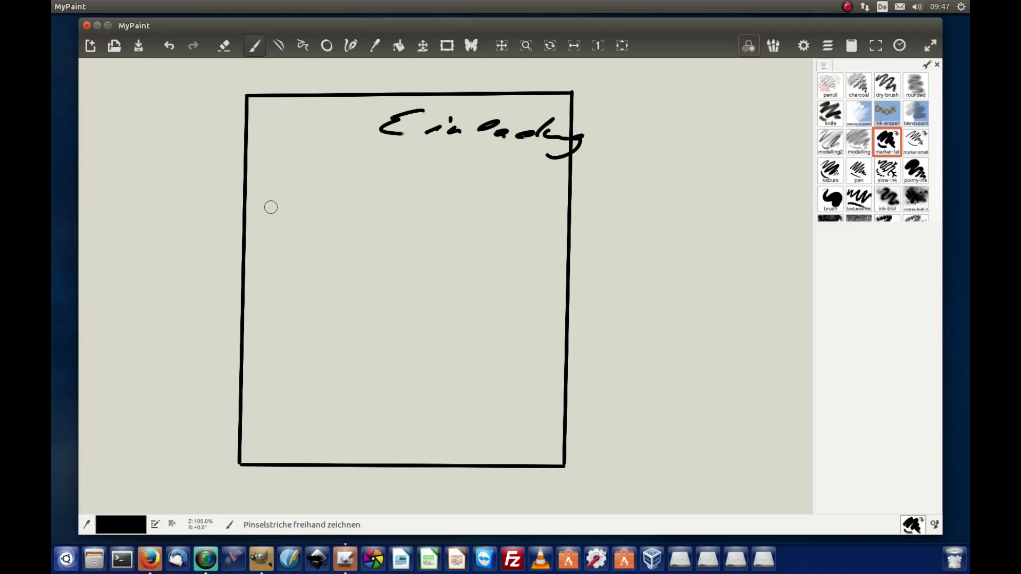
{"action": "right_click", "coordinate": [320, 168]}
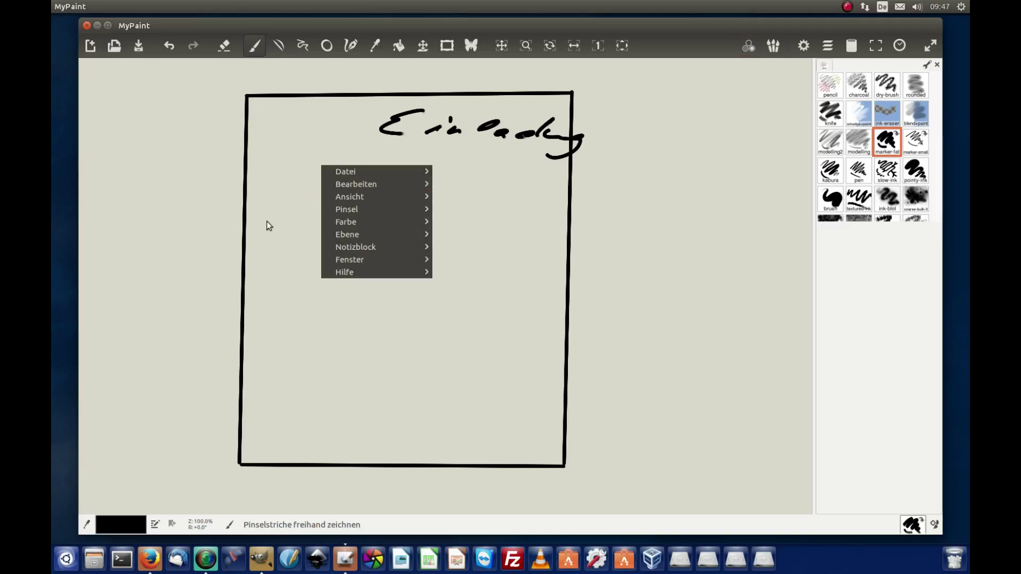
{"action": "key", "text": "Escape"}
{"action": "left_click_drag", "start_coordinate": [325, 172], "coordinate": [269, 218]}
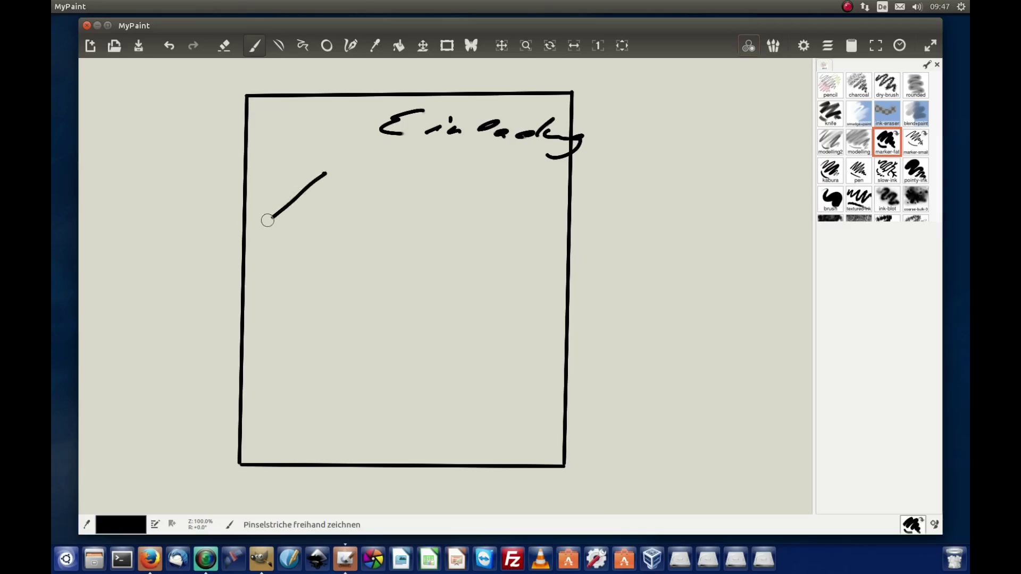
{"action": "mouse_move", "coordinate": [325, 173]}
{"action": "left_mouse_down"}
{"action": "mouse_move", "coordinate": [366, 179]}
{"action": "mouse_move", "coordinate": [385, 209]}
{"action": "mouse_move", "coordinate": [320, 241]}
{"action": "left_mouse_up"}
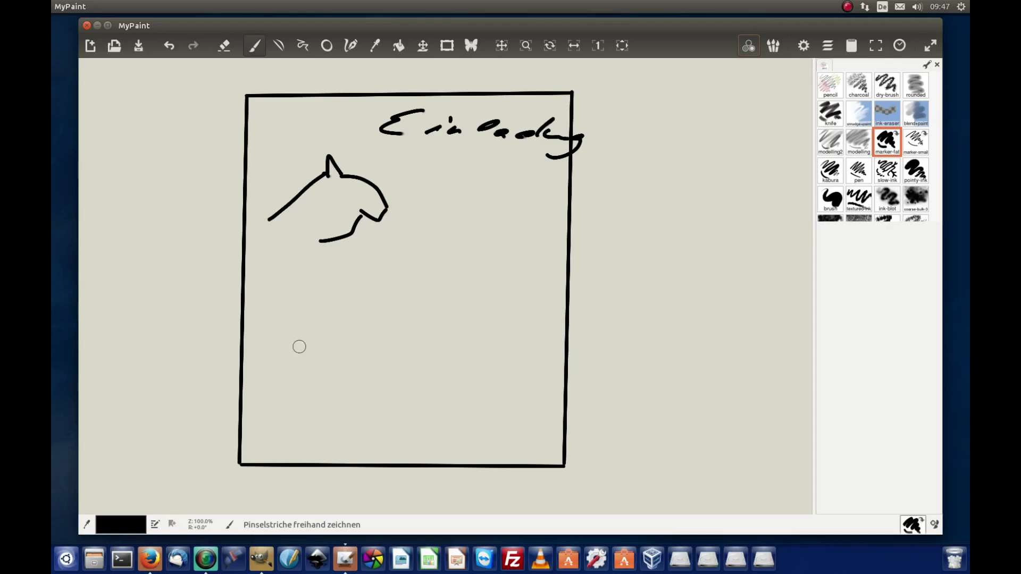
{"action": "mouse_move", "coordinate": [287, 352]}
{"action": "left_mouse_down"}
{"action": "mouse_move", "coordinate": [392, 365]}
{"action": "mouse_move", "coordinate": [285, 403]}
{"action": "mouse_move", "coordinate": [273, 361]}
{"action": "left_mouse_up"}
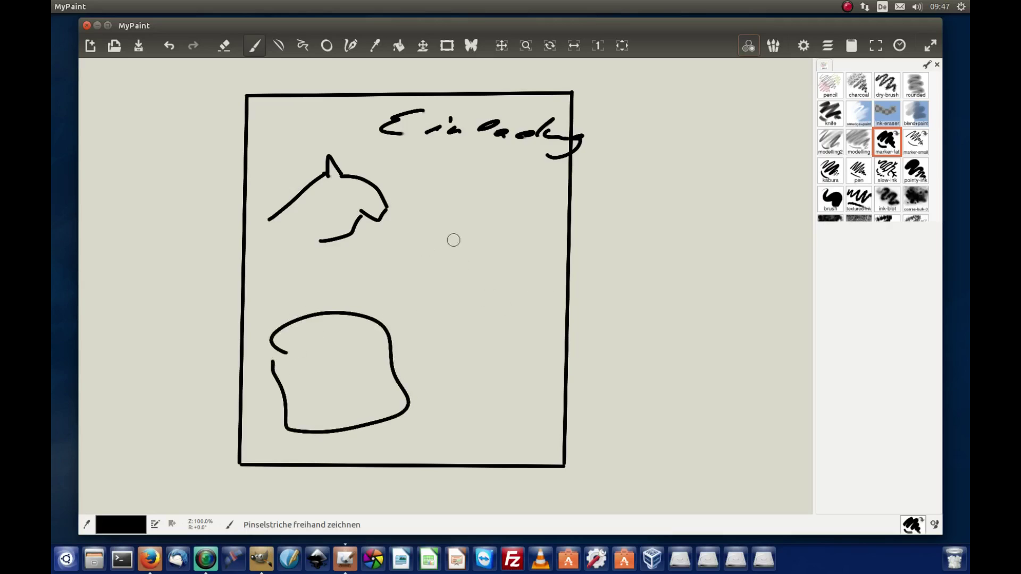
Draw a box on the right and hand-letter the word 'Text' inside it.
{"action": "left_click_drag", "start_coordinate": [441, 223], "coordinate": [440, 389]}
{"action": "mouse_move", "coordinate": [458, 284]}
{"action": "left_mouse_down"}
{"action": "mouse_move", "coordinate": [447, 224]}
{"action": "mouse_move", "coordinate": [584, 225]}
{"action": "mouse_move", "coordinate": [560, 370]}
{"action": "mouse_move", "coordinate": [440, 381]}
{"action": "left_mouse_up"}
{"action": "mouse_move", "coordinate": [488, 268]}
{"action": "left_mouse_down"}
{"action": "mouse_move", "coordinate": [475, 305]}
{"action": "mouse_move", "coordinate": [512, 260]}
{"action": "left_mouse_up"}
{"action": "left_click_drag", "start_coordinate": [480, 291], "coordinate": [524, 304]}
{"action": "left_click_drag", "start_coordinate": [525, 293], "coordinate": [508, 306]}
{"action": "left_click_drag", "start_coordinate": [542, 265], "coordinate": [539, 298]}
{"action": "left_click_drag", "start_coordinate": [523, 298], "coordinate": [541, 293]}
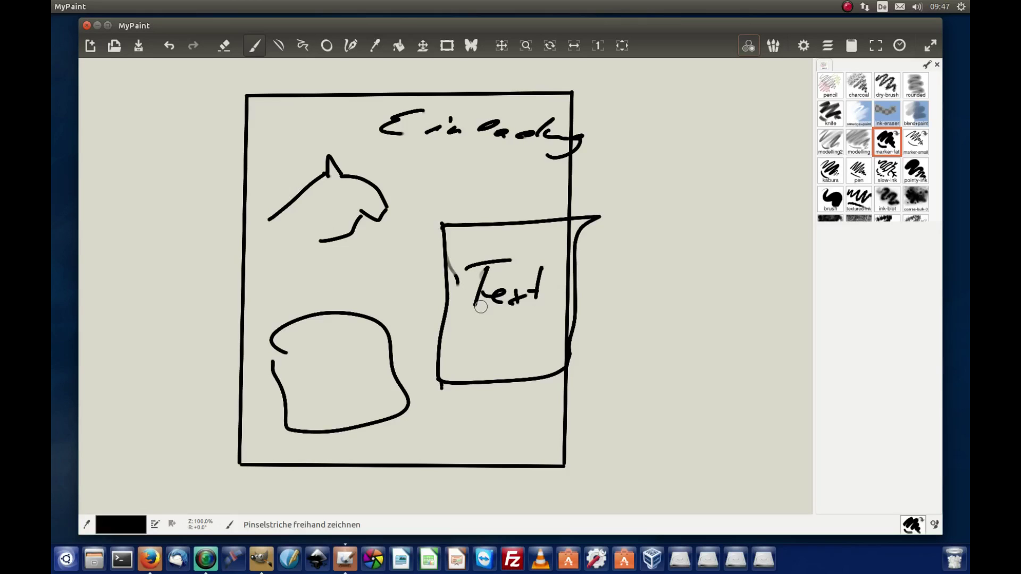
Close MyPaint with Verwerfen, discarding the sketch, and search Pixabay in Firefox for 'Textur'.
{"action": "left_click", "coordinate": [85, 25]}
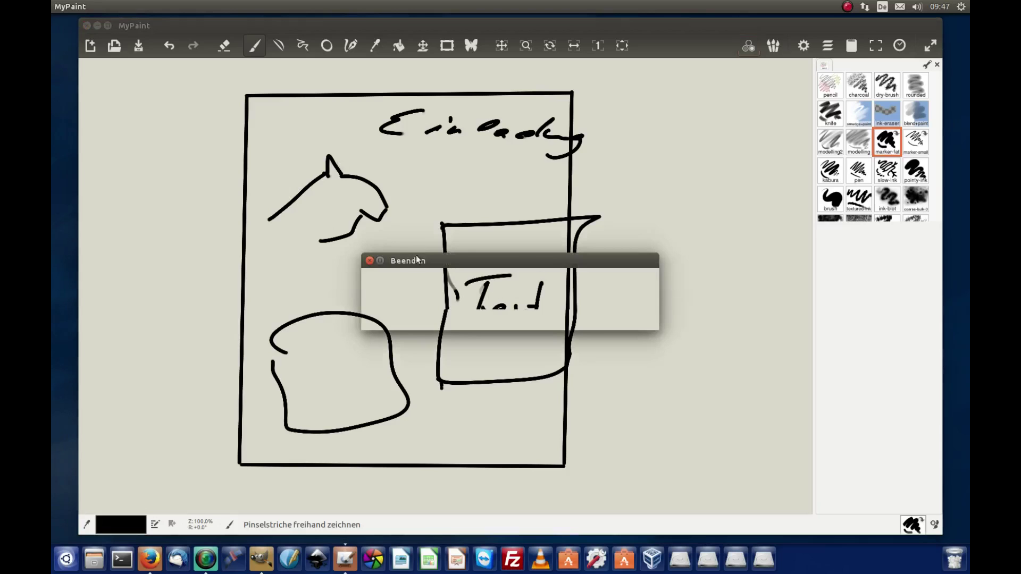
{"action": "left_click", "coordinate": [423, 316]}
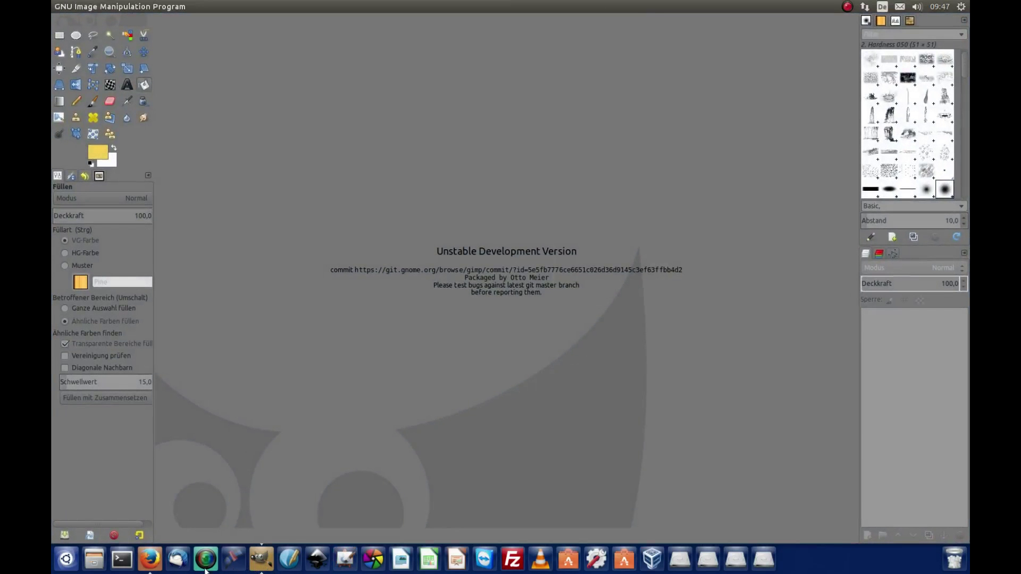
{"action": "left_click", "coordinate": [148, 561]}
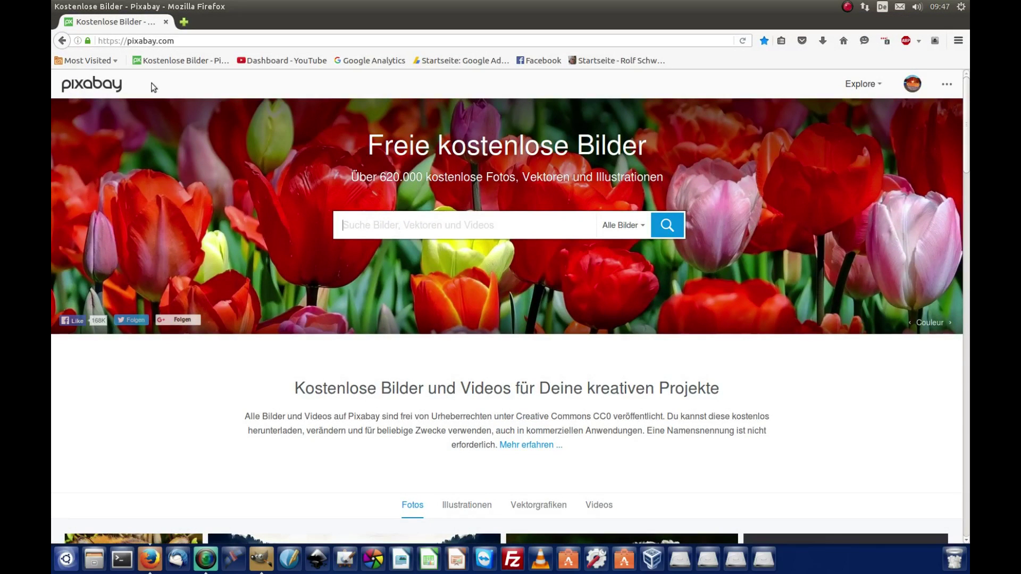
{"action": "left_click", "coordinate": [373, 228]}
{"action": "type", "text": "T"}
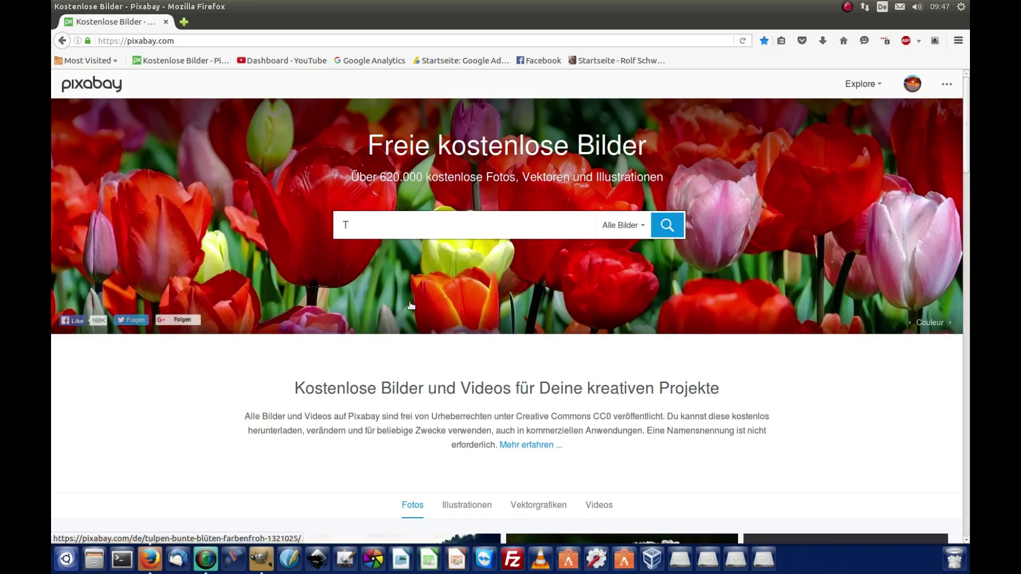
{"action": "type", "text": "tur"}
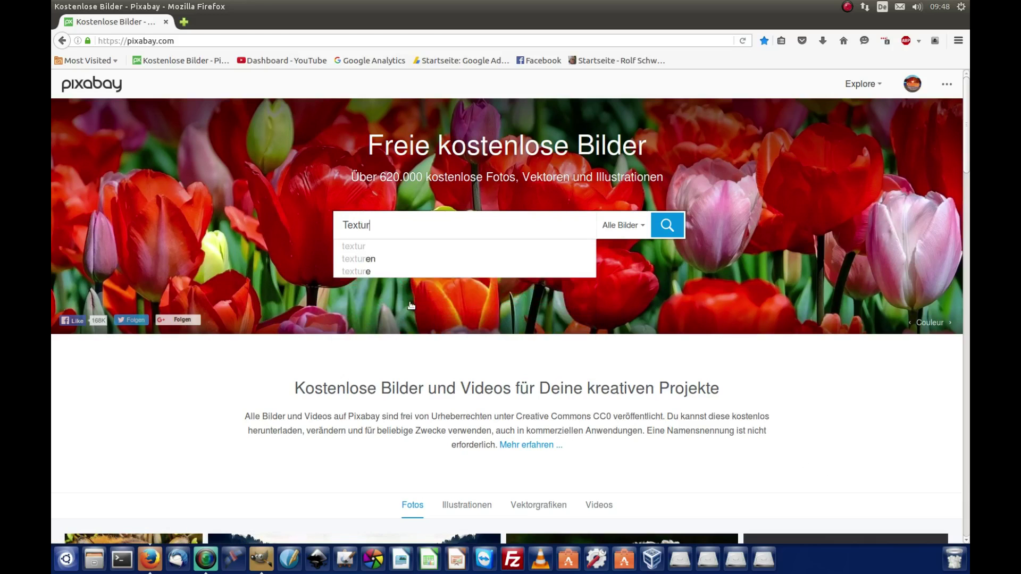
{"action": "key", "text": "Return"}
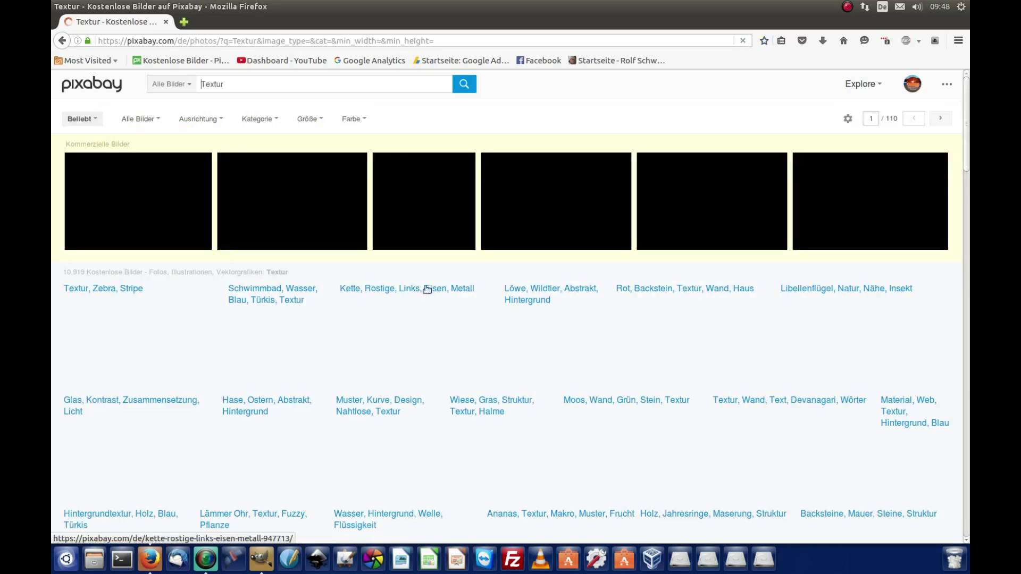
Scroll the Textur results and open the brown antique paper texture's page.
{"action": "scroll", "coordinate": [493, 334], "scroll_direction": "down", "scroll_amount": 7}
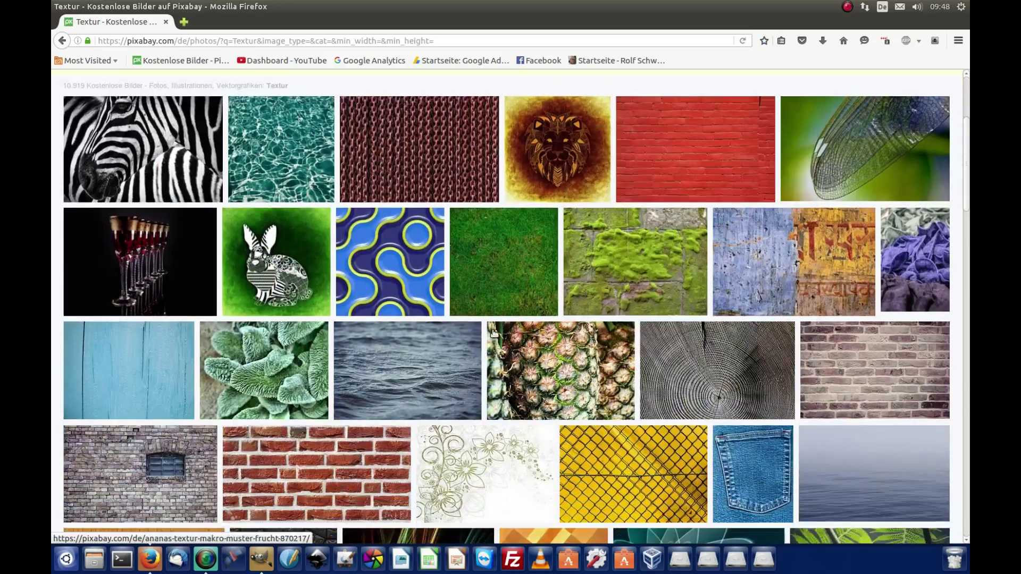
{"action": "scroll", "coordinate": [494, 334], "scroll_direction": "down", "scroll_amount": 6}
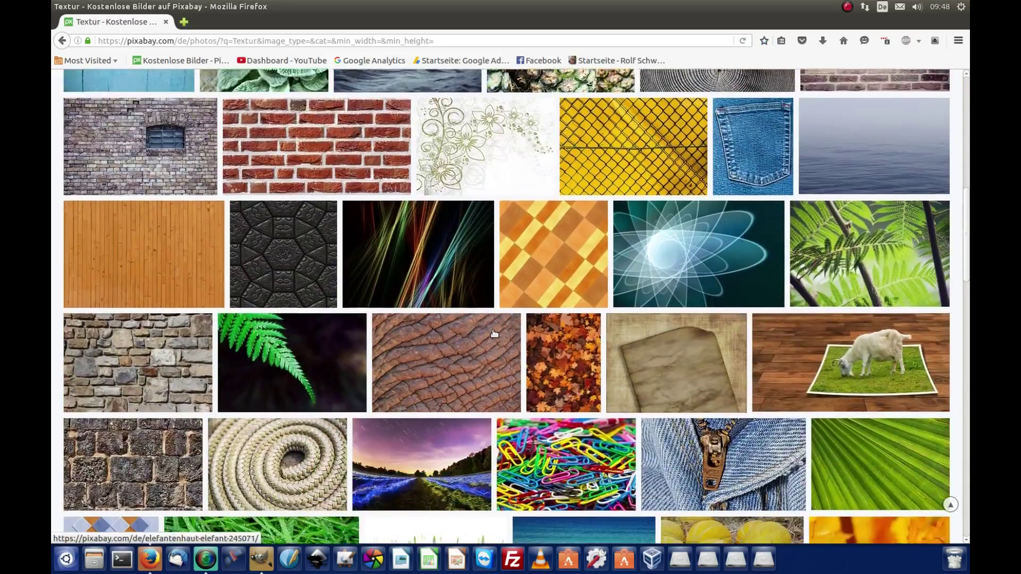
{"action": "scroll", "coordinate": [492, 334], "scroll_direction": "down", "scroll_amount": 7}
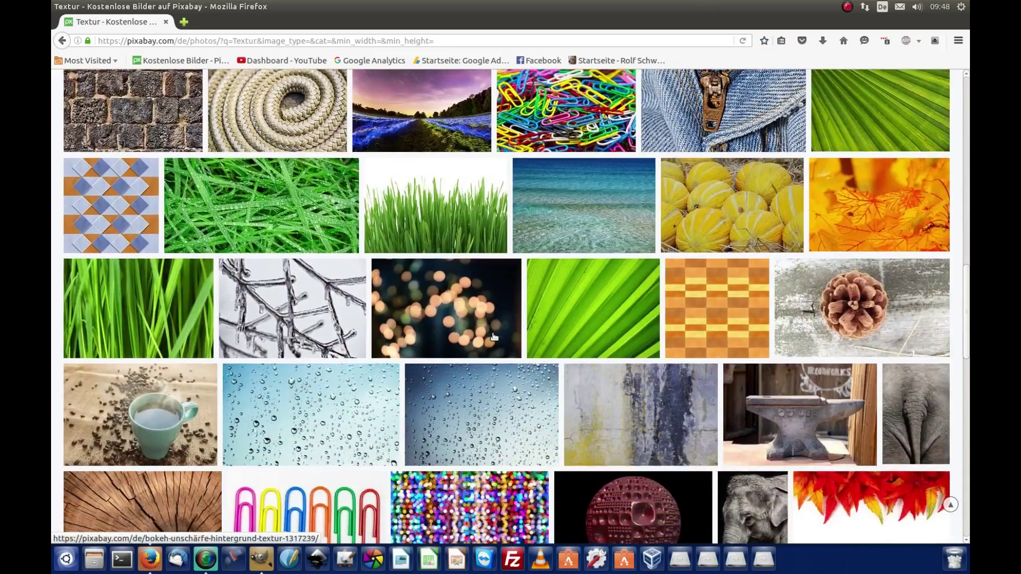
{"action": "scroll", "coordinate": [494, 337], "scroll_direction": "down", "scroll_amount": 6}
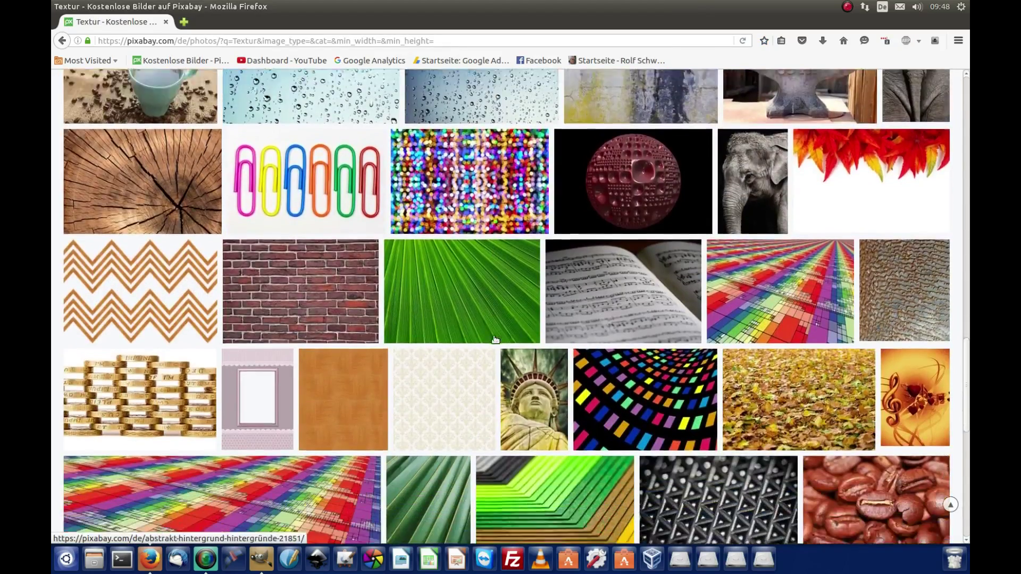
{"action": "scroll", "coordinate": [495, 341], "scroll_direction": "down", "scroll_amount": 3}
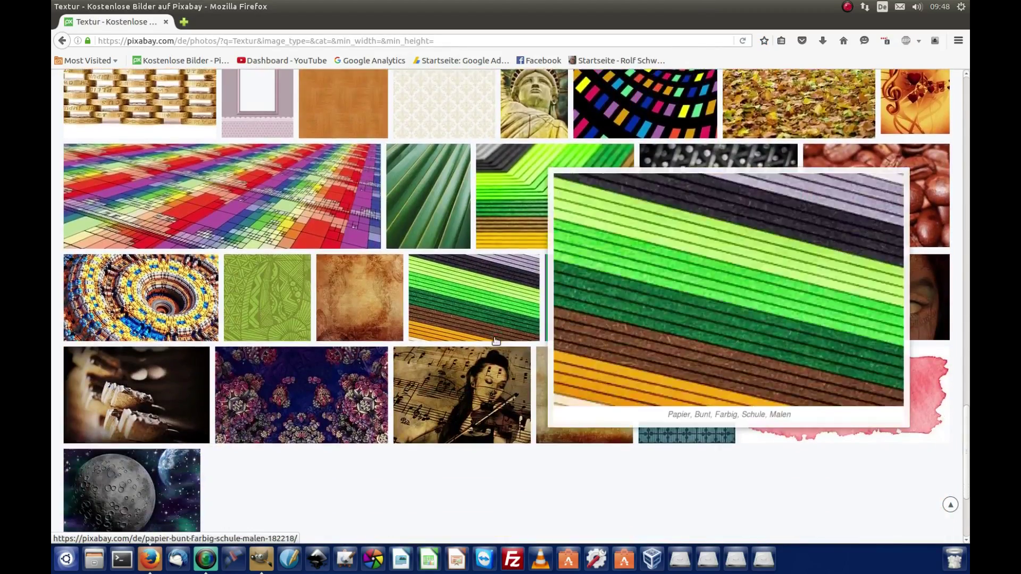
{"action": "mouse_move", "coordinate": [368, 315]}
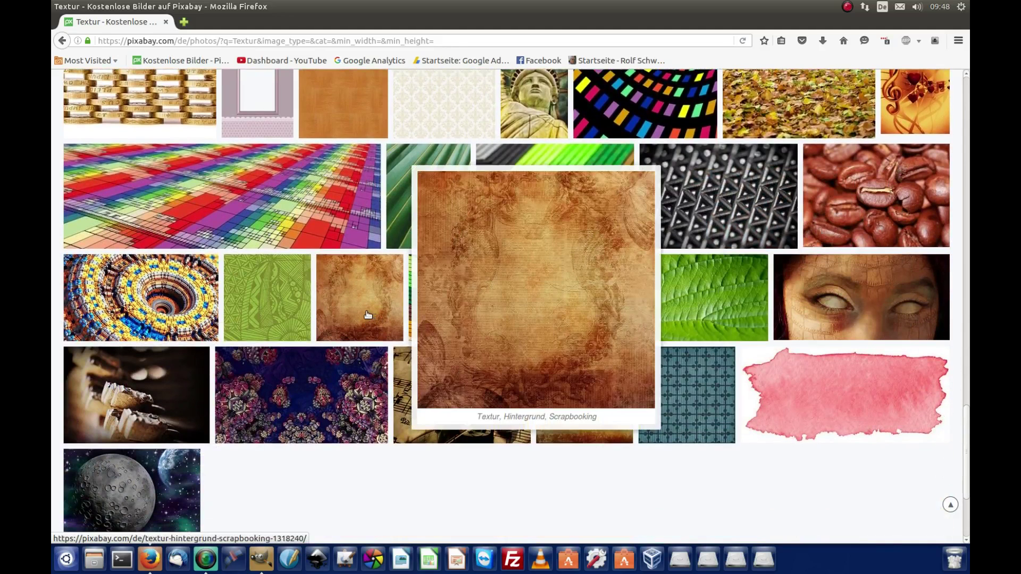
{"action": "left_click", "coordinate": [580, 391]}
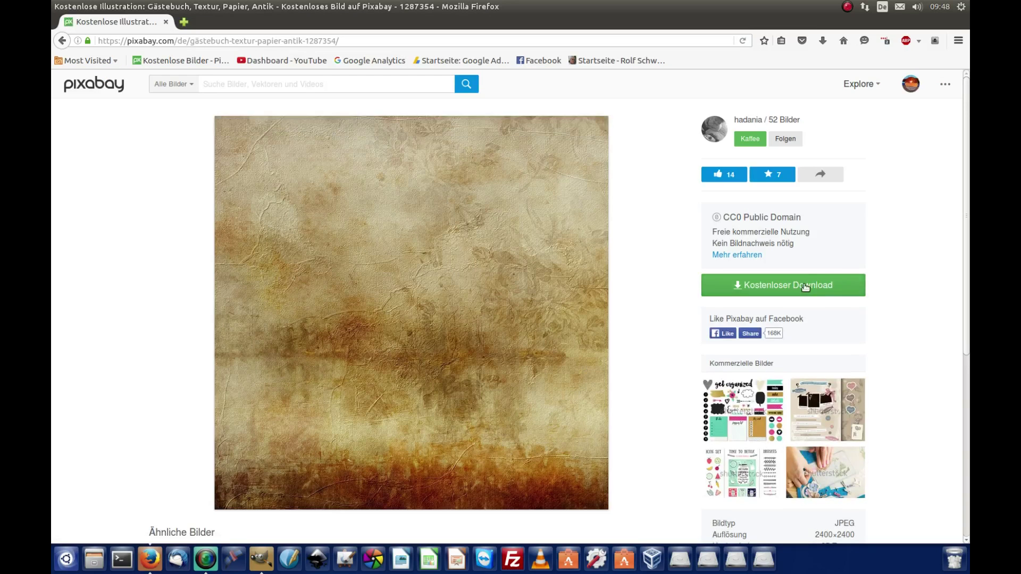
Download the antique paper texture at size M (1280×1280) as scrapbook-1287354_1280.jpg.
{"action": "left_click", "coordinate": [806, 288]}
{"action": "mouse_move", "coordinate": [893, 78]}
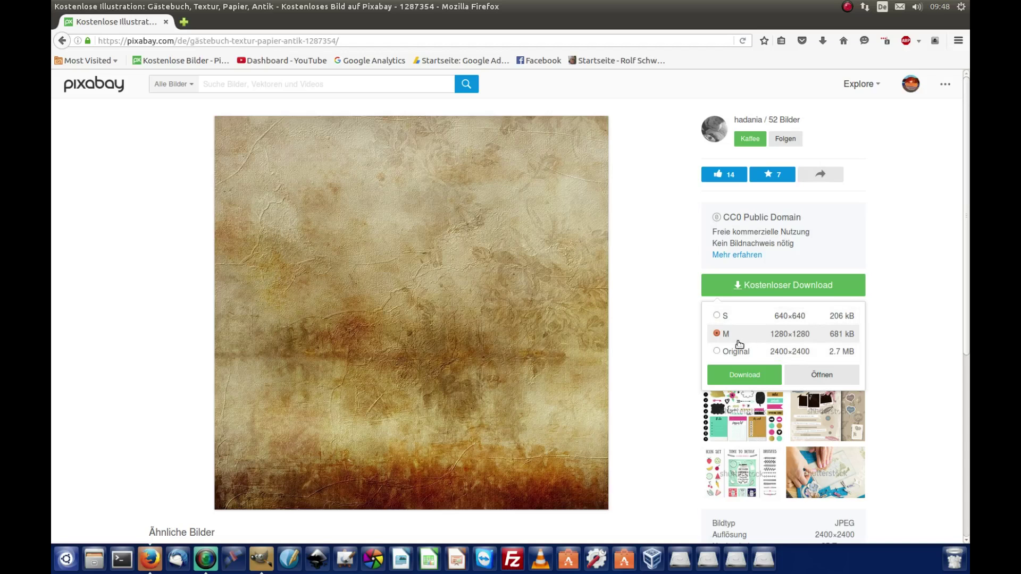
{"action": "left_click", "coordinate": [740, 378]}
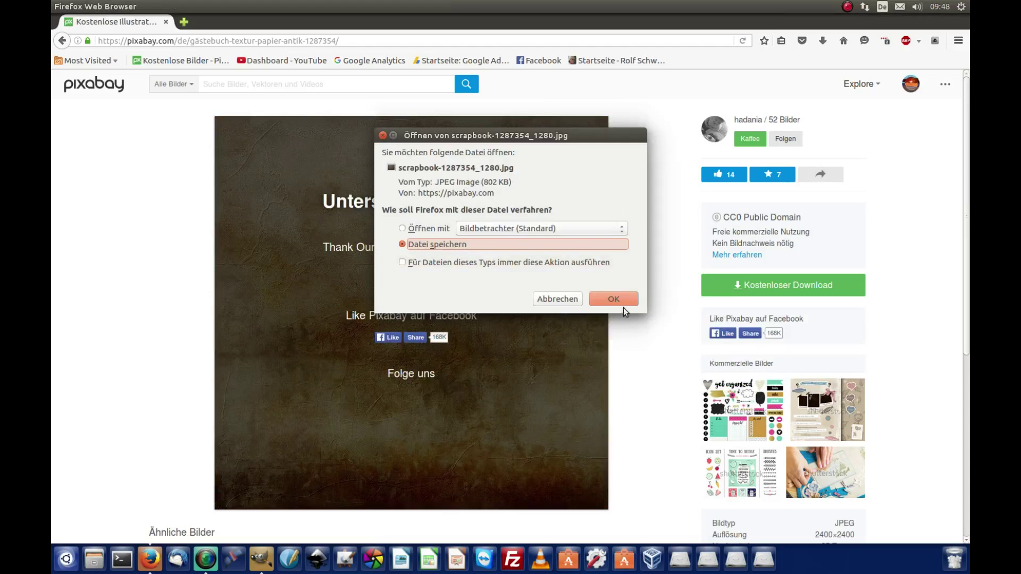
{"action": "left_click", "coordinate": [618, 302]}
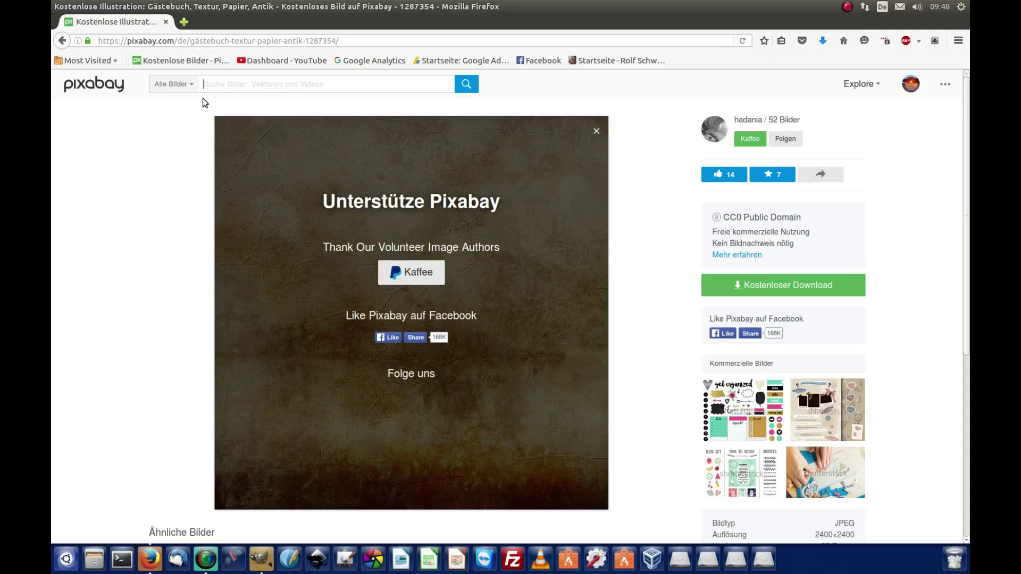
Search Pixabay for 'Pferd' and download the yellow-field horse photo at 1920×1280.
{"action": "type", "text": "Pferd"}
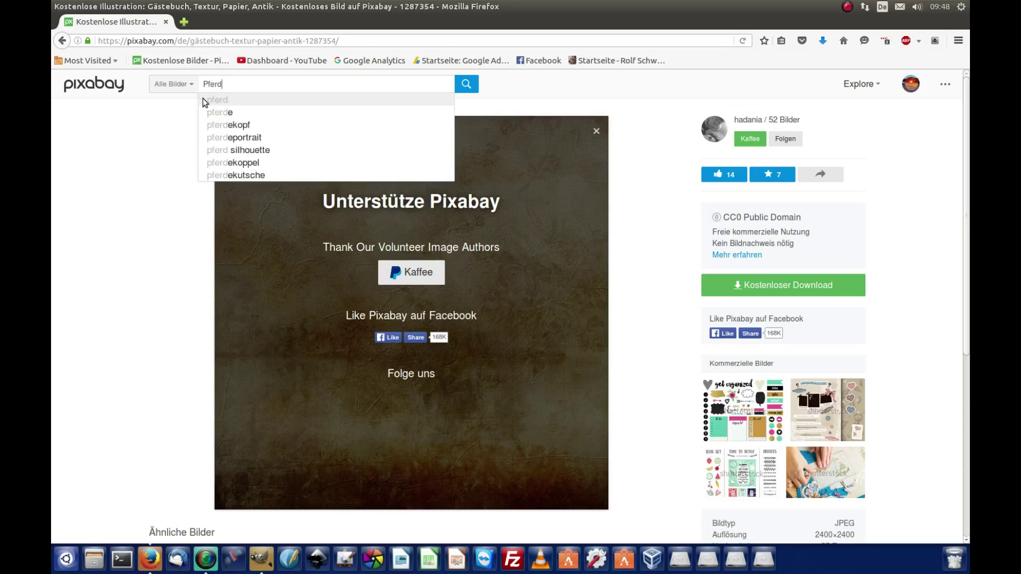
{"action": "key", "text": "Return"}
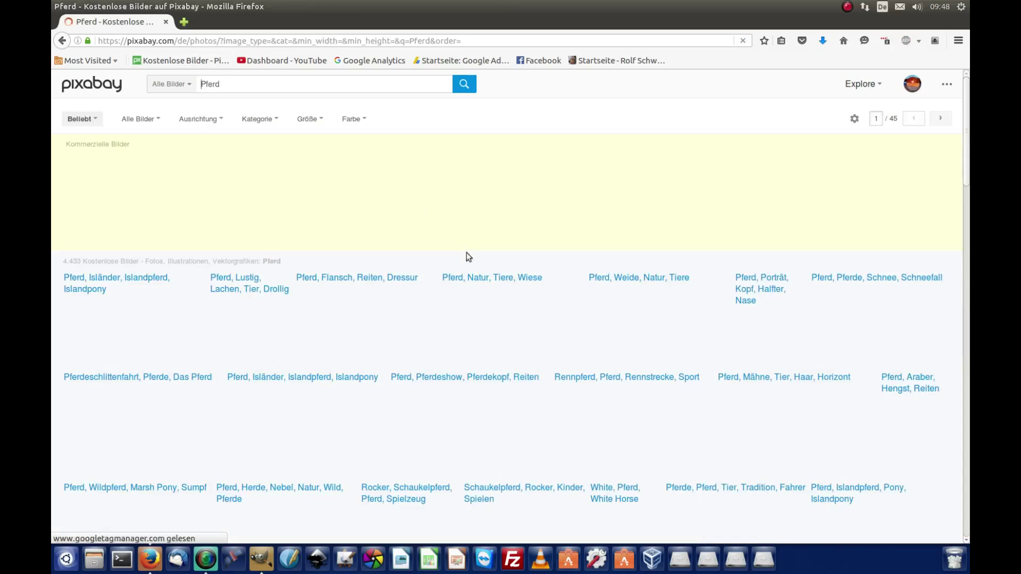
{"action": "scroll", "coordinate": [468, 260], "scroll_direction": "down", "scroll_amount": 2}
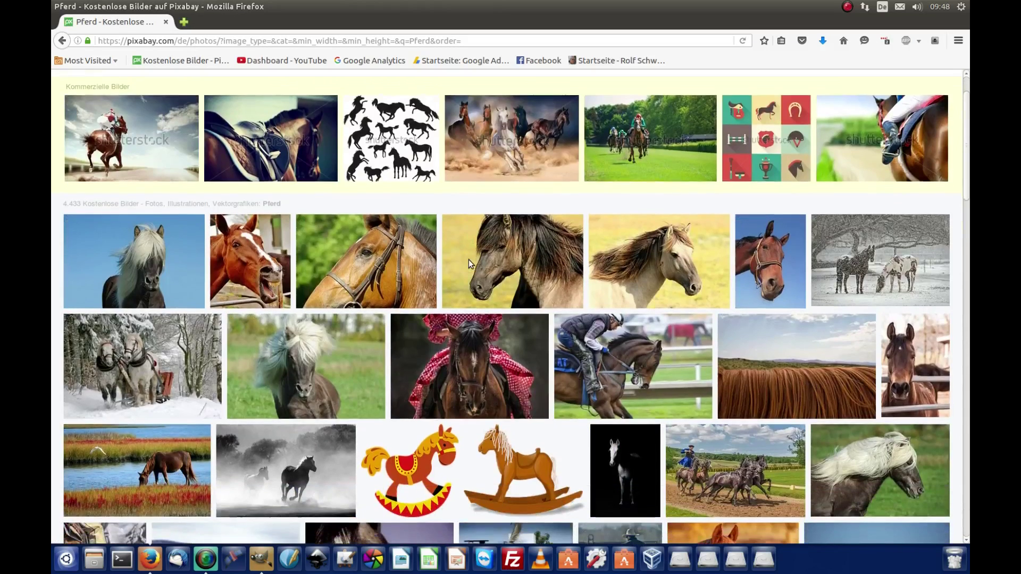
{"action": "scroll", "coordinate": [468, 259], "scroll_direction": "down", "scroll_amount": 3}
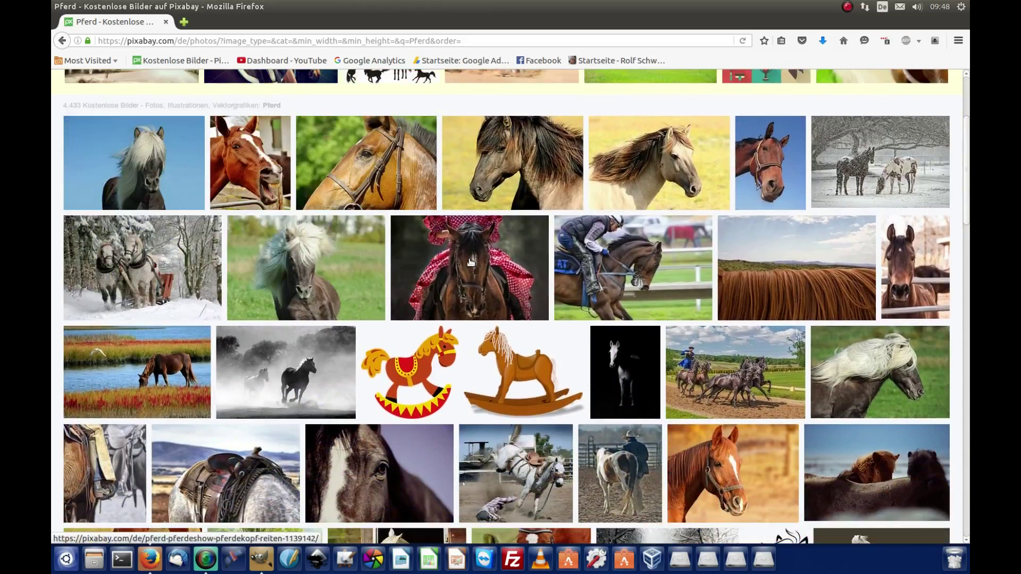
{"action": "mouse_move", "coordinate": [658, 160]}
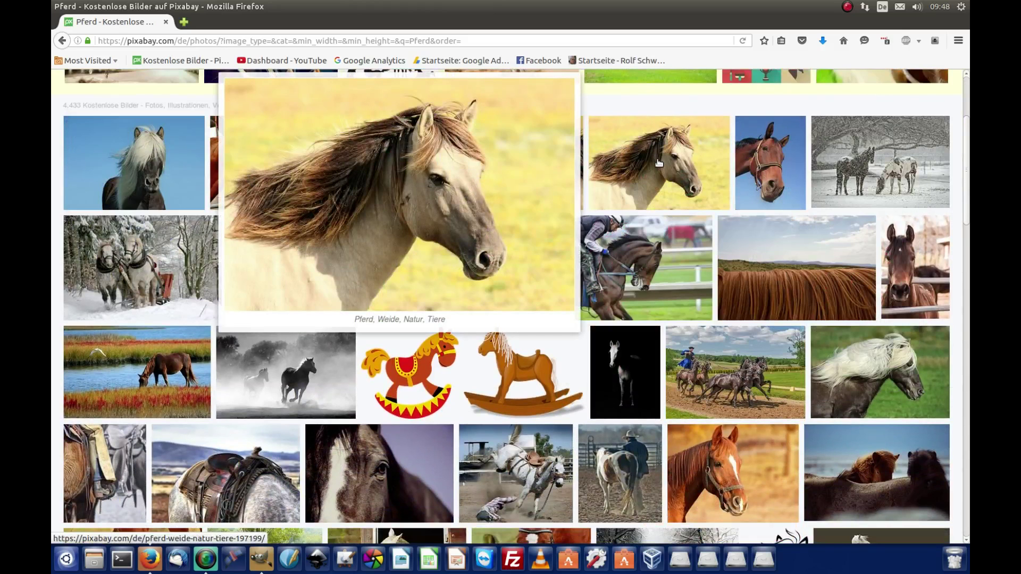
{"action": "left_click", "coordinate": [659, 163]}
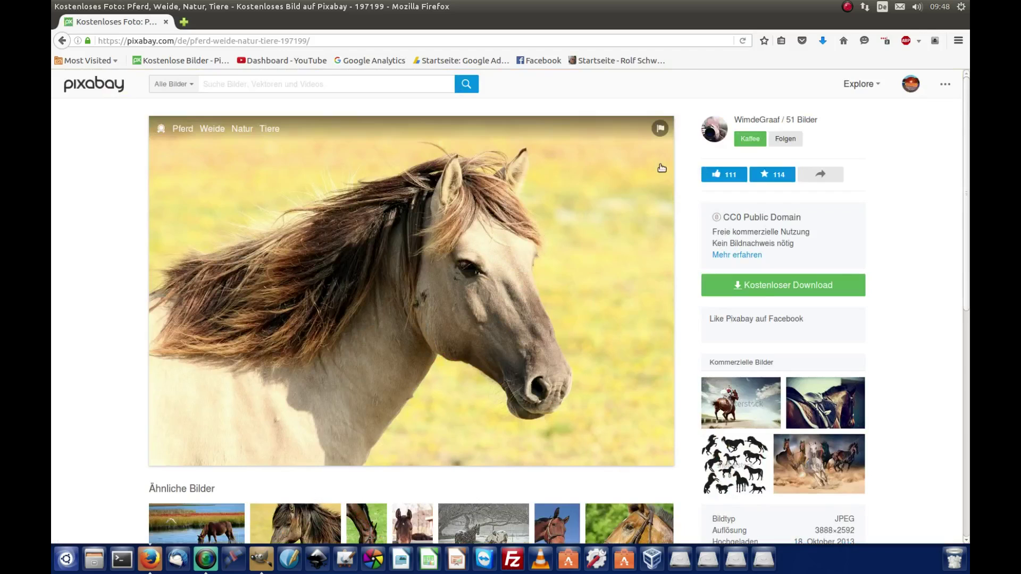
{"action": "left_click", "coordinate": [772, 287]}
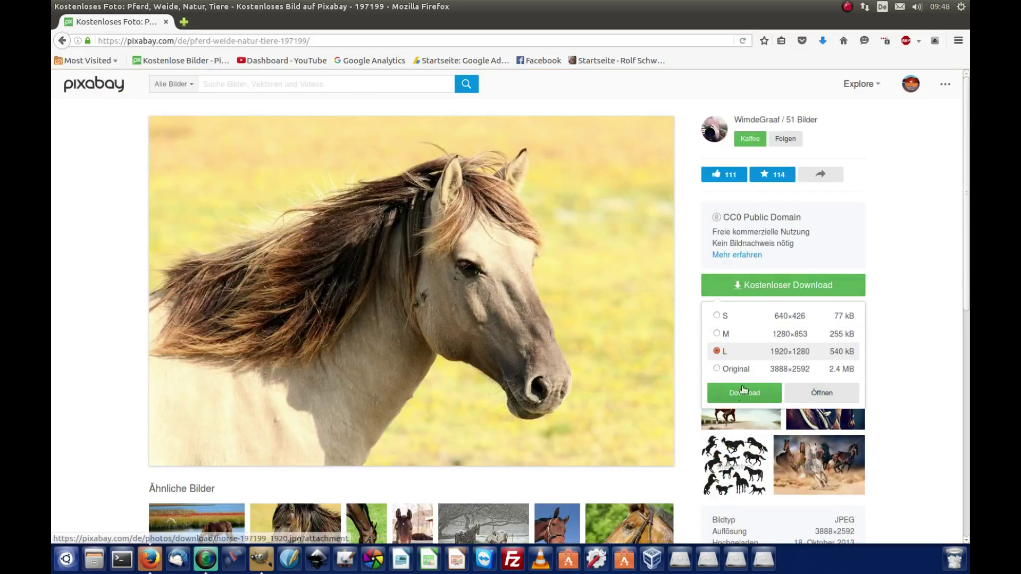
{"action": "left_click", "coordinate": [761, 400]}
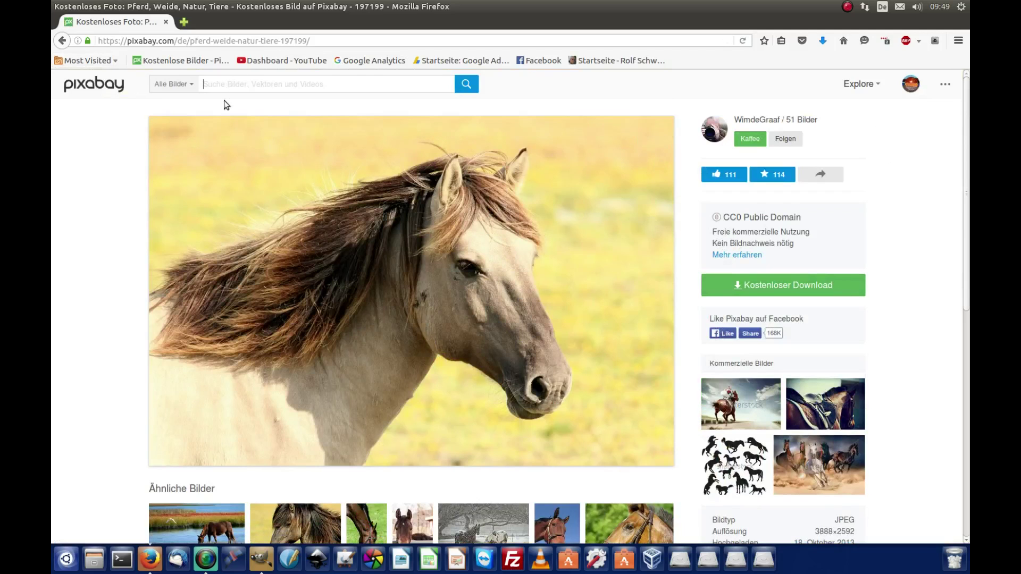
Go back to the Pferd results and replace the search term to search for 'Western'.
{"action": "key", "text": "alt+Left"}
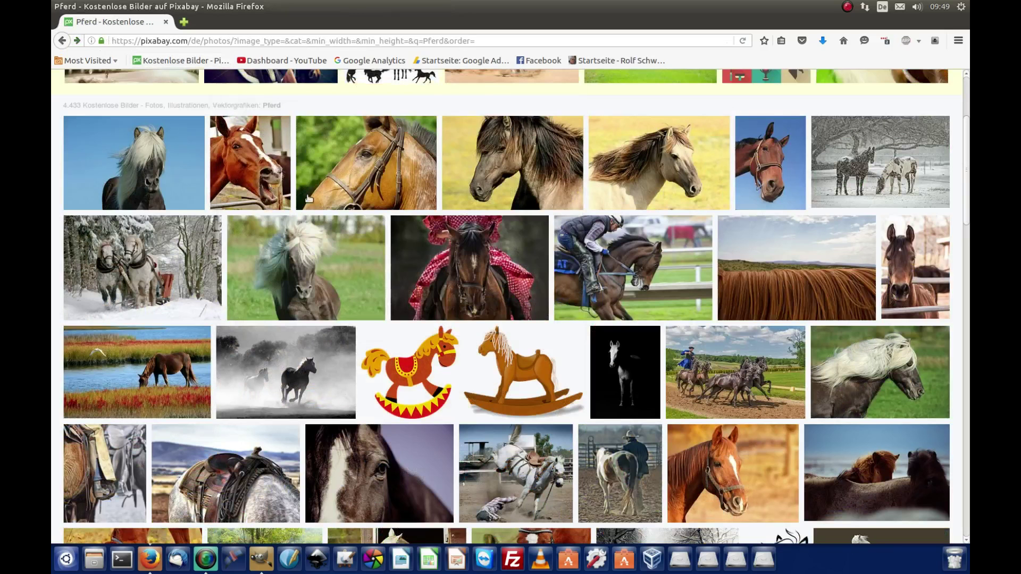
{"action": "scroll", "coordinate": [311, 200], "scroll_direction": "up", "scroll_amount": 3}
{"action": "double_click", "coordinate": [238, 87]}
{"action": "scroll", "coordinate": [436, 333], "scroll_direction": "down", "scroll_amount": 10}
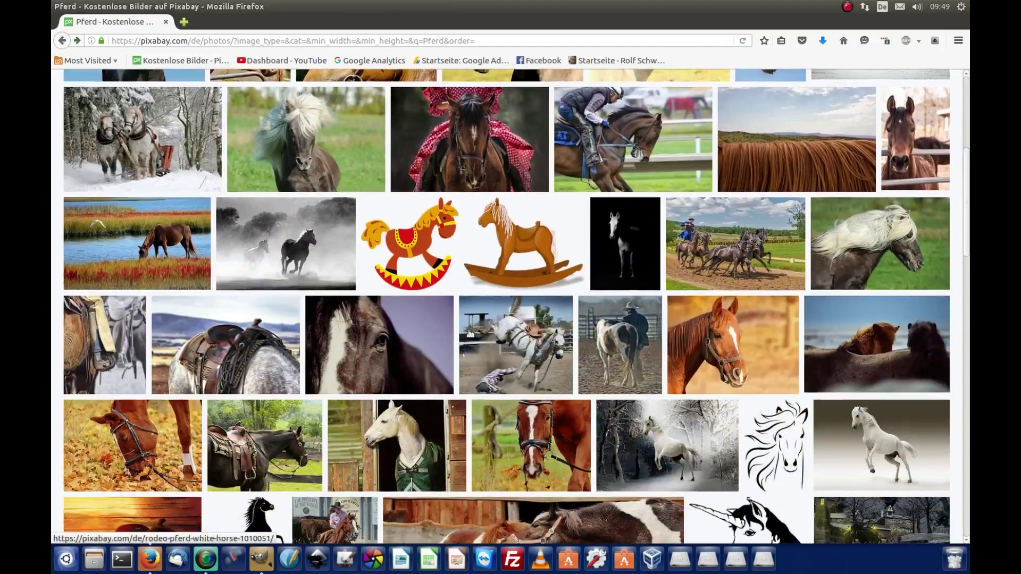
{"action": "scroll", "coordinate": [471, 333], "scroll_direction": "down", "scroll_amount": 12}
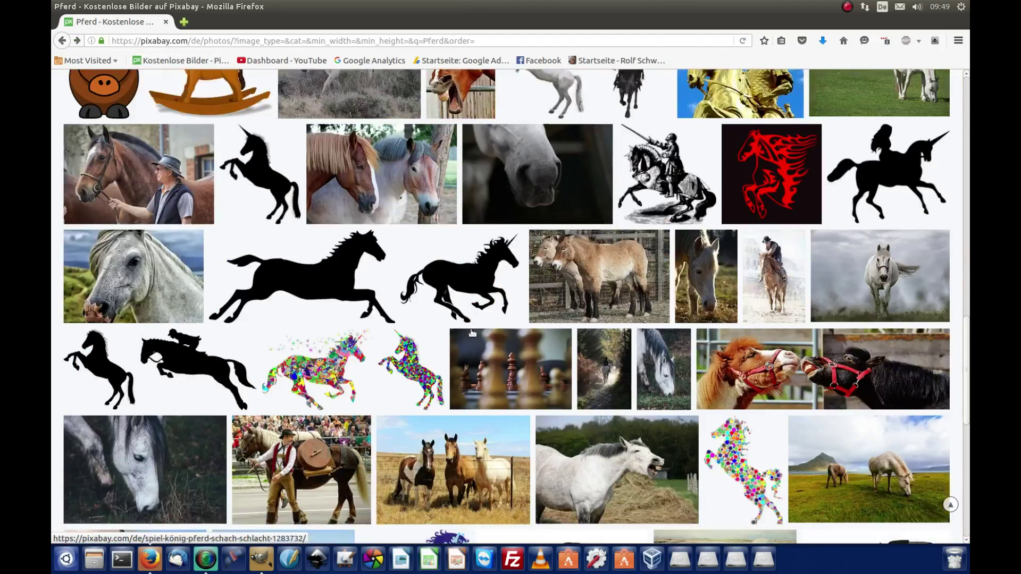
{"action": "scroll", "coordinate": [466, 331], "scroll_direction": "up", "scroll_amount": 15}
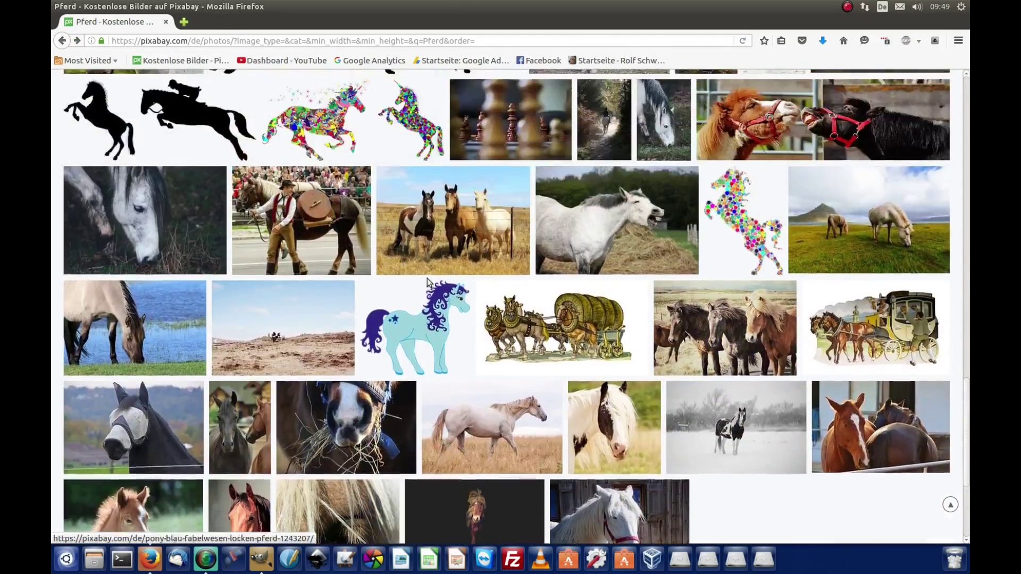
{"action": "scroll", "coordinate": [367, 163], "scroll_direction": "up", "scroll_amount": 8}
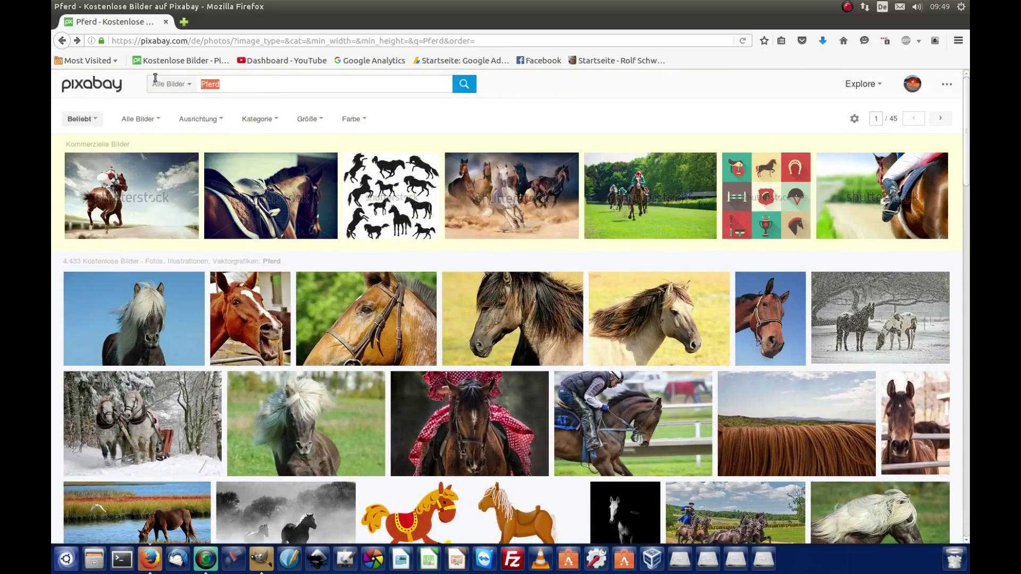
{"action": "mouse_move", "coordinate": [105, 347]}
{"action": "type", "text": "ern"}
{"action": "key", "text": "Return"}
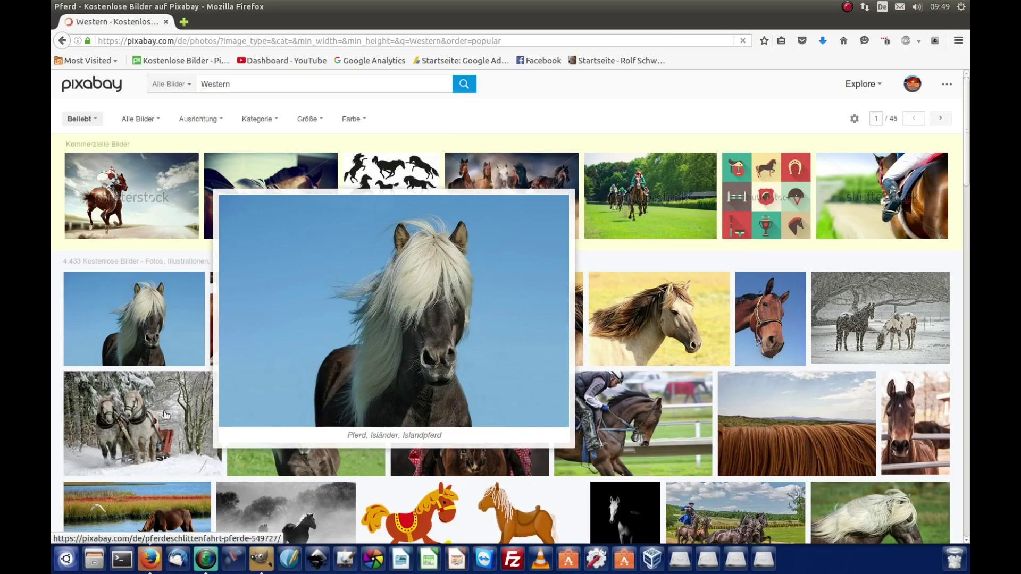
Scroll through the 1,796 Western results, then switch to the GIMP window.
{"action": "scroll", "coordinate": [560, 346], "scroll_direction": "down", "scroll_amount": 20}
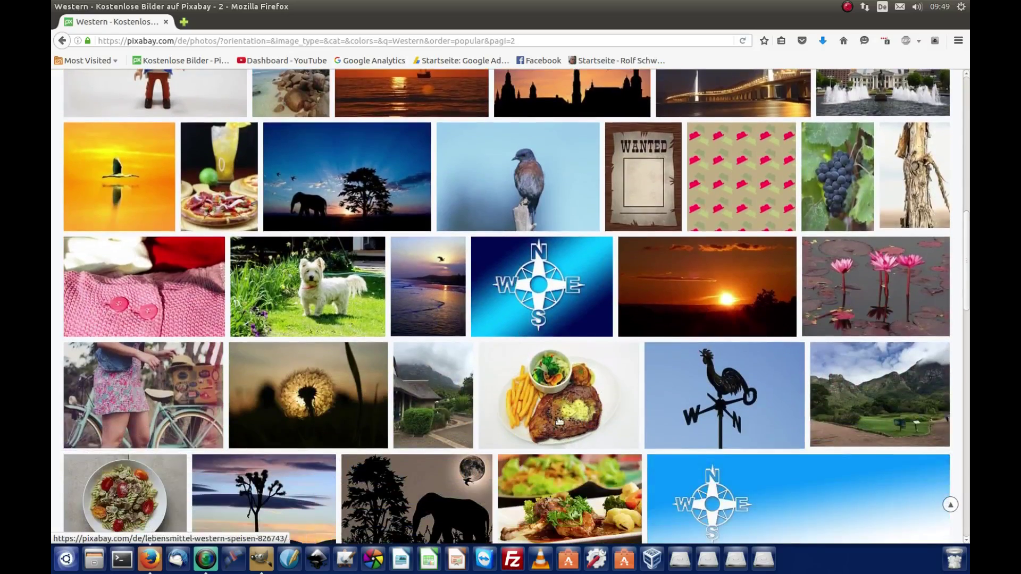
{"action": "scroll", "coordinate": [314, 360], "scroll_direction": "down", "scroll_amount": 8}
{"action": "scroll", "coordinate": [474, 420], "scroll_direction": "down", "scroll_amount": 4}
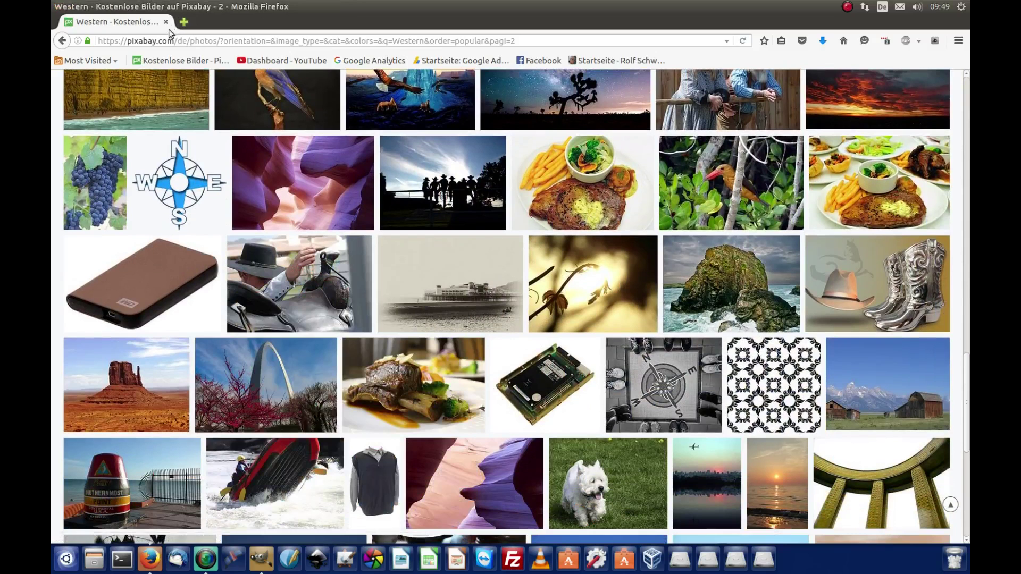
{"action": "key", "text": "alt+Tab"}
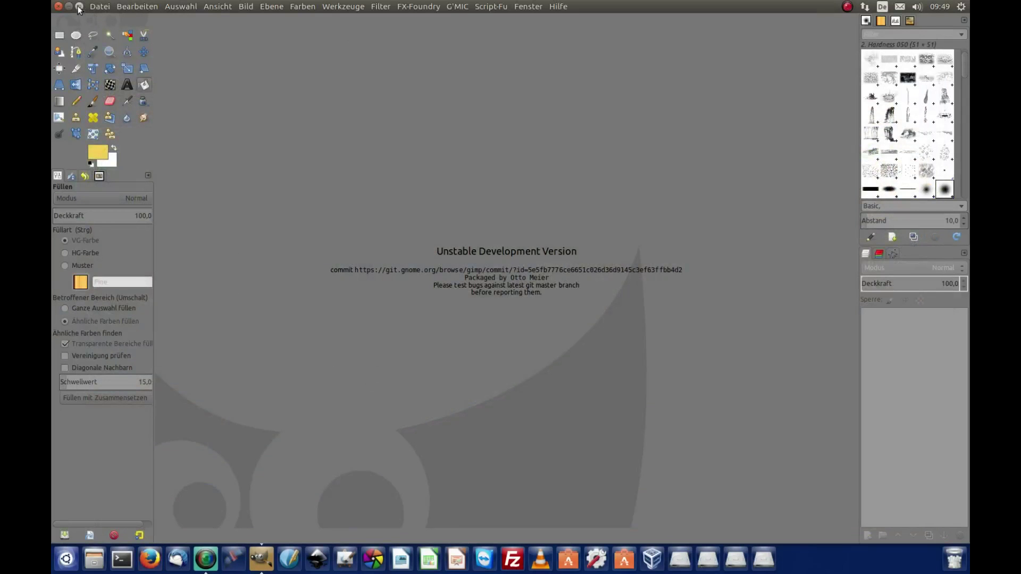
Open scrapbook-1287354_1280(2).jpg in GIMP via Datei > Öffnen.
{"action": "left_click", "coordinate": [106, 8]}
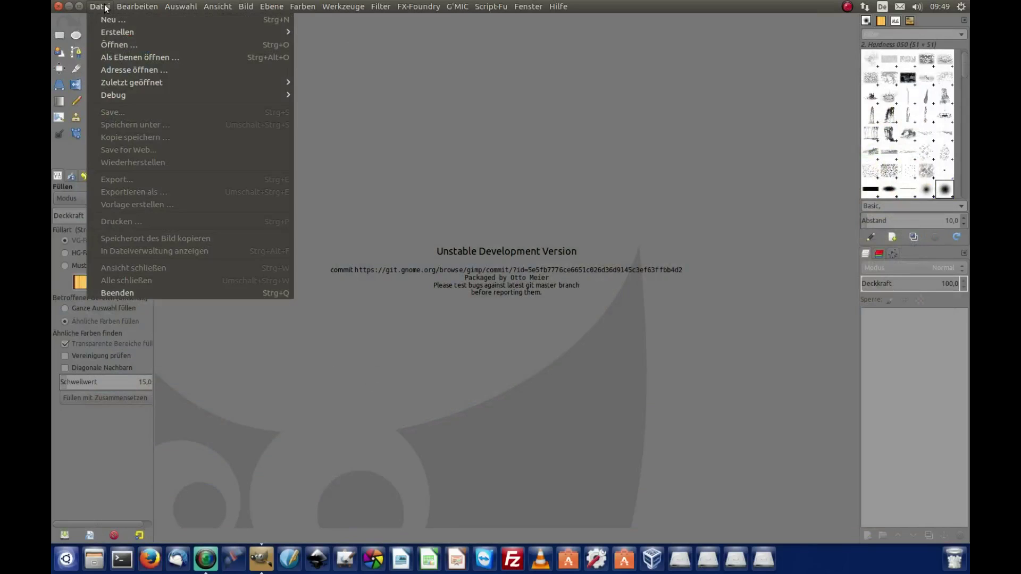
{"action": "left_click", "coordinate": [119, 46]}
{"action": "left_click", "coordinate": [181, 101]}
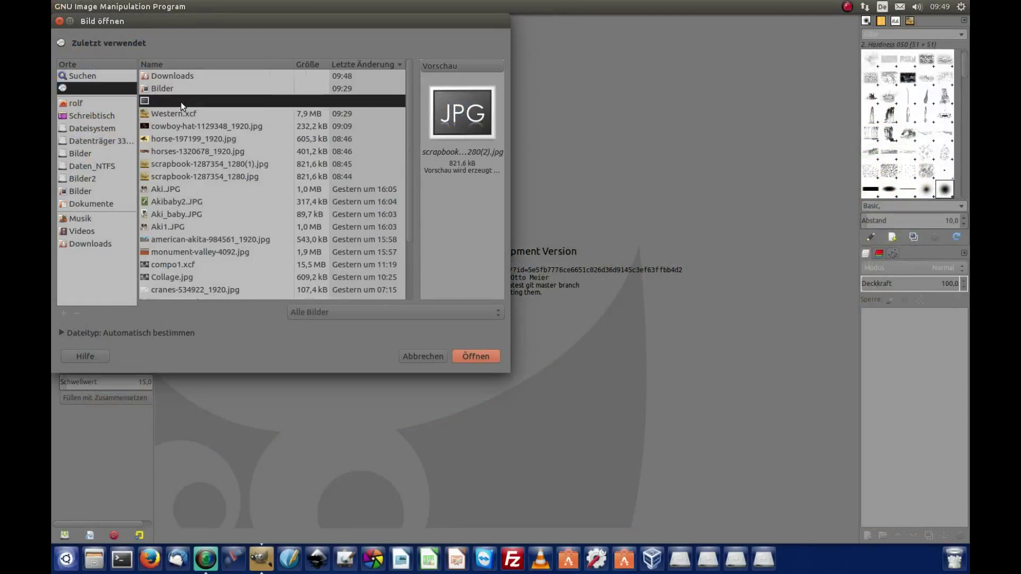
{"action": "left_click", "coordinate": [476, 357]}
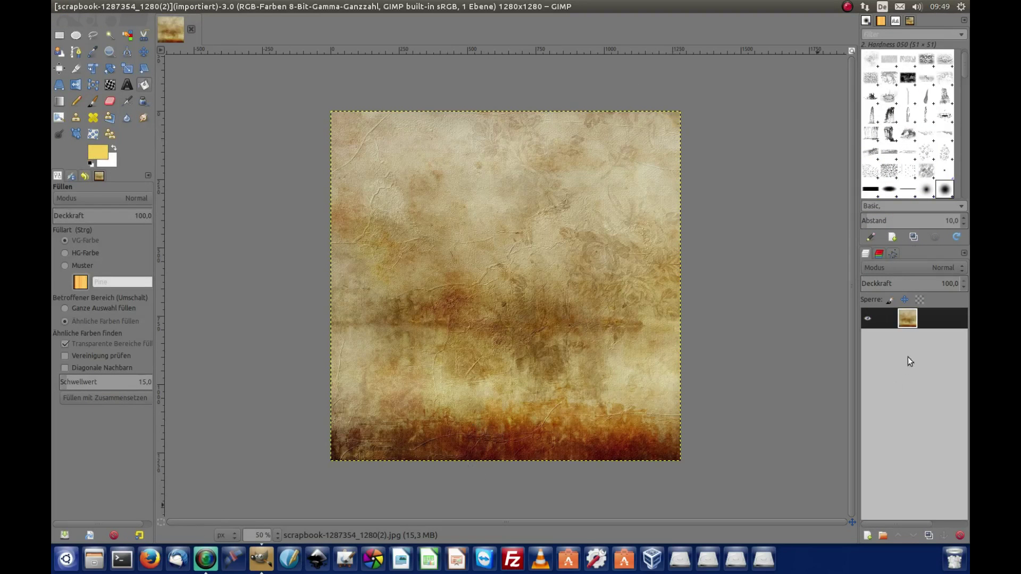
{"action": "right_click", "coordinate": [913, 324]}
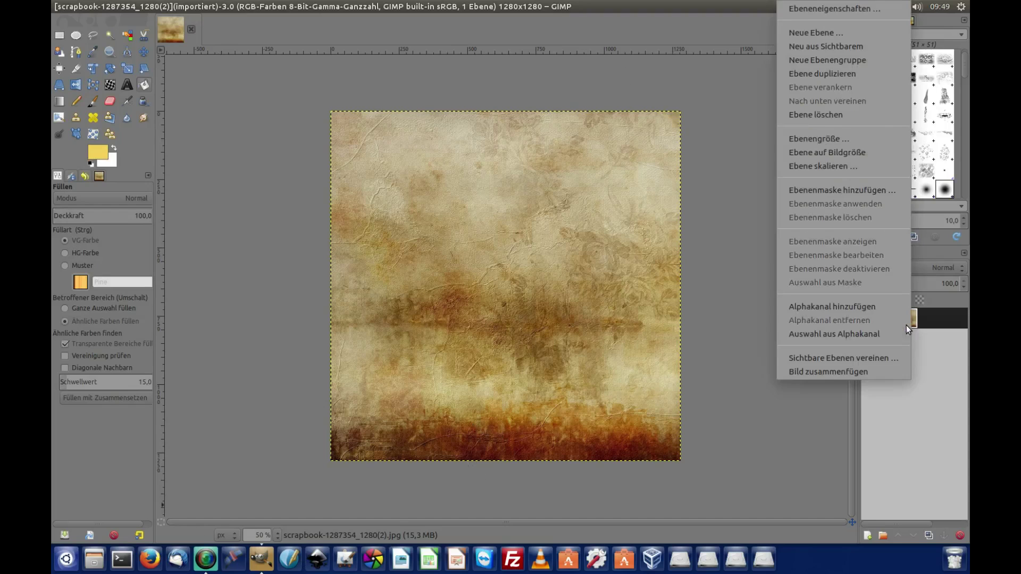
Duplicate the parchment texture layer with Ebene duplizieren.
{"action": "left_click", "coordinate": [918, 499]}
{"action": "left_click", "coordinate": [928, 535]}
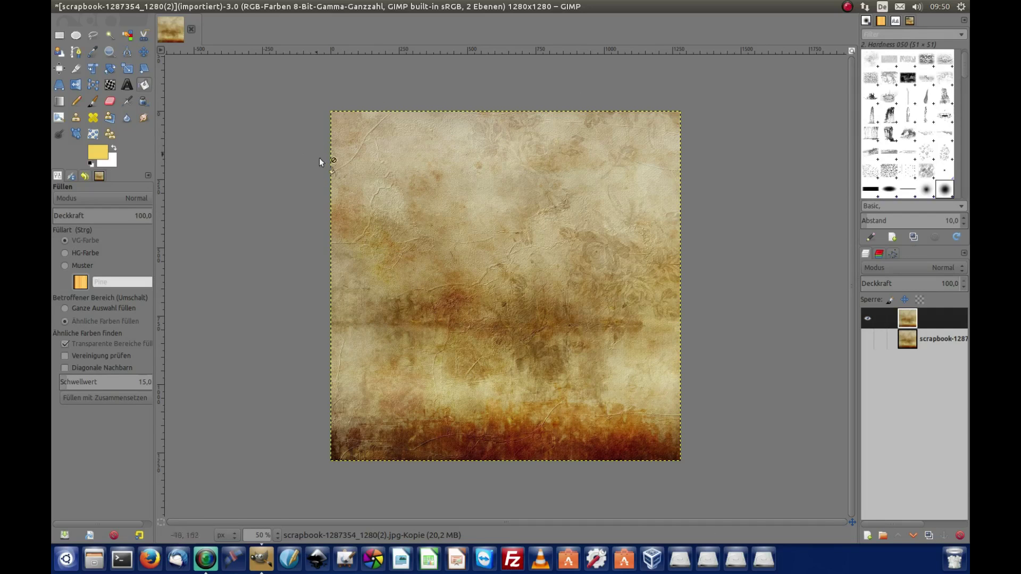
{"action": "left_click", "coordinate": [137, 6]}
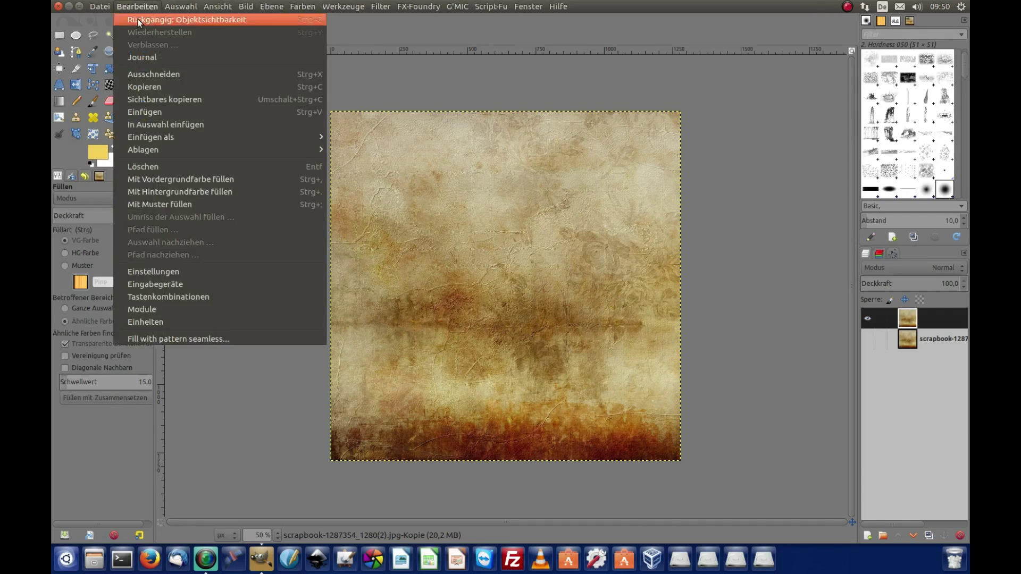
{"action": "mouse_move", "coordinate": [91, 5]}
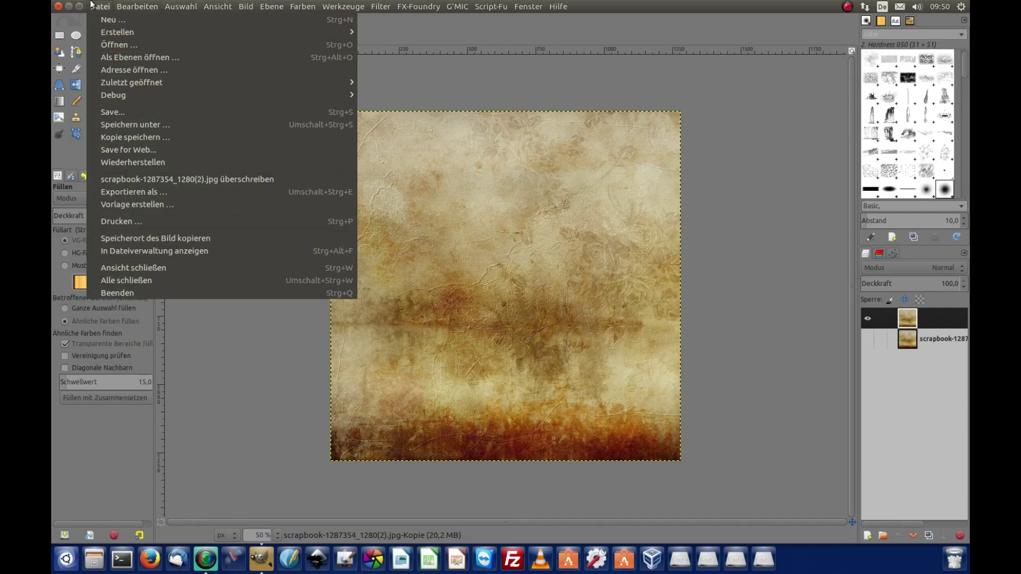
Add horse-197199_1920.jpg as a new layer via Datei > Als Ebenen öffnen.
{"action": "left_click", "coordinate": [125, 59]}
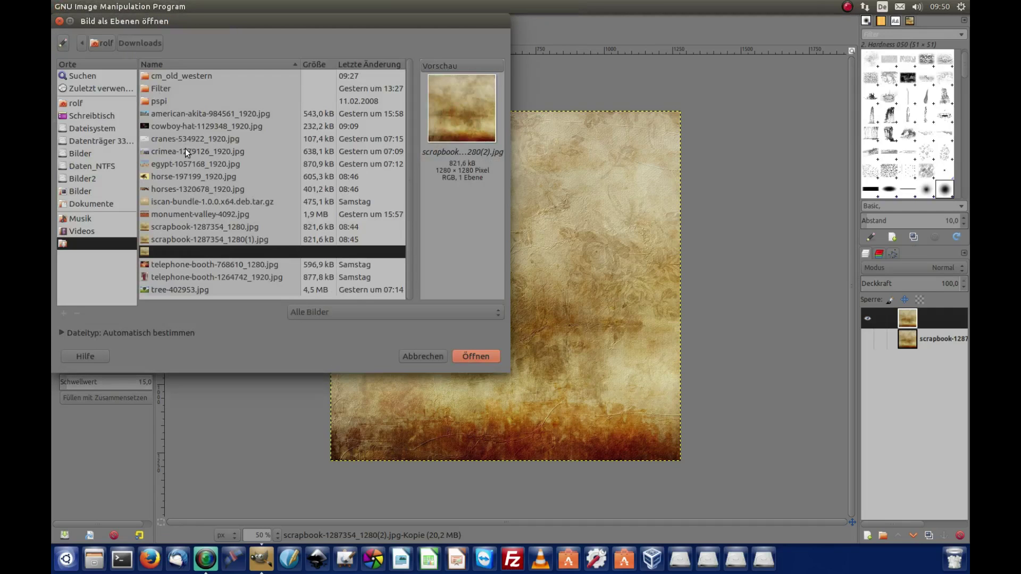
{"action": "left_click", "coordinate": [169, 178]}
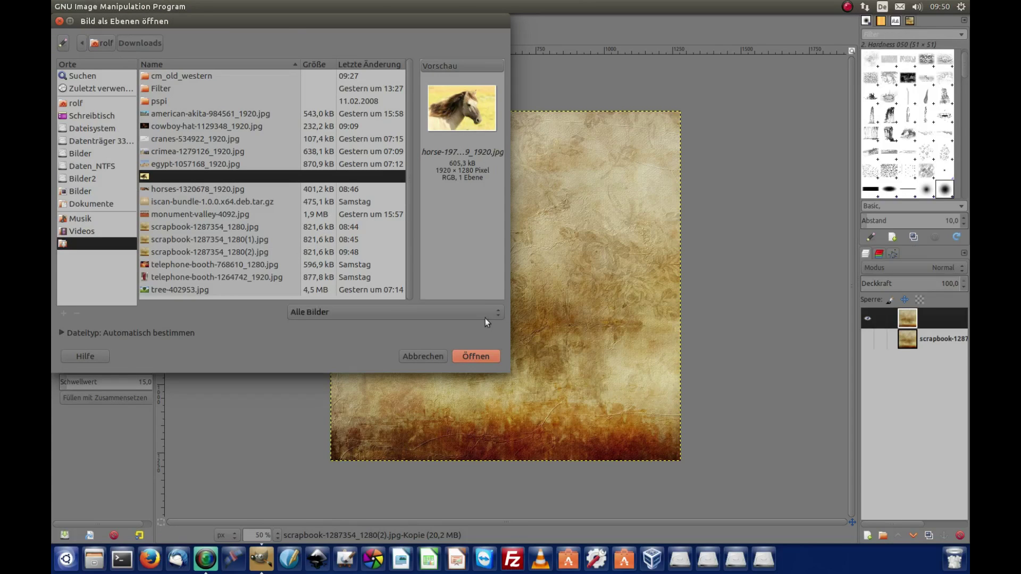
{"action": "left_click", "coordinate": [483, 359]}
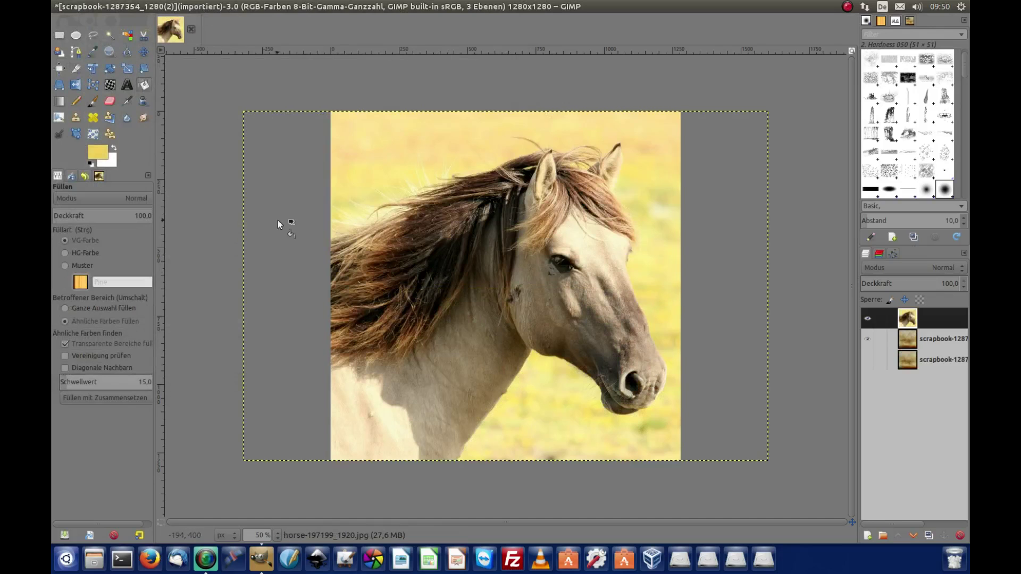
Scale the horse layer proportionally to 1179×786 and move it toward the parchment's upper left.
{"action": "left_click", "coordinate": [127, 69]}
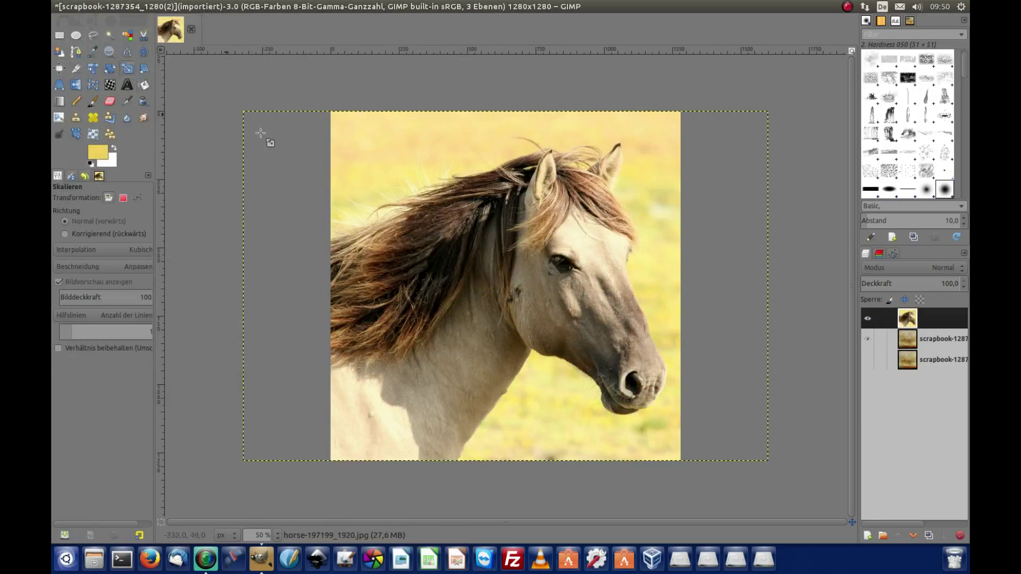
{"action": "left_click", "coordinate": [367, 165]}
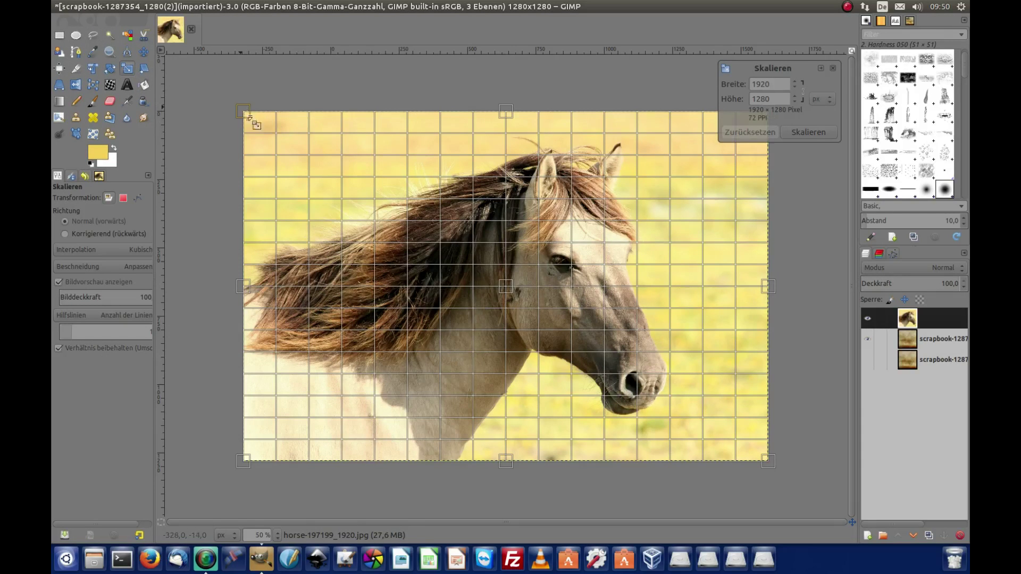
{"action": "left_click_drag", "start_coordinate": [244, 112], "coordinate": [351, 234]}
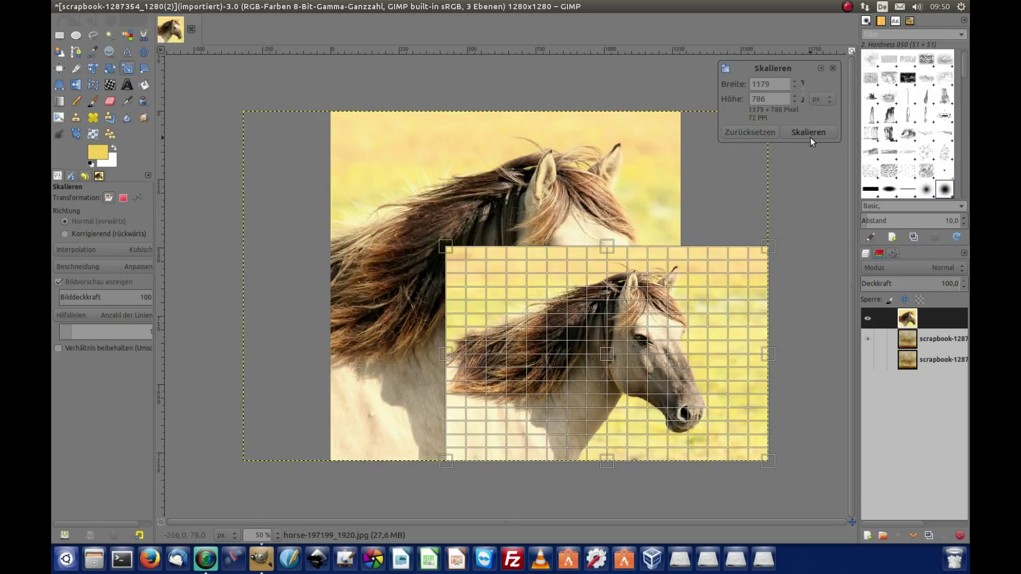
{"action": "left_click", "coordinate": [808, 133]}
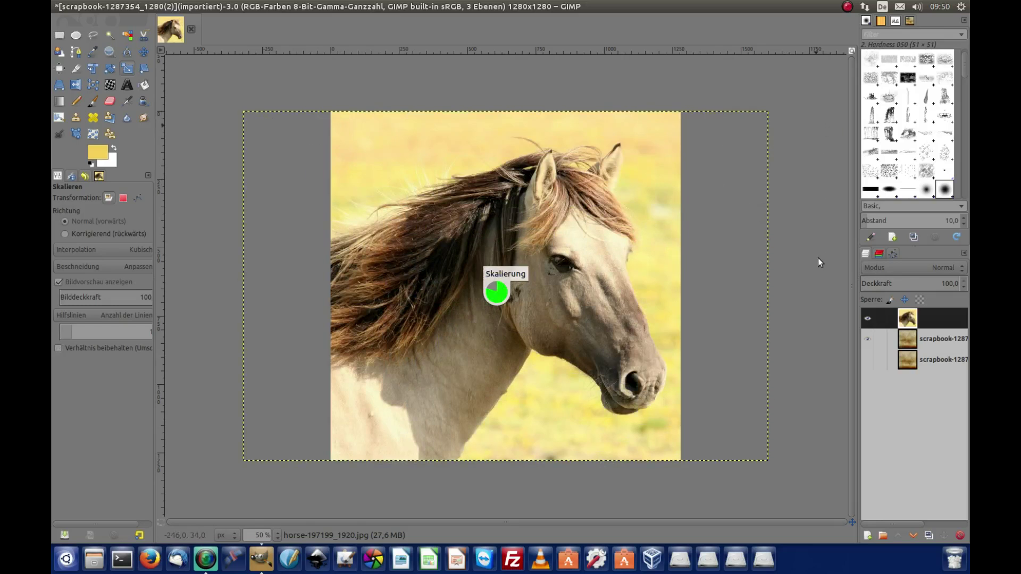
{"action": "left_click", "coordinate": [143, 55]}
{"action": "left_click_drag", "start_coordinate": [611, 354], "coordinate": [439, 207]}
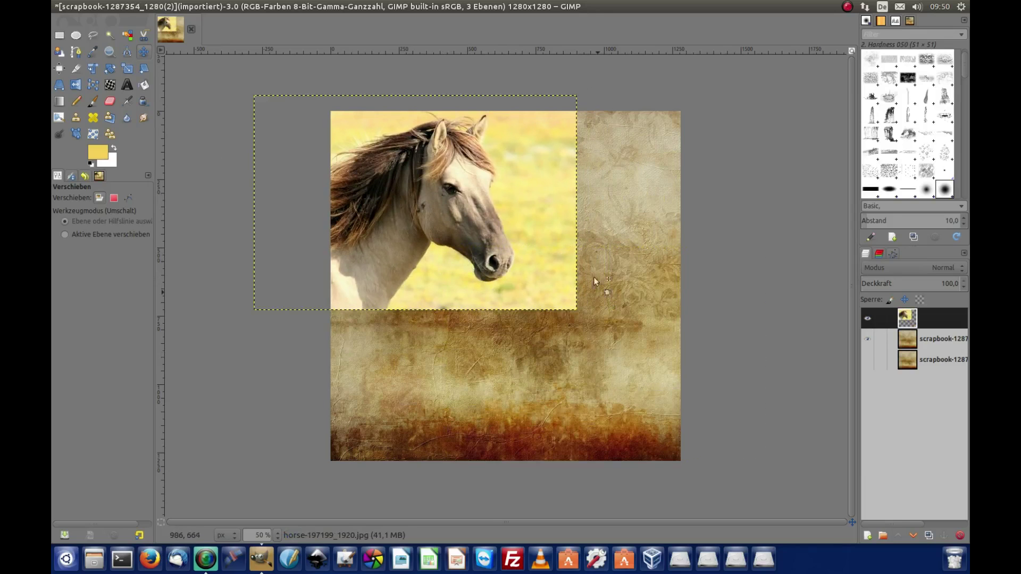
Desaturate the horse layer by dragging its saturation all the way down.
{"action": "mouse_move", "coordinate": [327, 7]}
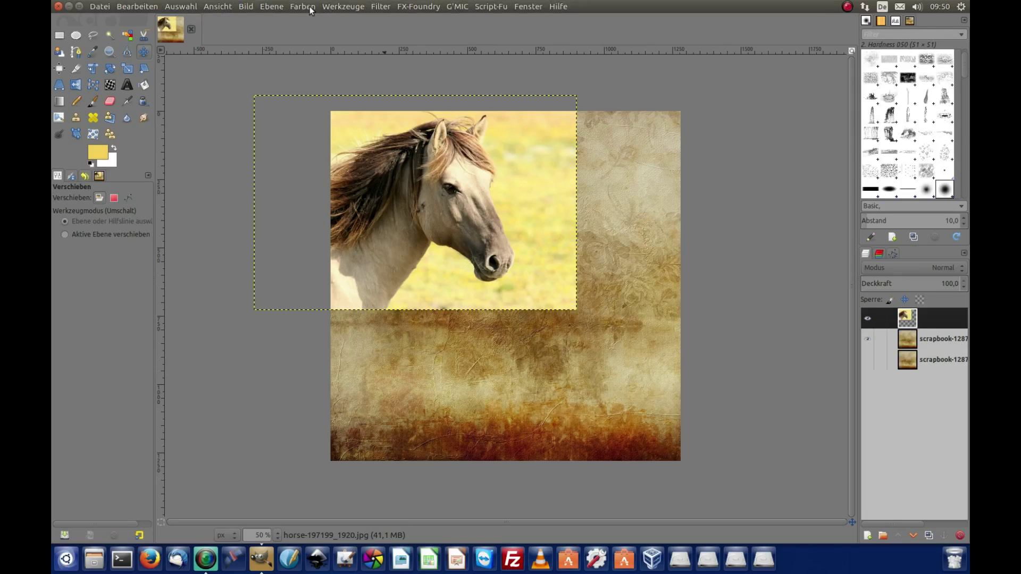
{"action": "left_click", "coordinate": [302, 6]}
{"action": "left_click", "coordinate": [315, 46]}
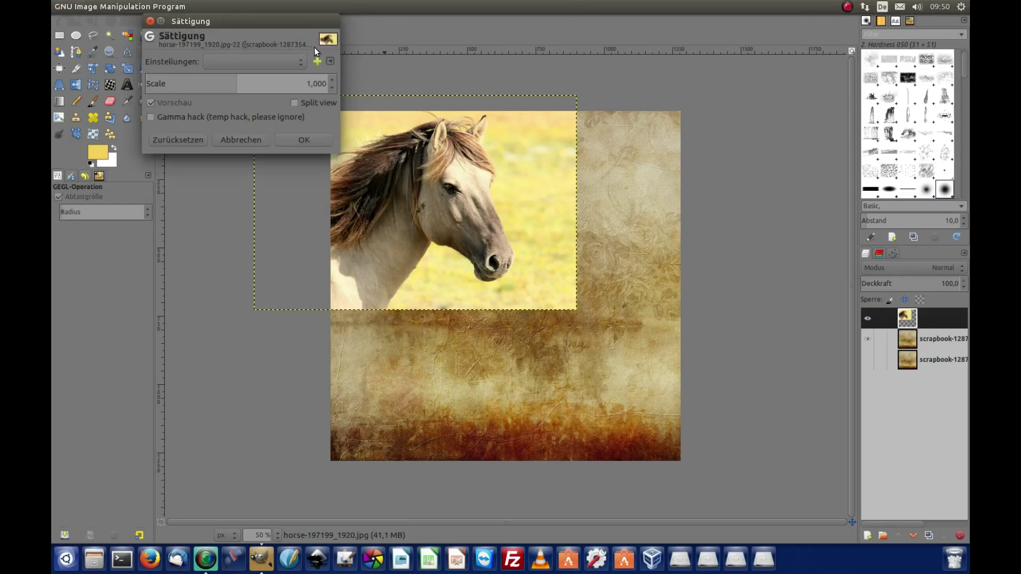
{"action": "left_click_drag", "start_coordinate": [232, 87], "coordinate": [149, 87]}
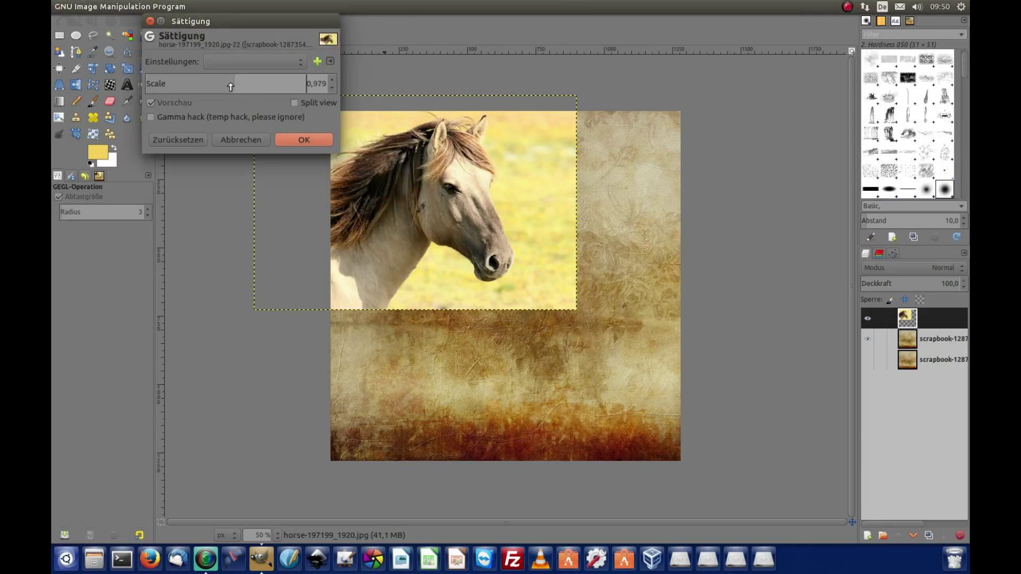
{"action": "left_click", "coordinate": [305, 140]}
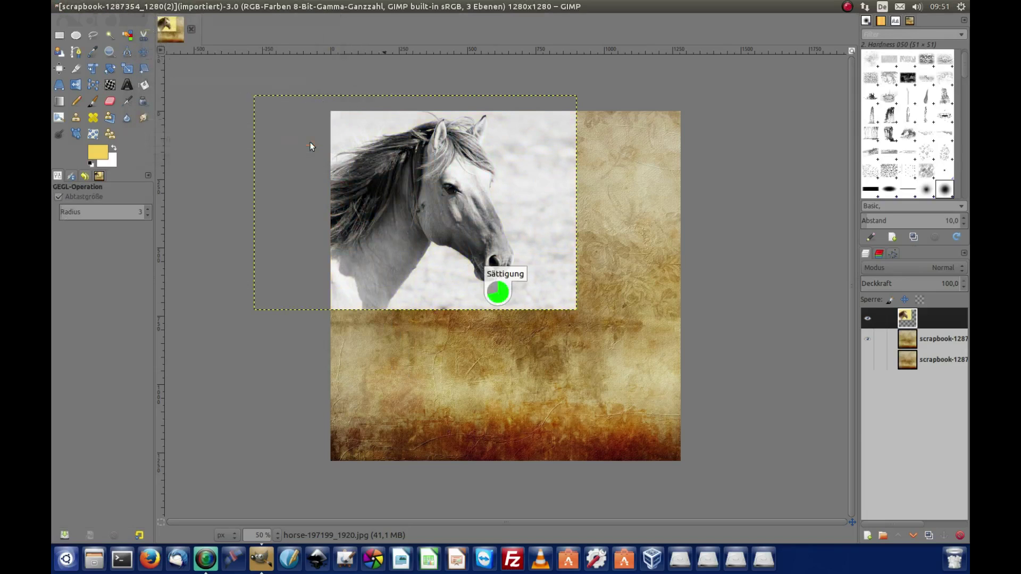
Apply Farbe nach Alpha with white to make the horse photo's background transparent.
{"action": "right_click", "coordinate": [914, 315]}
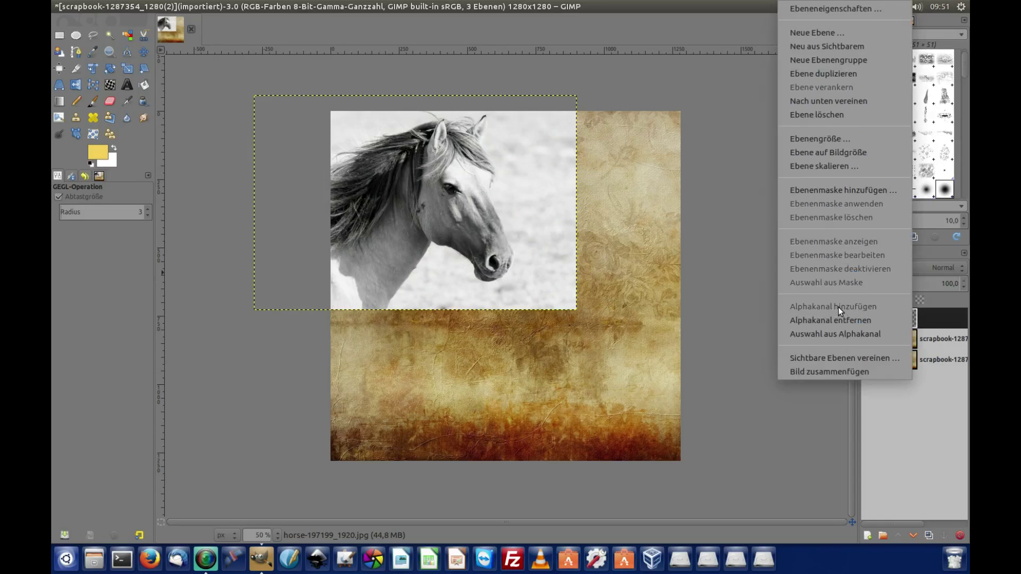
{"action": "left_click", "coordinate": [812, 407]}
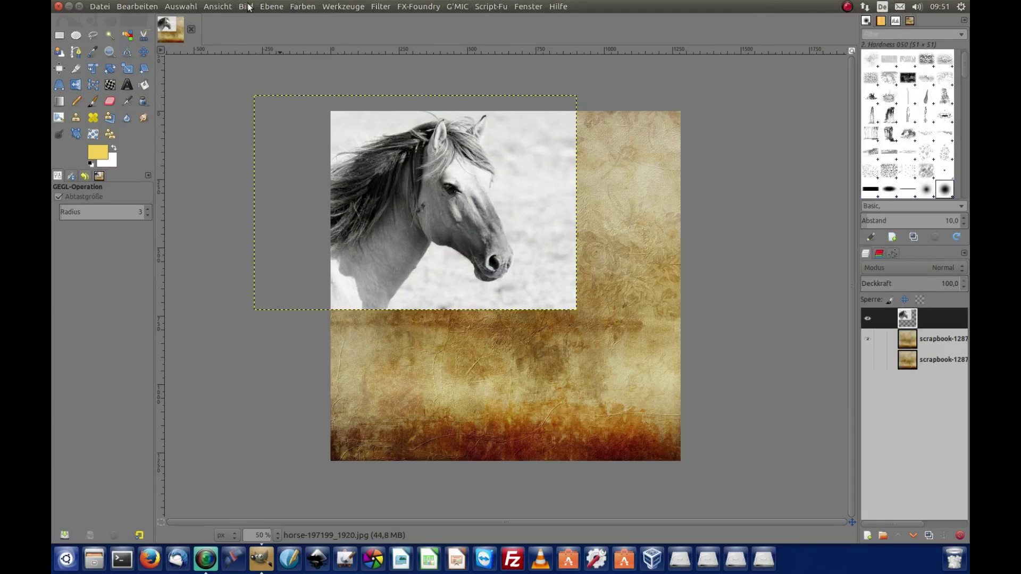
{"action": "left_click", "coordinate": [247, 6]}
{"action": "mouse_move", "coordinate": [264, 6]}
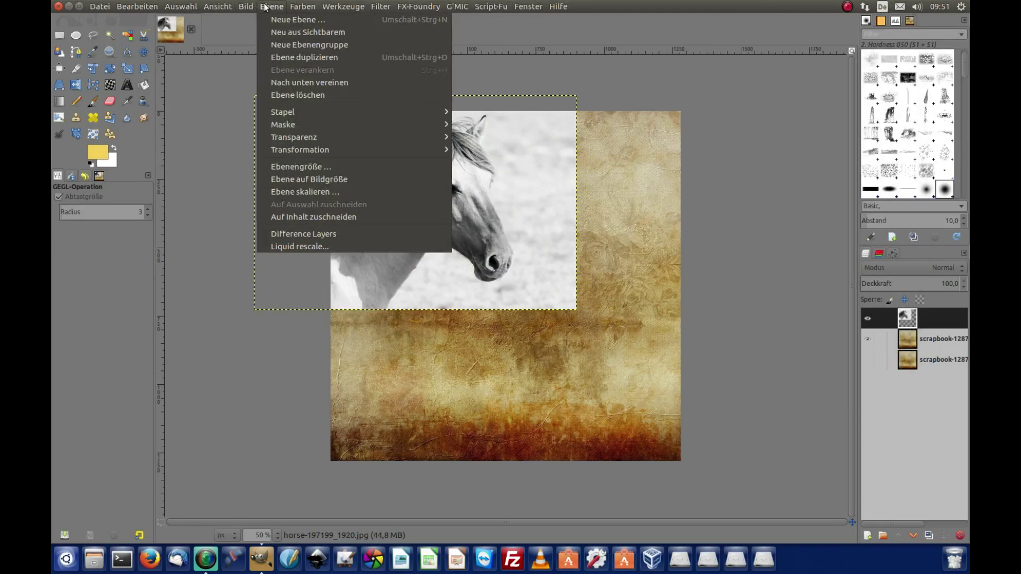
{"action": "mouse_move", "coordinate": [290, 137]}
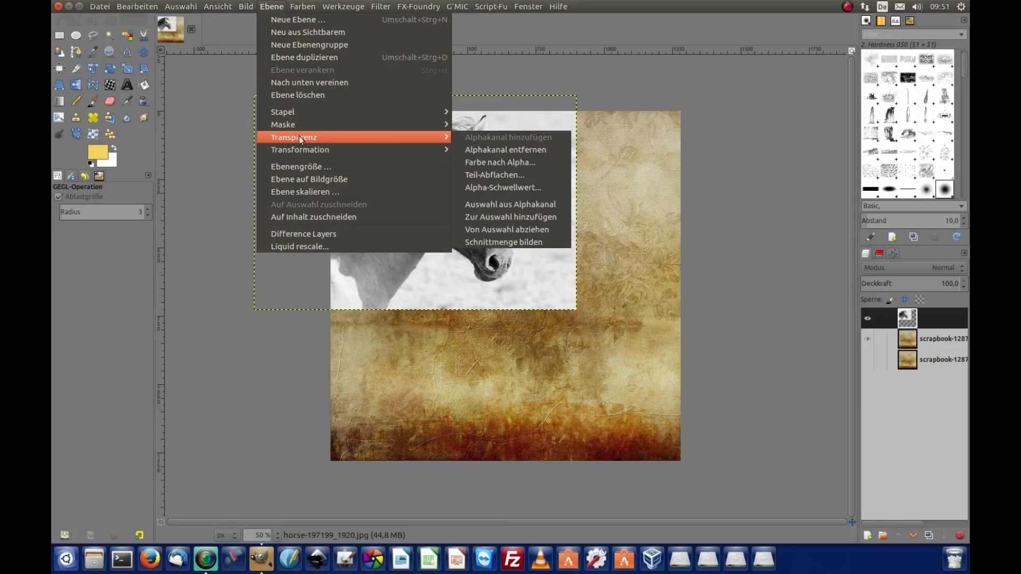
{"action": "left_click", "coordinate": [505, 163]}
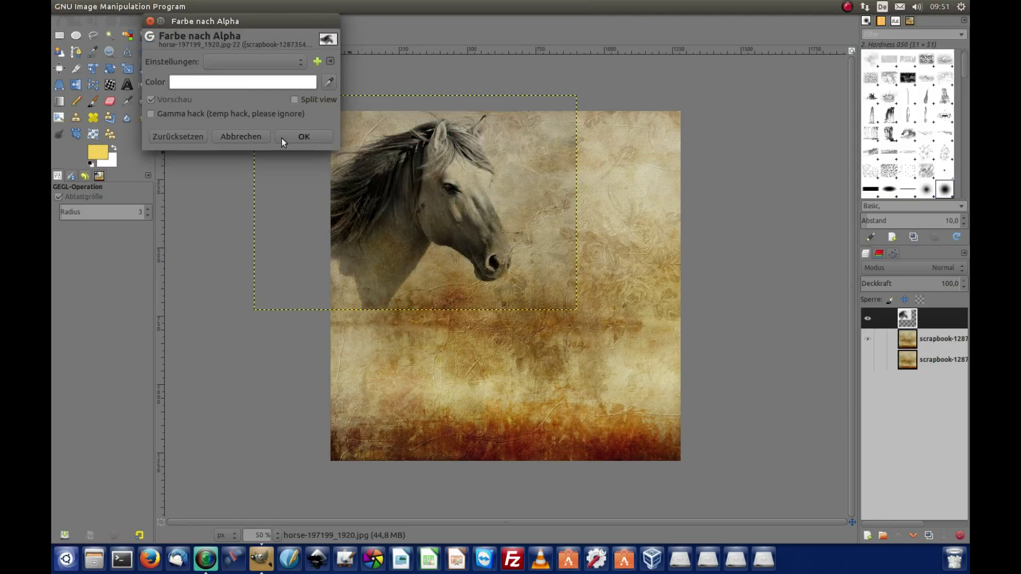
{"action": "left_click", "coordinate": [301, 137]}
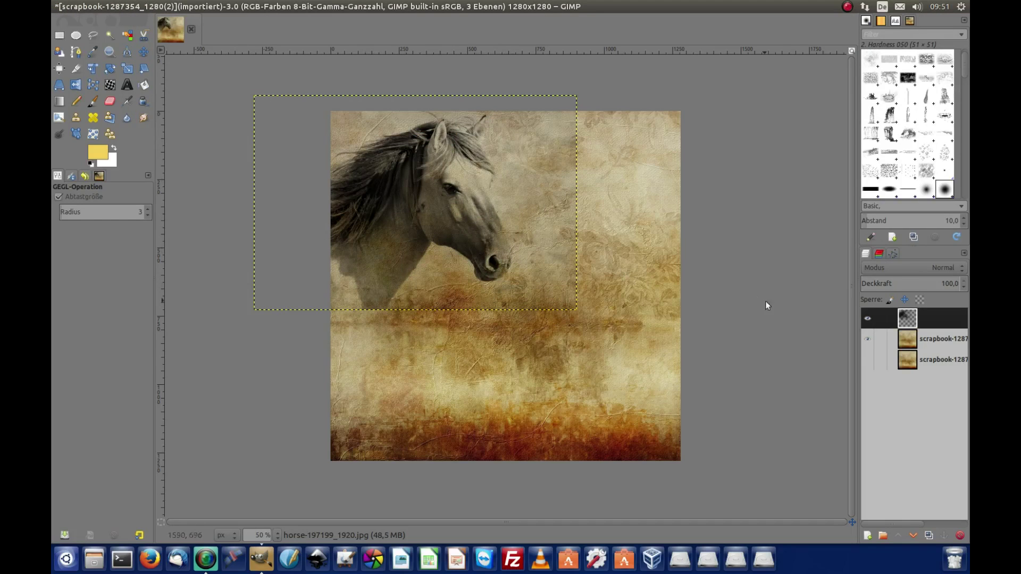
Extend the horse layer to image size and softly erase its edges with a Hardness 025 eraser at size 295.
{"action": "right_click", "coordinate": [920, 322]}
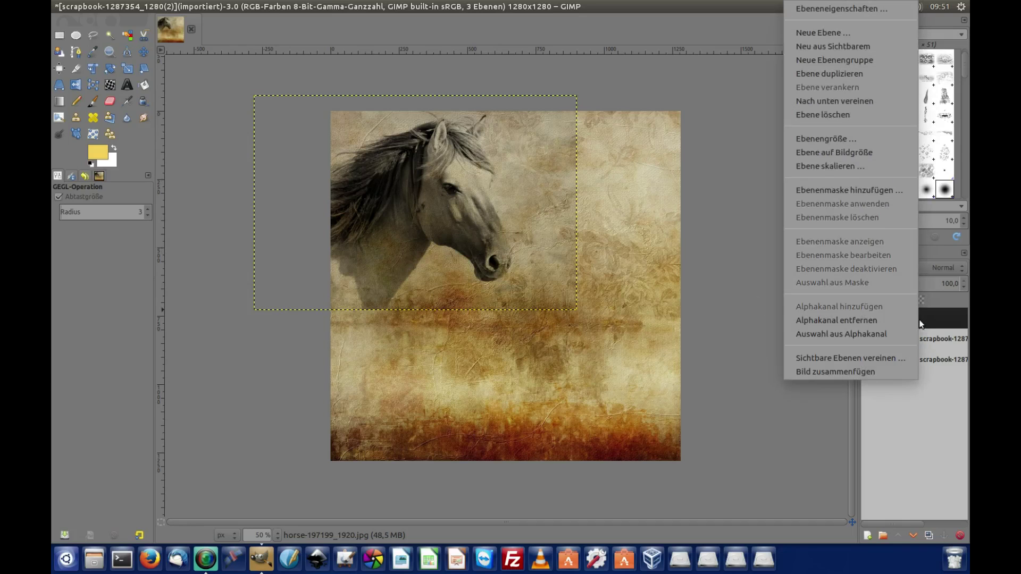
{"action": "left_click", "coordinate": [861, 152]}
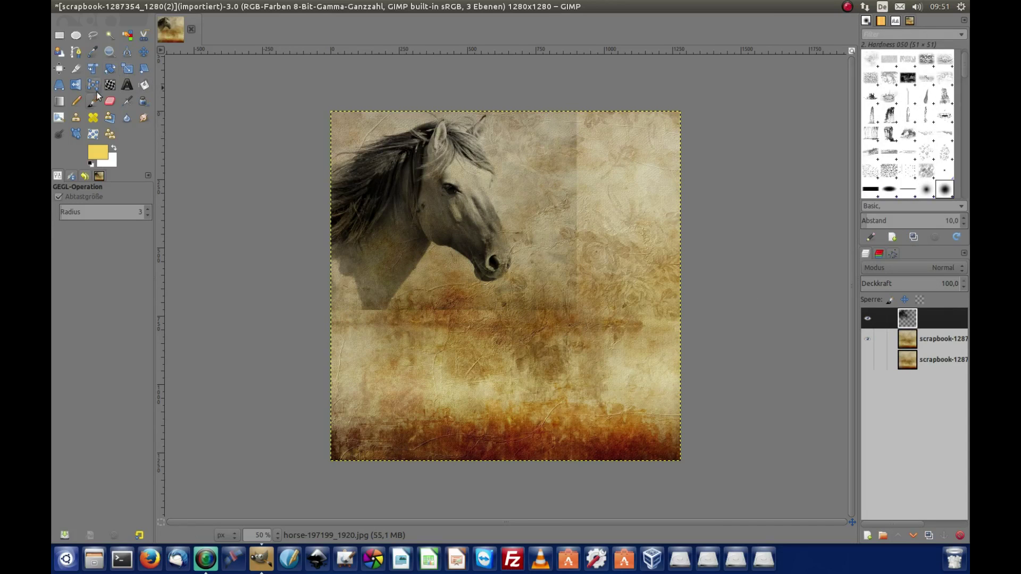
{"action": "left_click", "coordinate": [110, 102]}
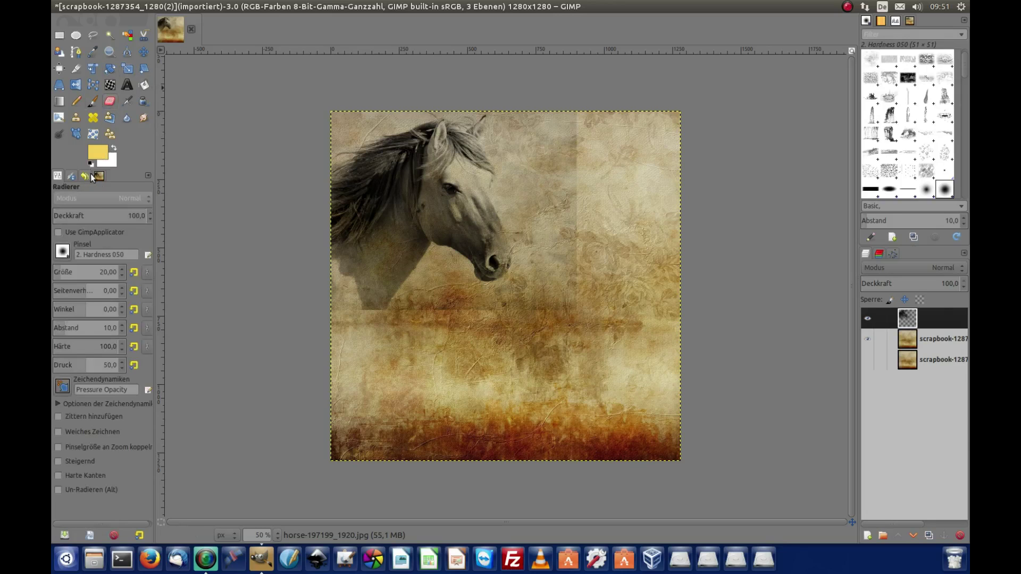
{"action": "left_click", "coordinate": [62, 251]}
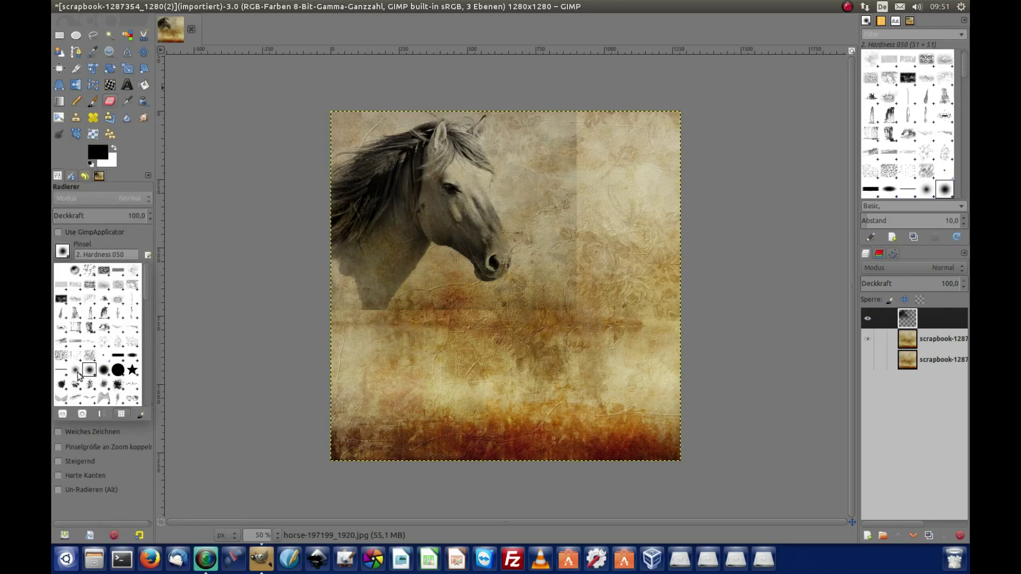
{"action": "left_click", "coordinate": [76, 371]}
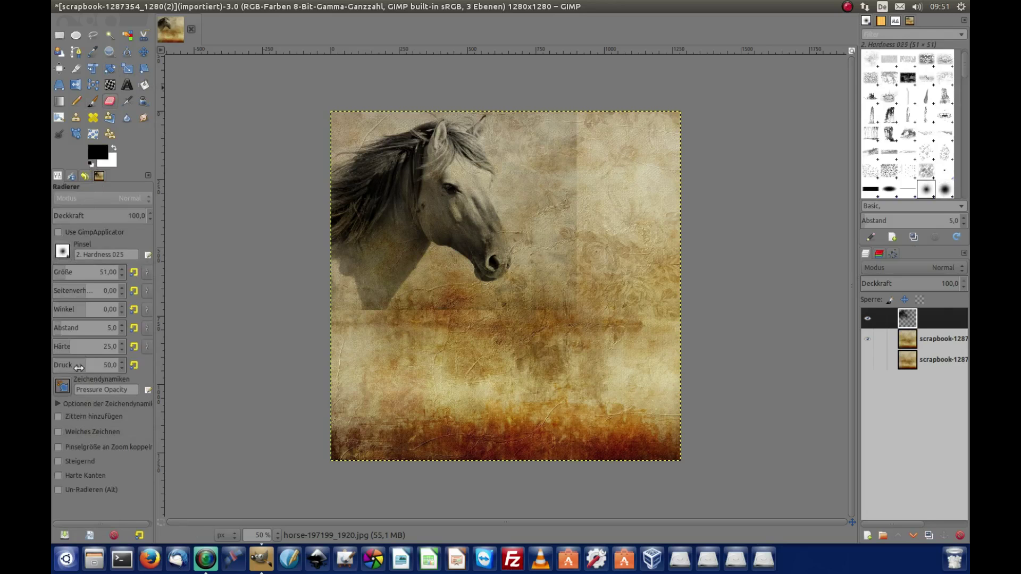
{"action": "left_click", "coordinate": [84, 273]}
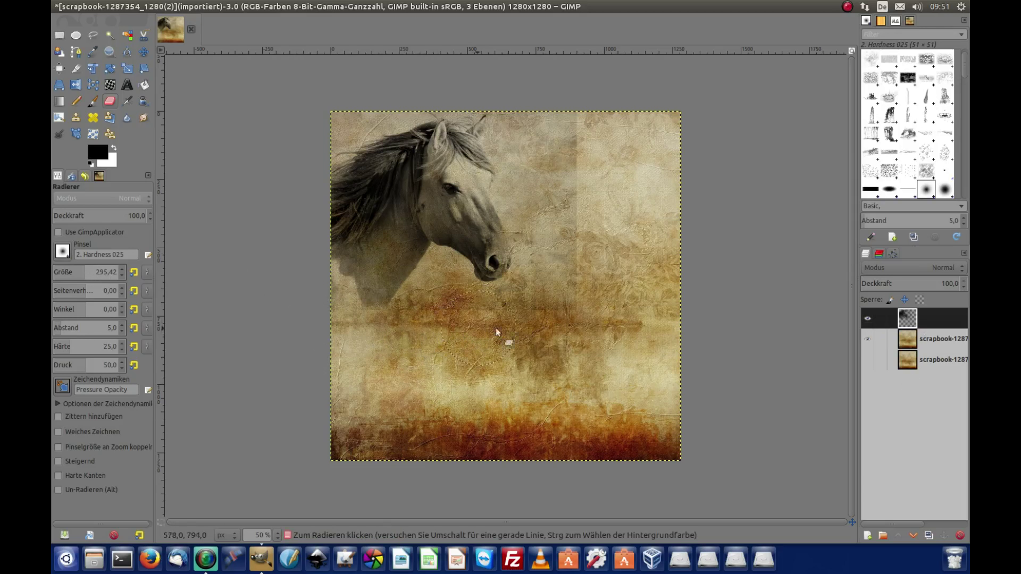
{"action": "mouse_move", "coordinate": [585, 268]}
{"action": "left_mouse_down"}
{"action": "mouse_move", "coordinate": [574, 159]}
{"action": "mouse_move", "coordinate": [540, 119]}
{"action": "mouse_move", "coordinate": [520, 113]}
{"action": "mouse_move", "coordinate": [547, 175]}
{"action": "mouse_move", "coordinate": [562, 290]}
{"action": "left_mouse_up"}
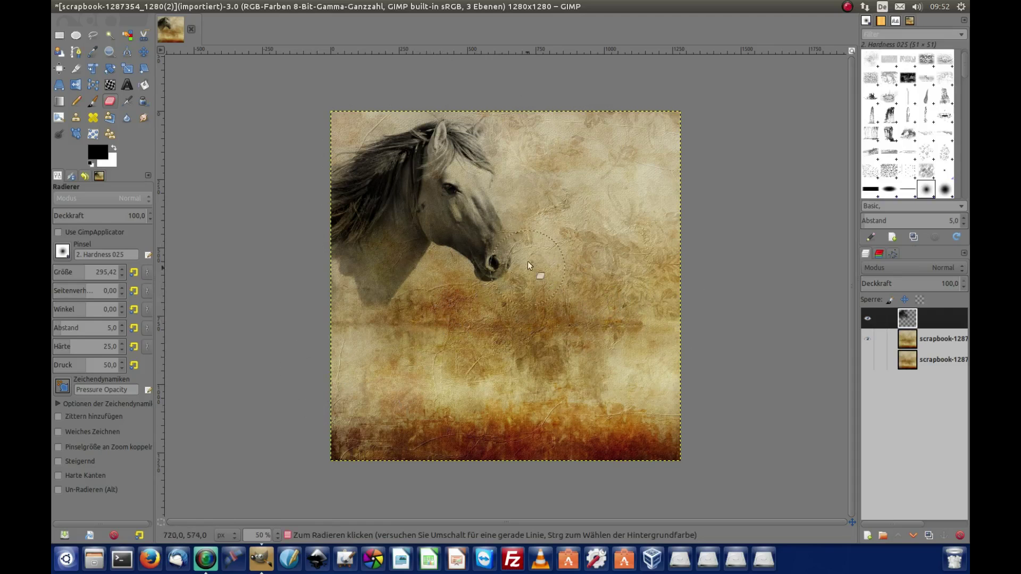
Try Abwedeln, Normal and Multiplikation on the horse layer, then settle on Faser mischen.
{"action": "left_click", "coordinate": [961, 269]}
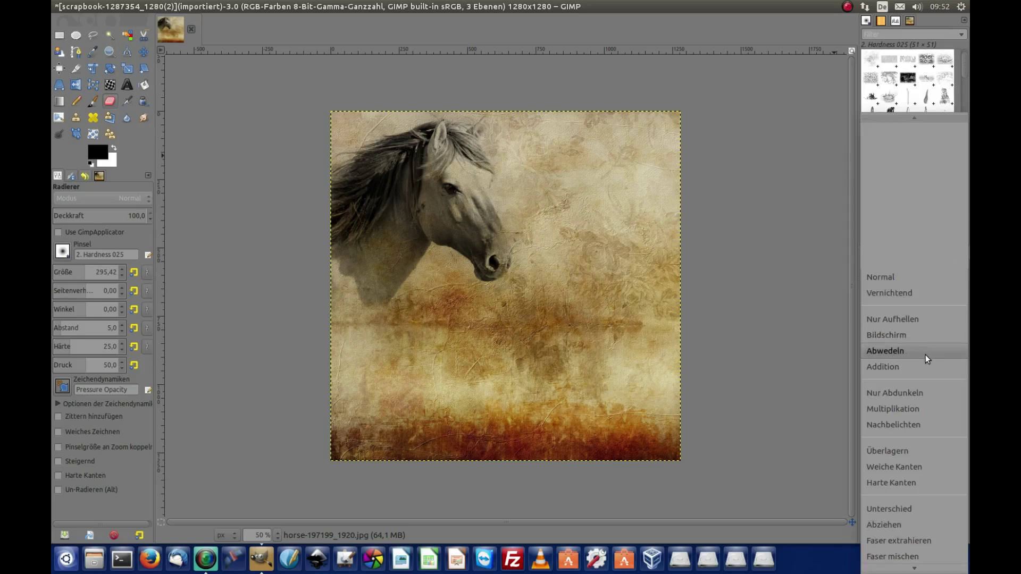
{"action": "left_click", "coordinate": [926, 356]}
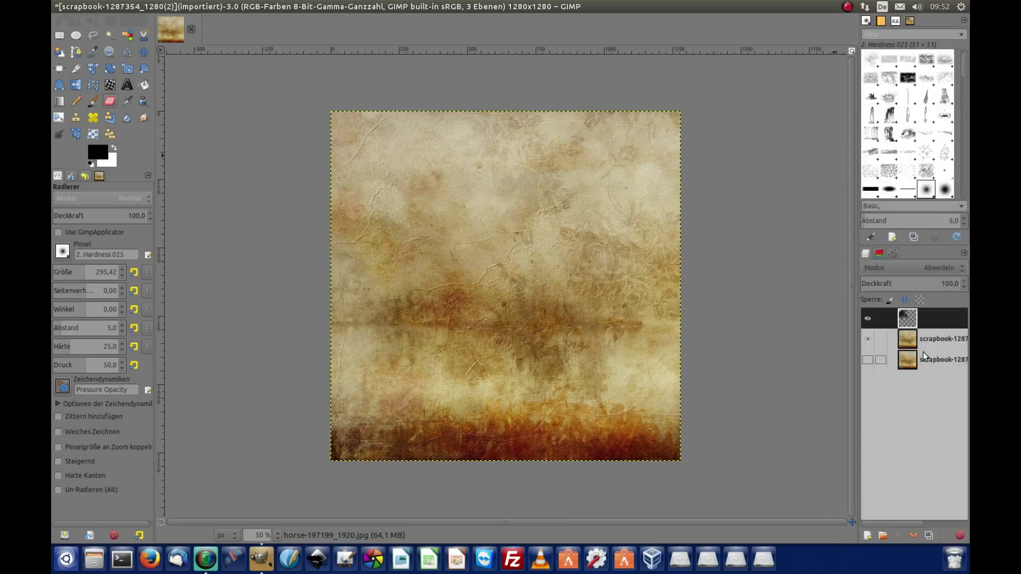
{"action": "left_click", "coordinate": [958, 273]}
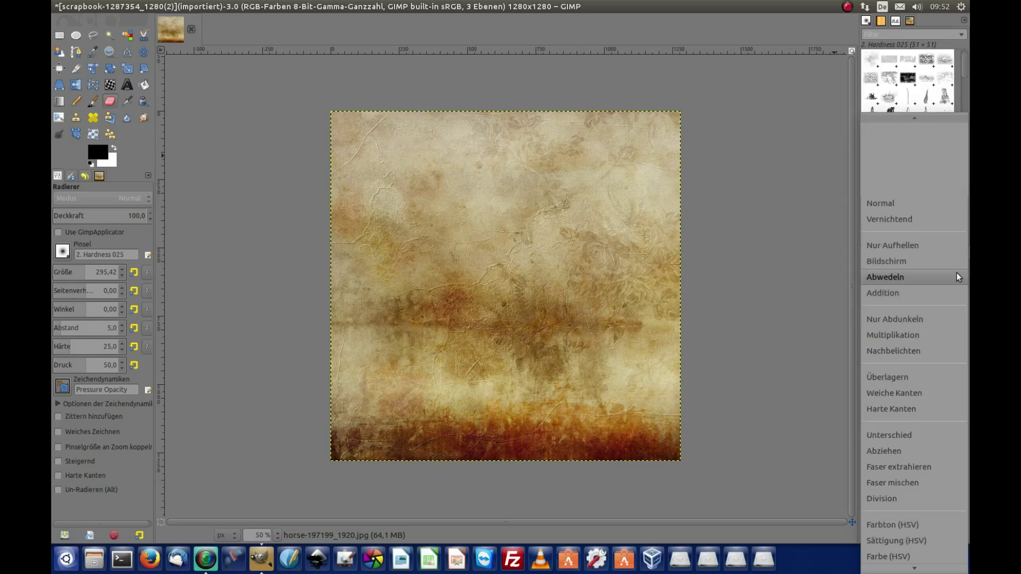
{"action": "left_click", "coordinate": [916, 203]}
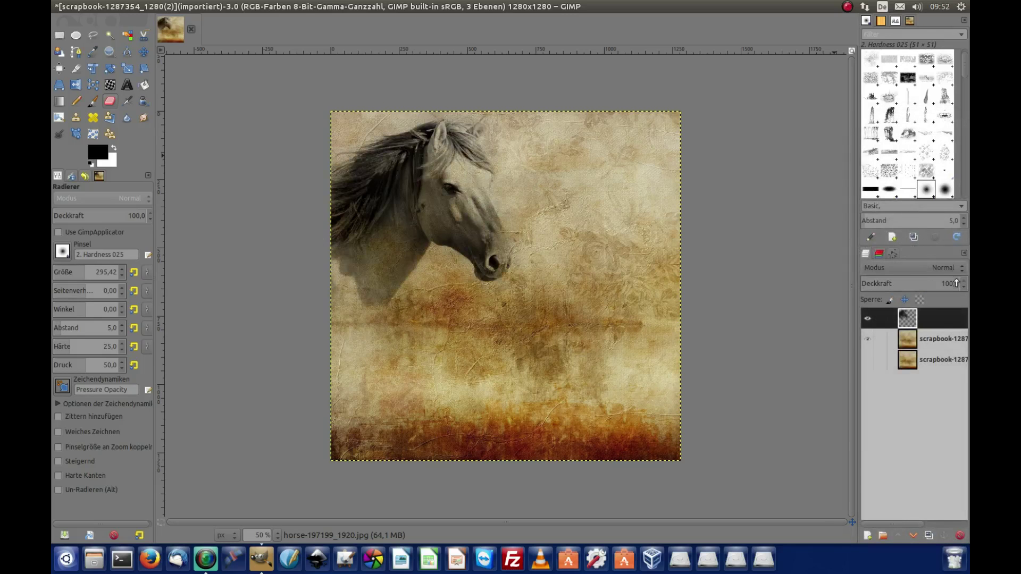
{"action": "left_click", "coordinate": [957, 269]}
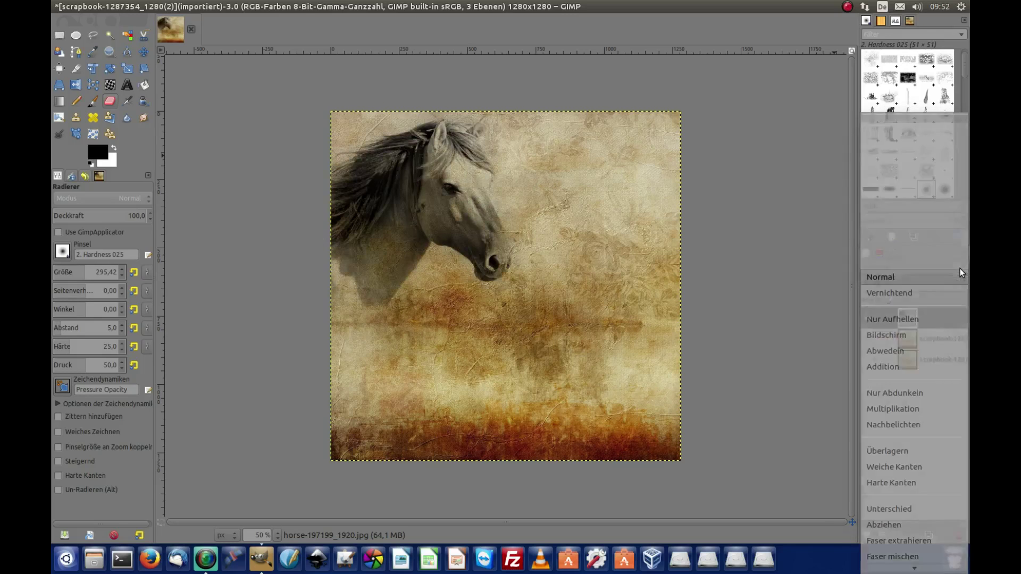
{"action": "left_click", "coordinate": [928, 411]}
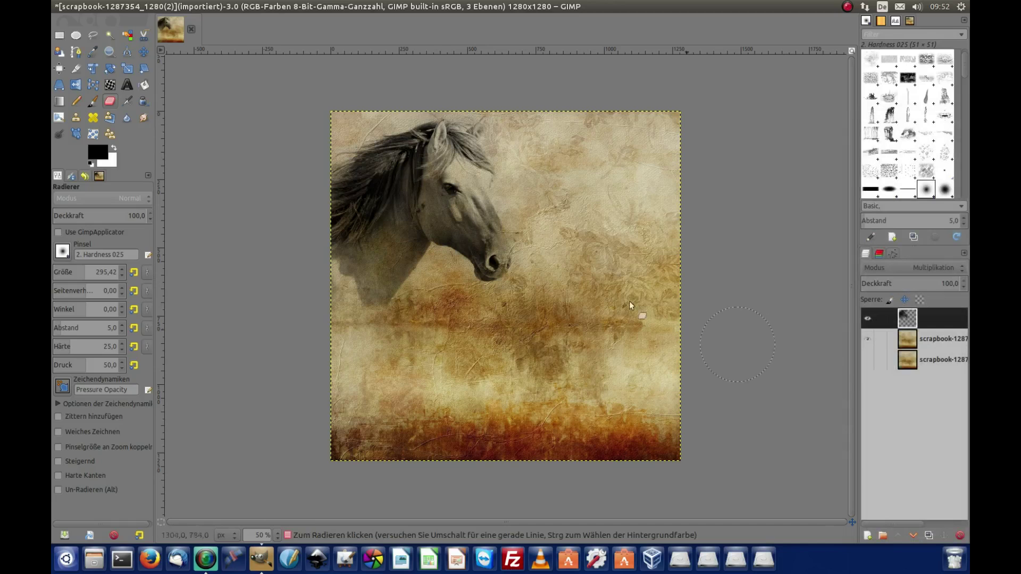
{"action": "left_click", "coordinate": [956, 270]}
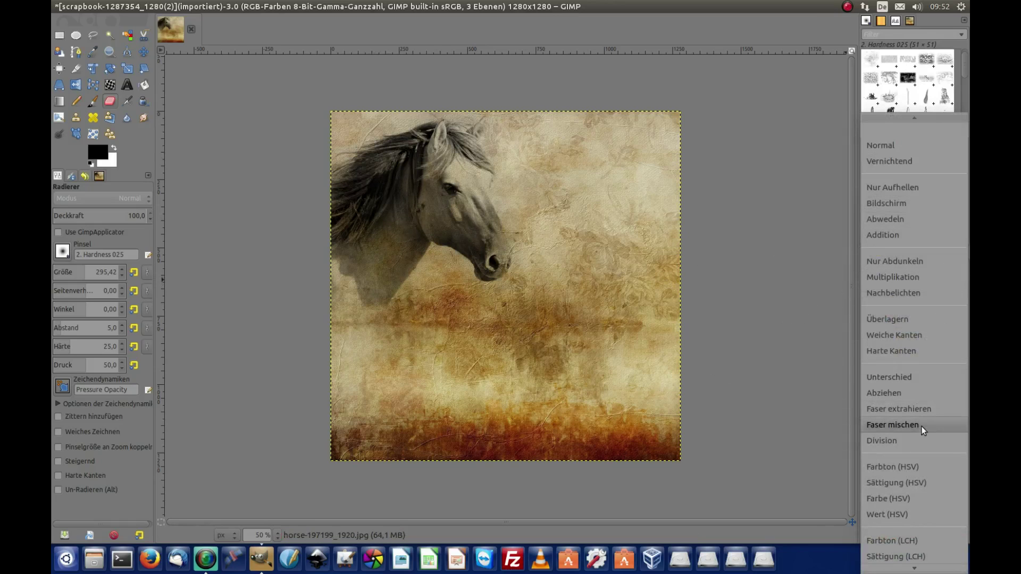
{"action": "left_click", "coordinate": [923, 425]}
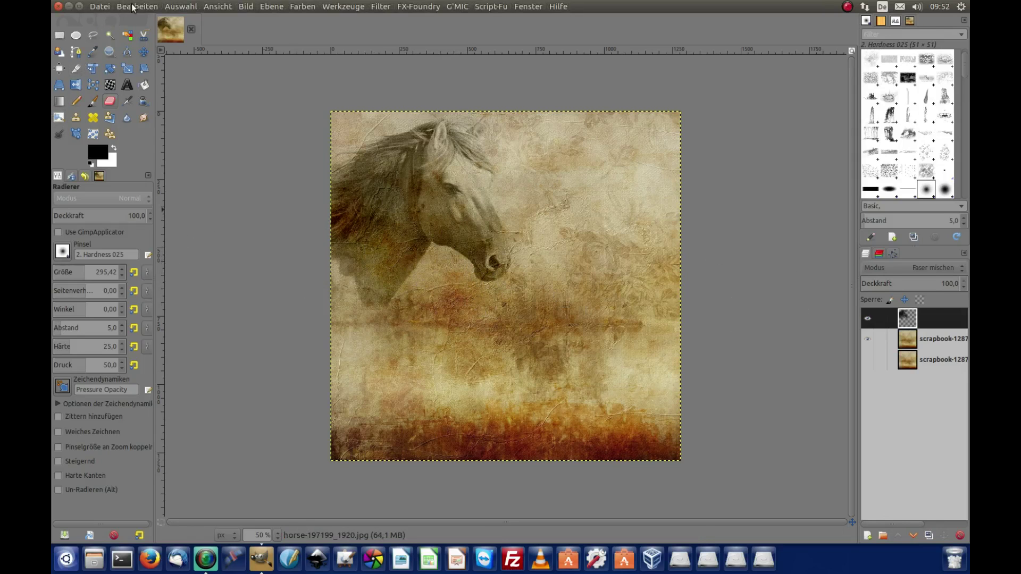
Open cowboy-hat-1129348_1920.jpg as a new top layer.
{"action": "left_click", "coordinate": [134, 7]}
{"action": "mouse_move", "coordinate": [100, 6]}
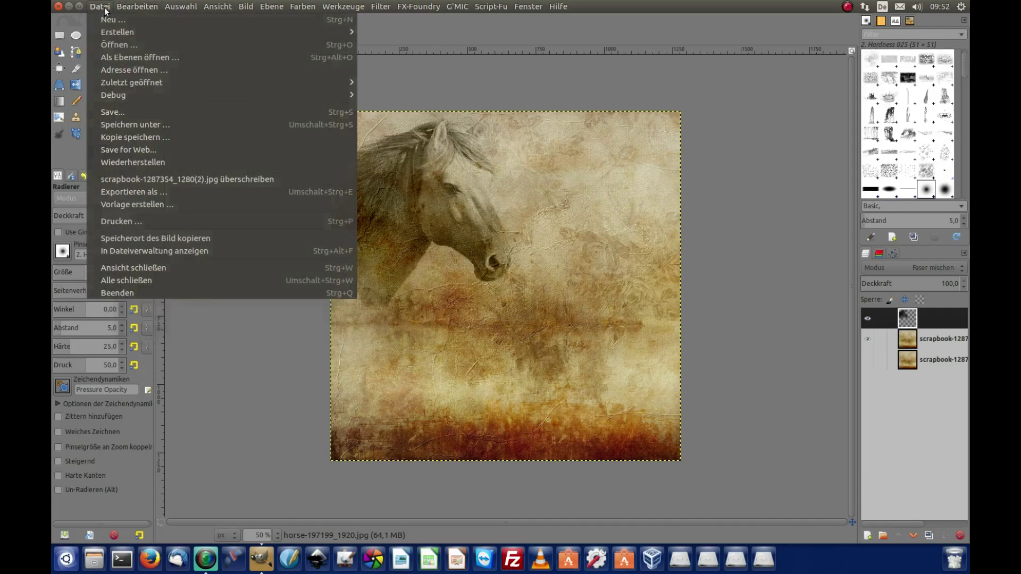
{"action": "left_click", "coordinate": [117, 56]}
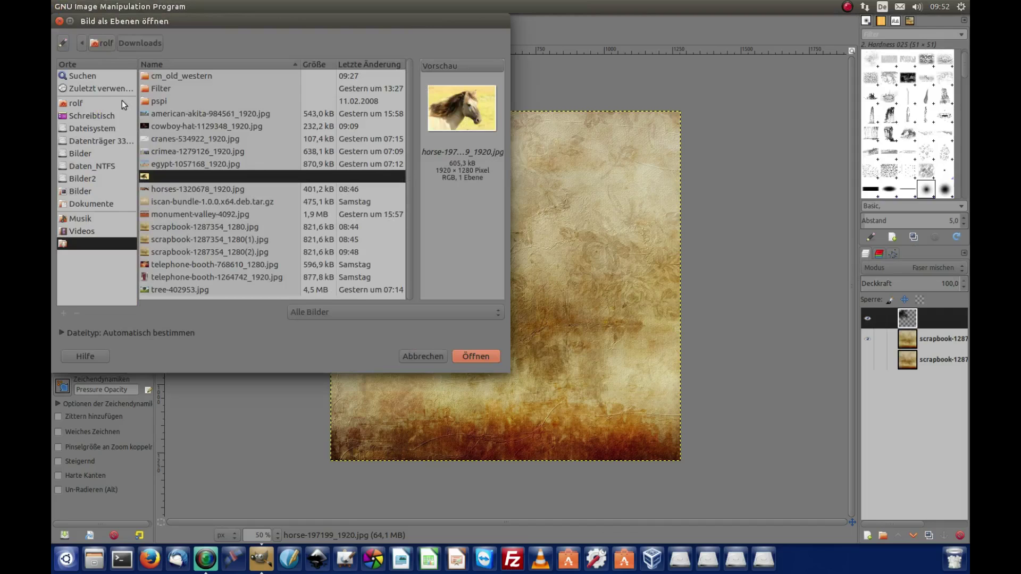
{"action": "left_click", "coordinate": [176, 127]}
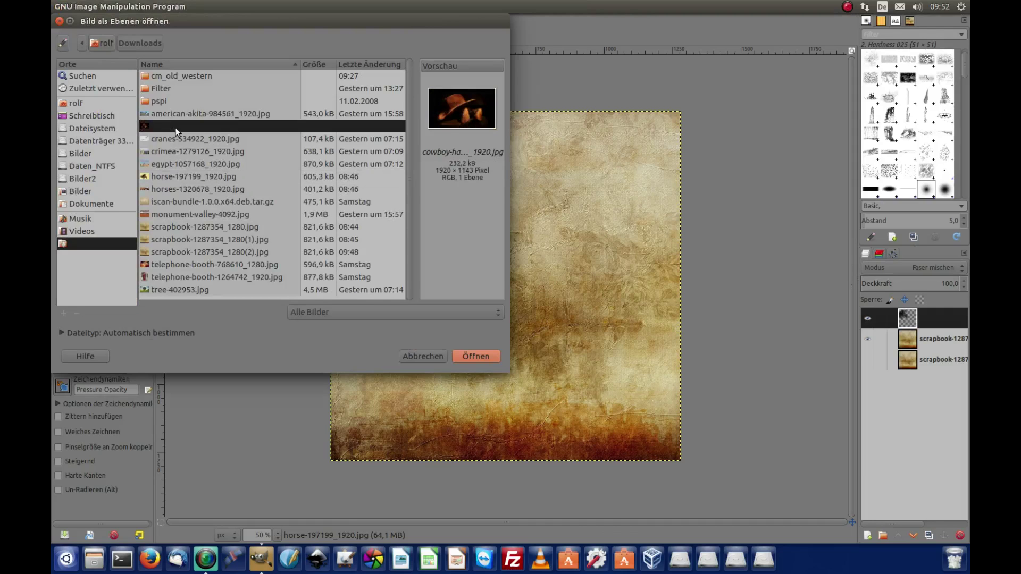
{"action": "left_click", "coordinate": [477, 356]}
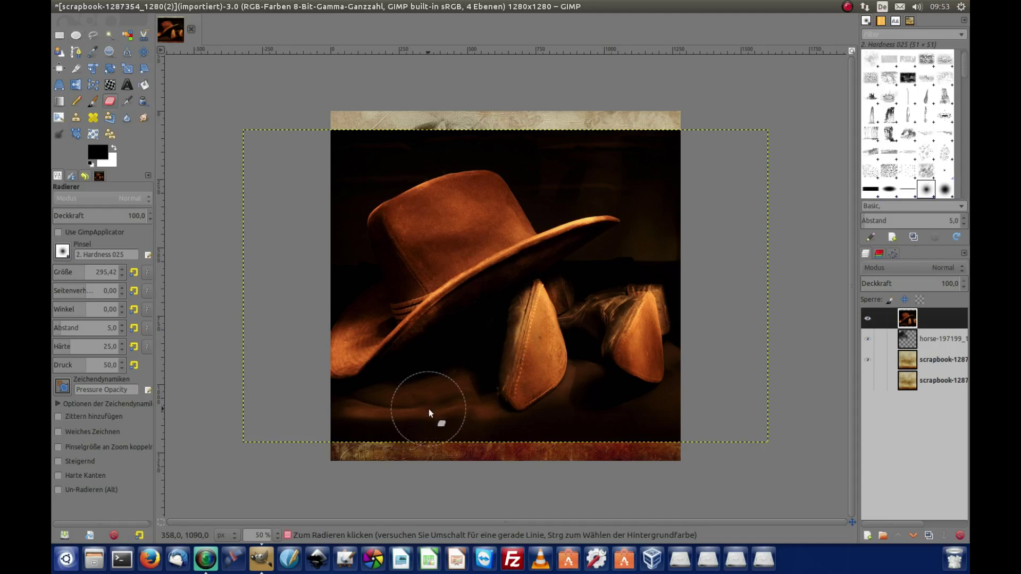
Select a fixed-aspect 1130×1130 circle over the hat and boots in the hat photo.
{"action": "left_click", "coordinate": [75, 34]}
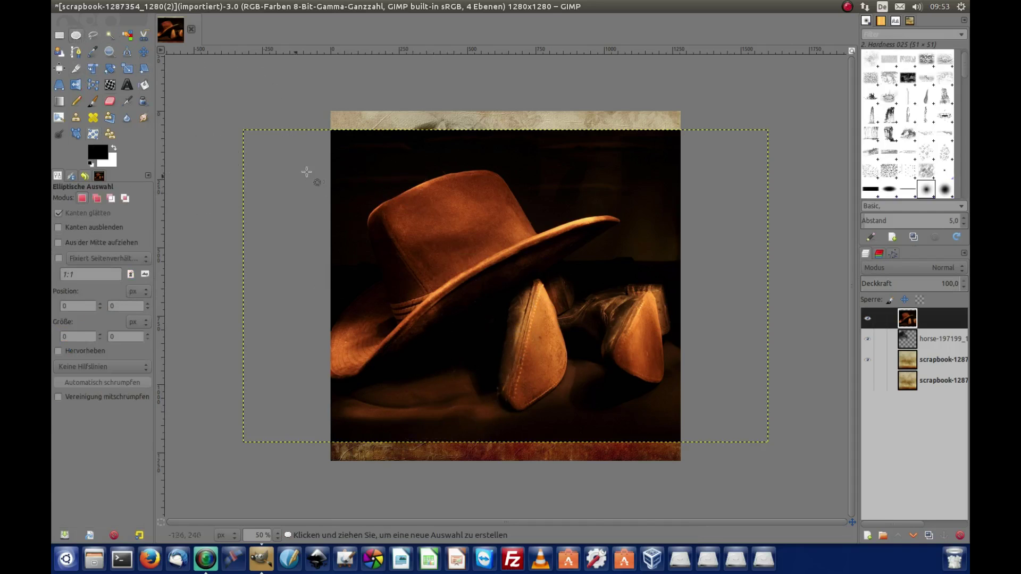
{"action": "left_click_drag", "start_coordinate": [391, 162], "coordinate": [653, 402]}
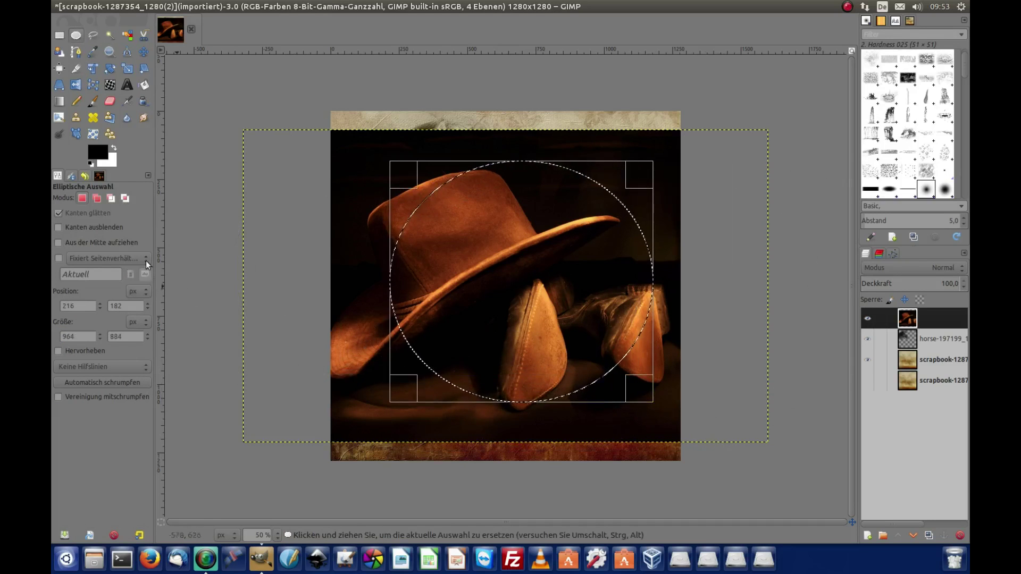
{"action": "left_click", "coordinate": [144, 52]}
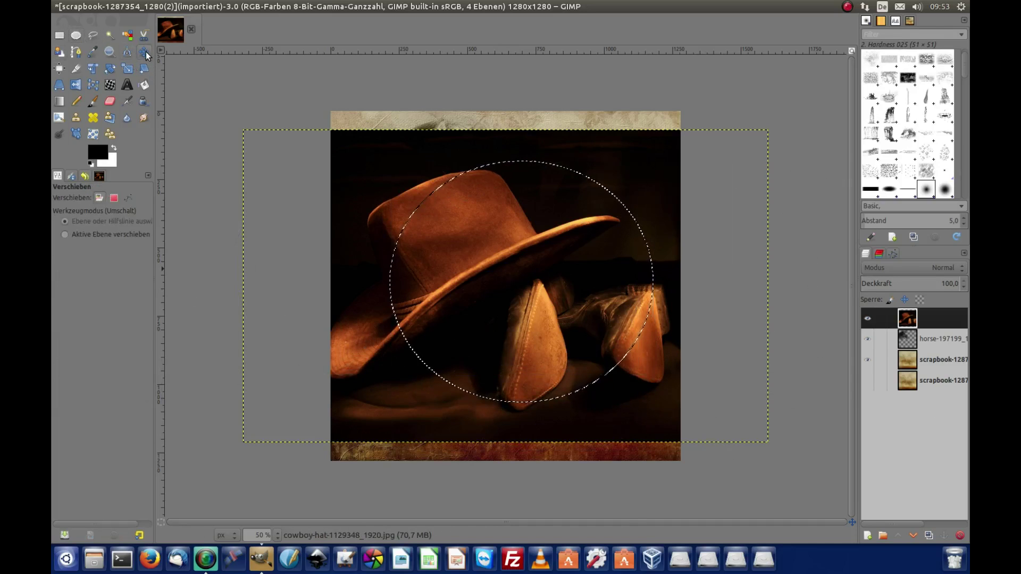
{"action": "key", "text": "e"}
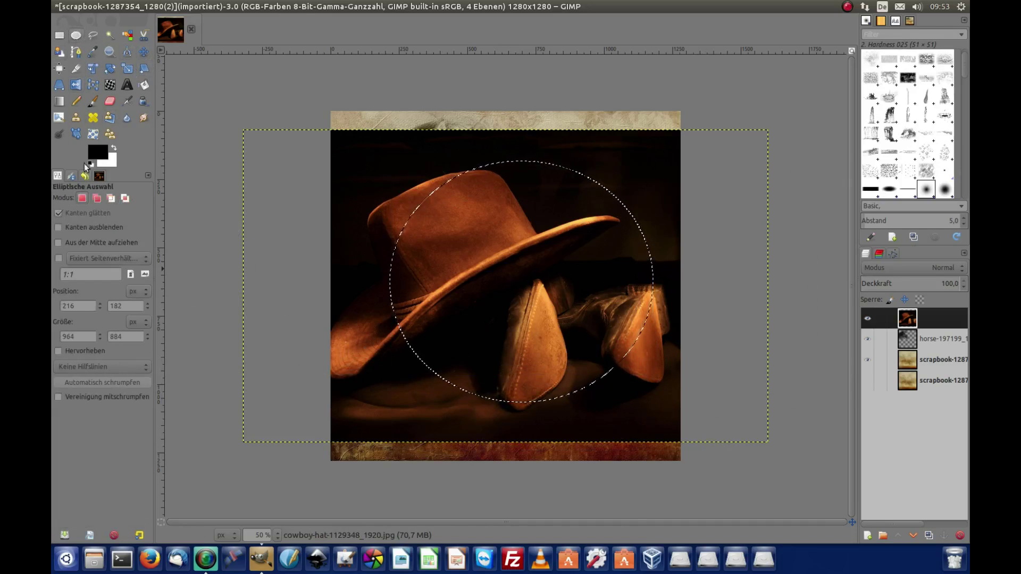
{"action": "left_click", "coordinate": [58, 259]}
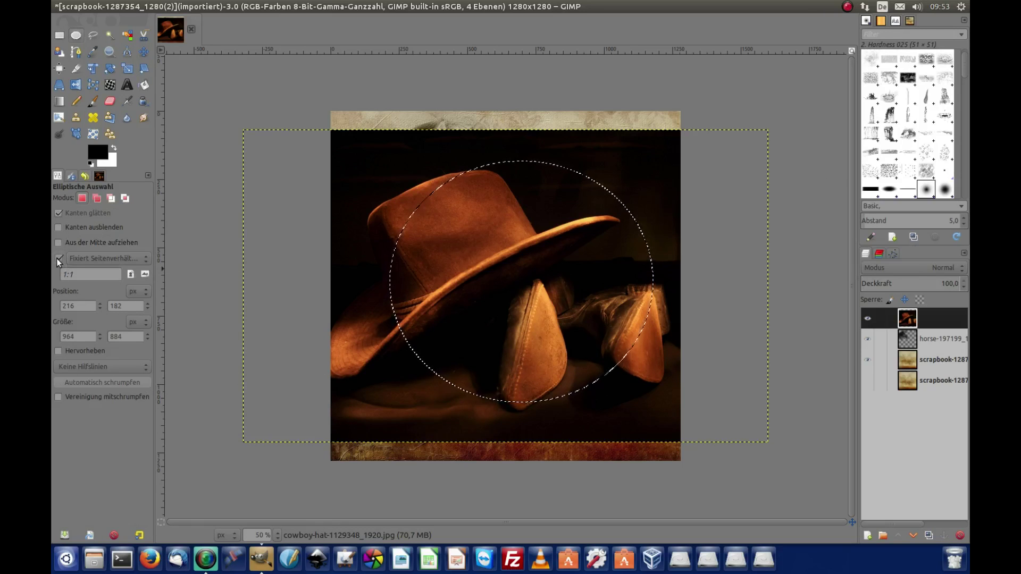
{"action": "left_click", "coordinate": [145, 260]}
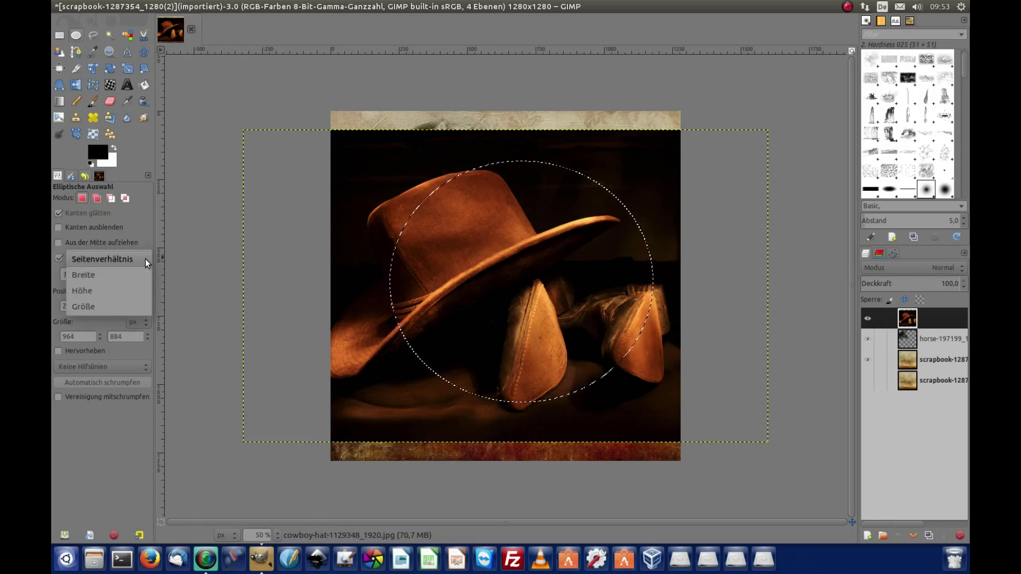
{"action": "left_click", "coordinate": [336, 142]}
{"action": "left_click_drag", "start_coordinate": [342, 133], "coordinate": [642, 440]}
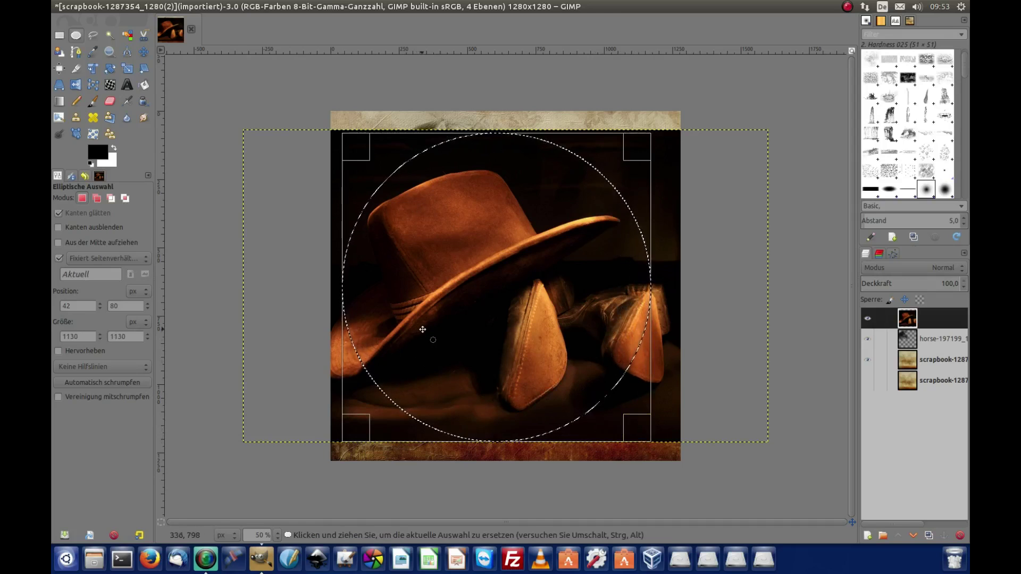
{"action": "key", "text": "ctrl"}
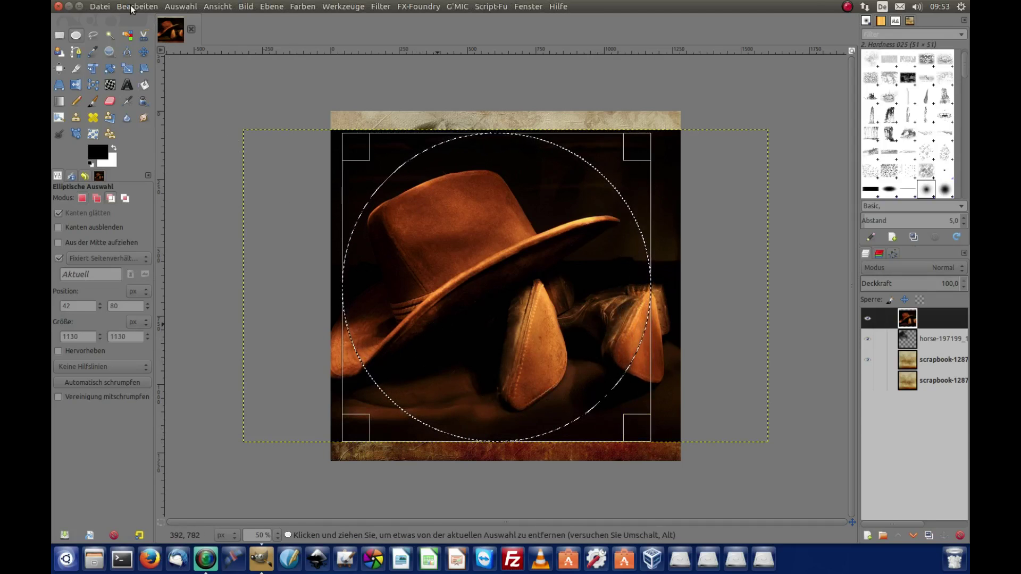
Paste the hat circle onto a new transparent layer, anchor it, and hide the square hat layer.
{"action": "left_click", "coordinate": [134, 7]}
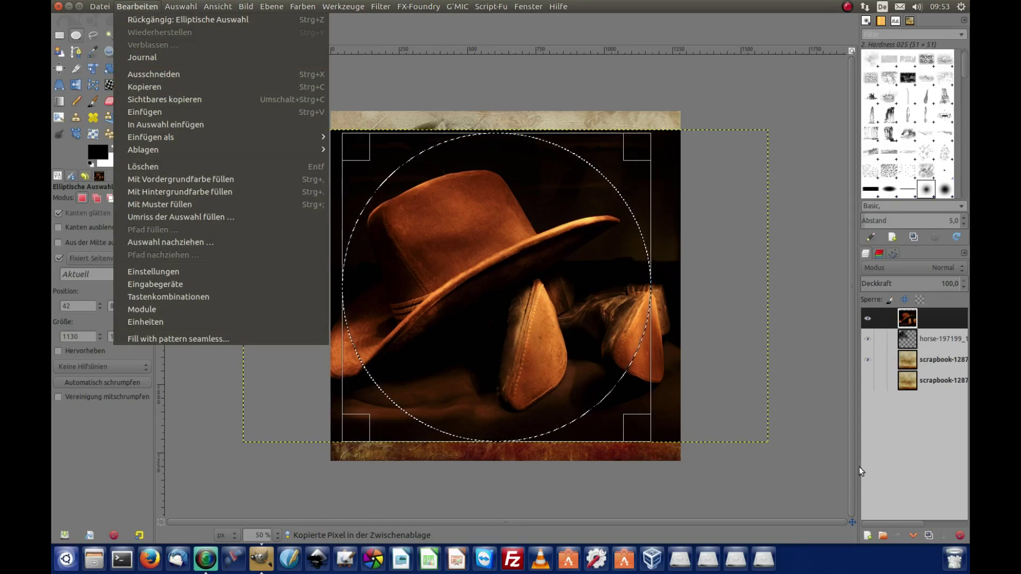
{"action": "left_click", "coordinate": [897, 483]}
{"action": "left_click", "coordinate": [868, 537]}
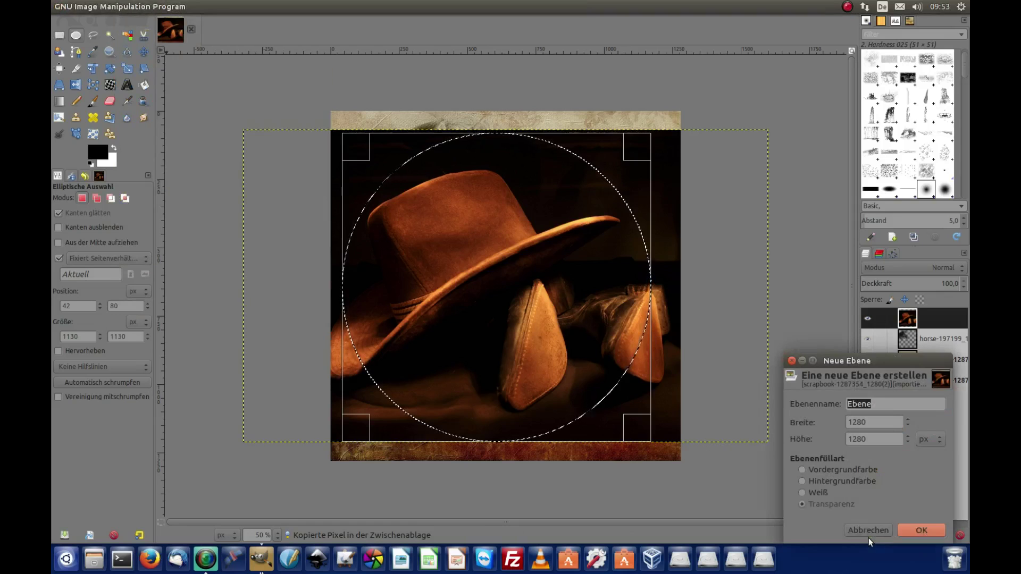
{"action": "left_click", "coordinate": [916, 531]}
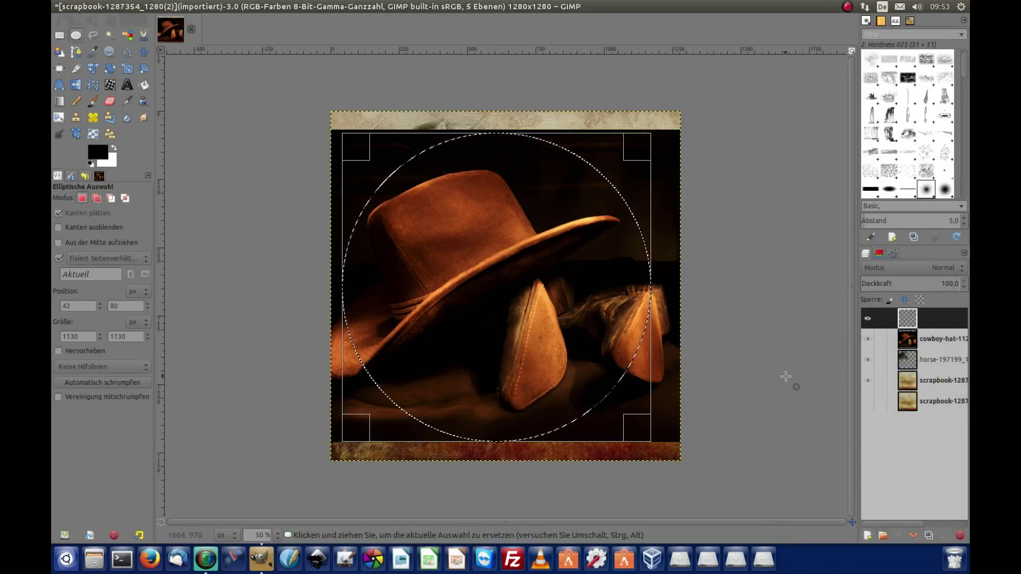
{"action": "key", "text": "ctrl+v"}
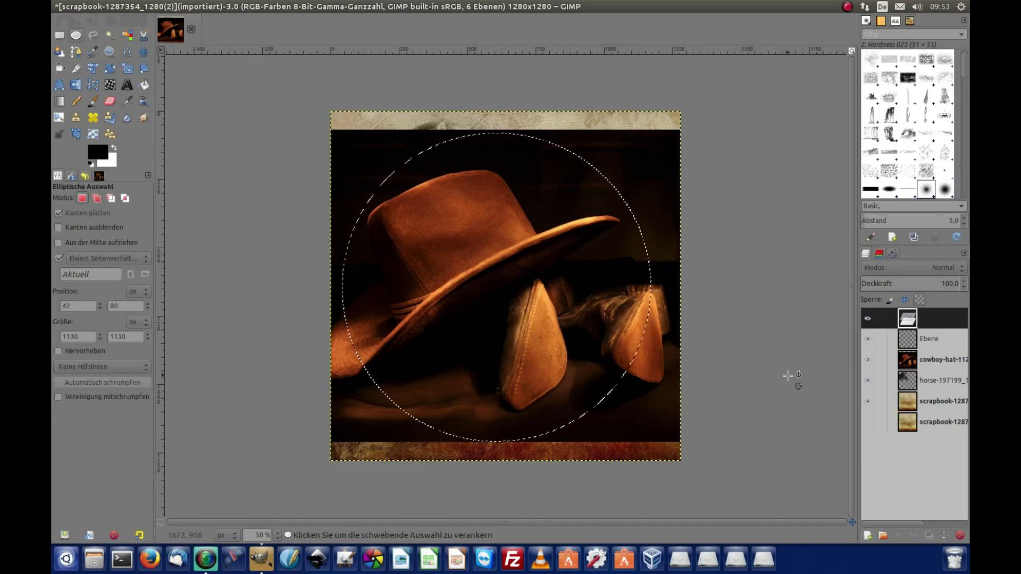
{"action": "left_click", "coordinate": [944, 534]}
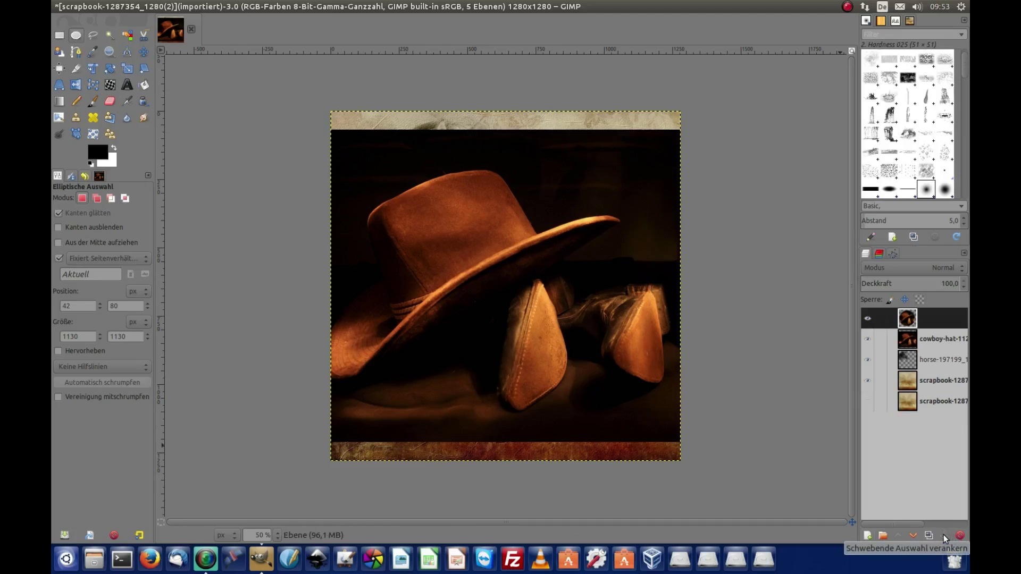
{"action": "left_click", "coordinate": [868, 339]}
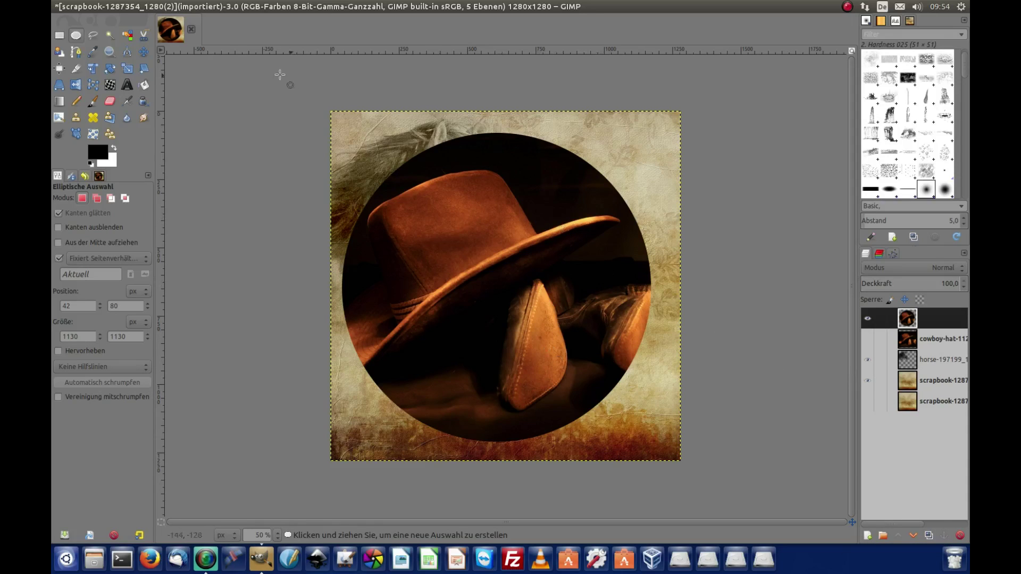
Scale the hat circle proportionally to 850×850 and move it to the lower left.
{"action": "left_click", "coordinate": [141, 53]}
{"action": "left_click_drag", "start_coordinate": [484, 238], "coordinate": [471, 313]}
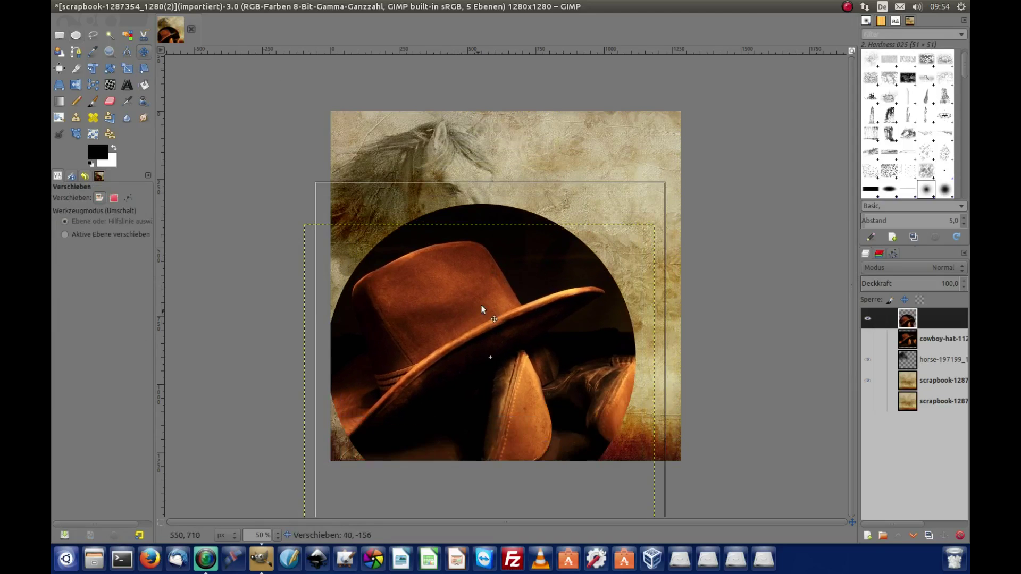
{"action": "left_click", "coordinate": [126, 68]}
{"action": "left_click", "coordinate": [392, 273]}
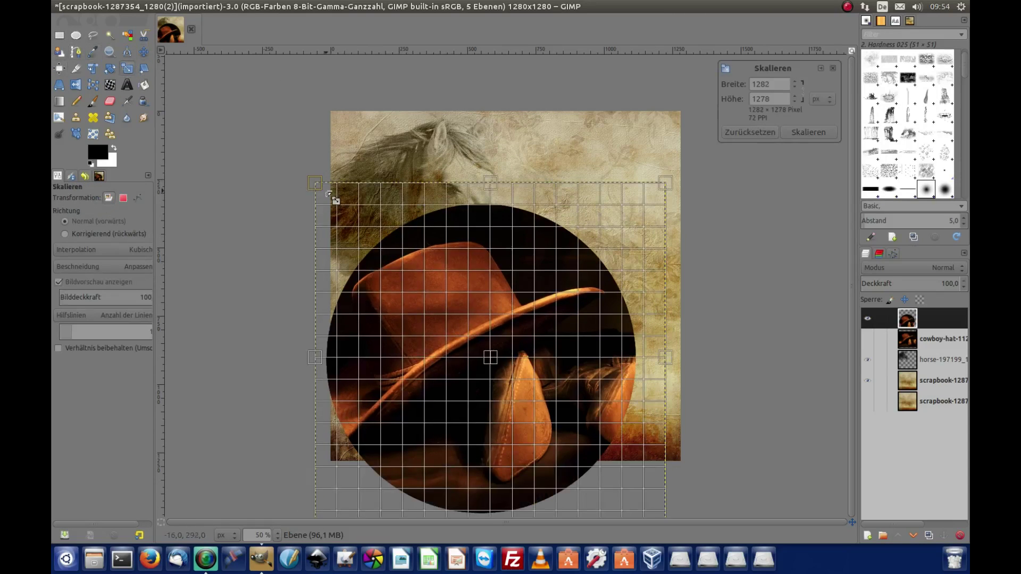
{"action": "key", "text": "shift"}
{"action": "left_click_drag", "start_coordinate": [319, 186], "coordinate": [420, 304]}
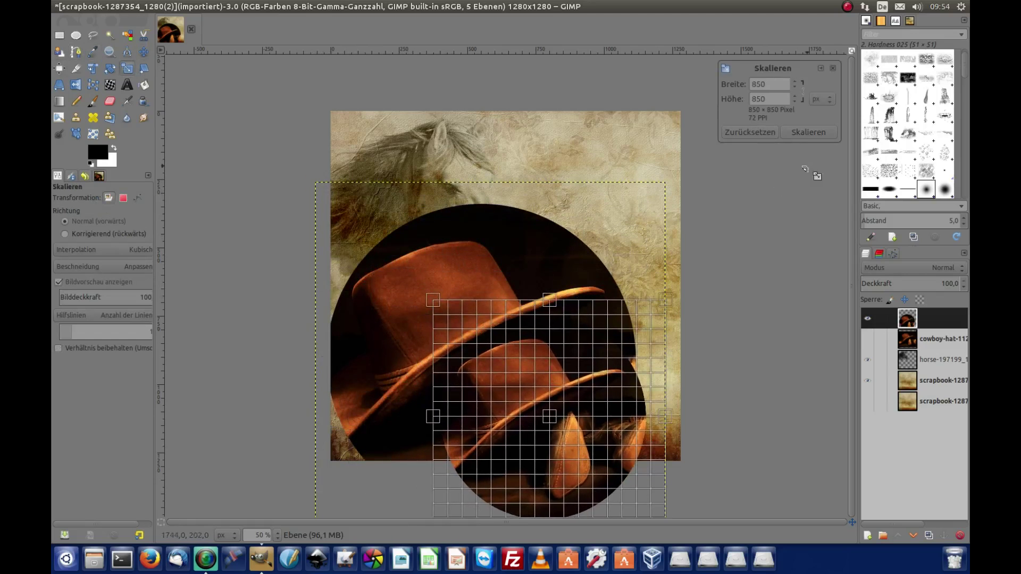
{"action": "left_click", "coordinate": [815, 130]}
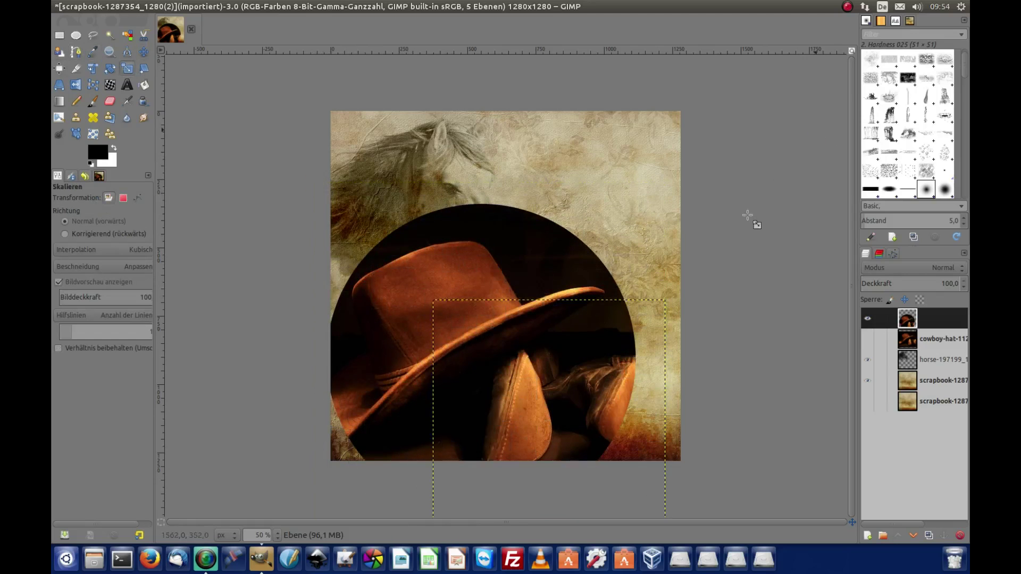
{"action": "left_click", "coordinate": [145, 52]}
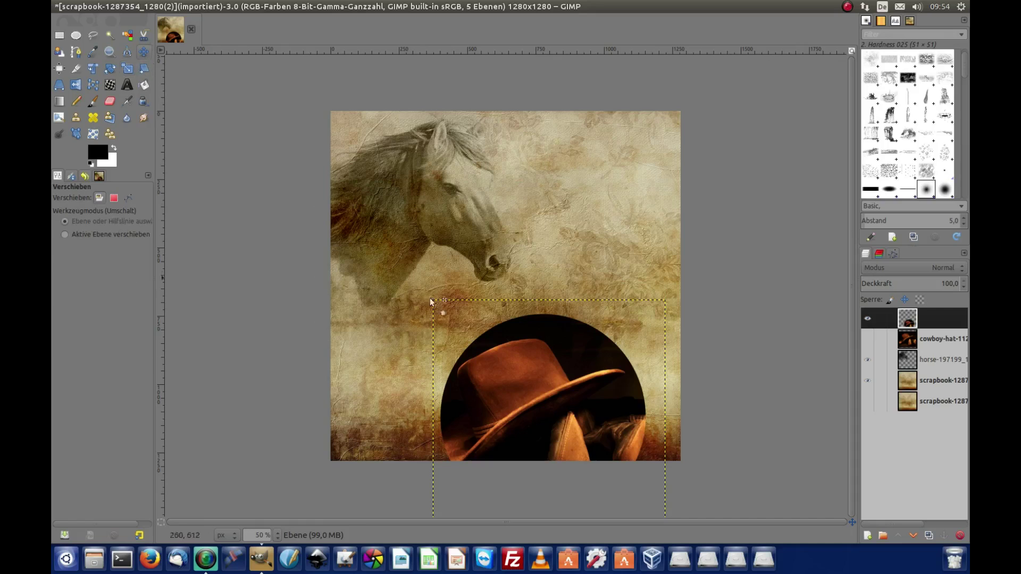
{"action": "left_click_drag", "start_coordinate": [530, 406], "coordinate": [420, 382]}
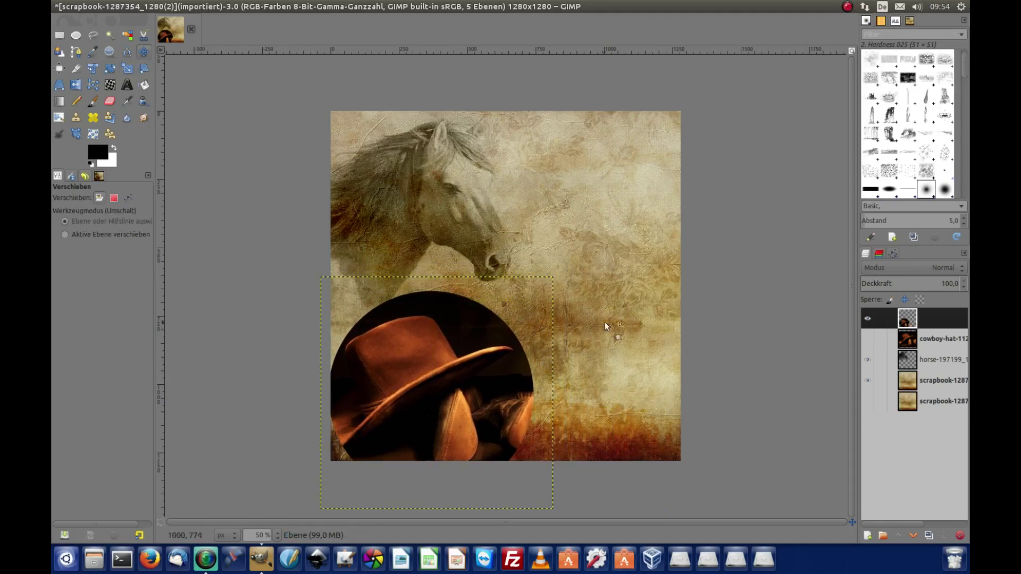
Try the hat layer at 65,7 and 38,1 opacity with the Faser mischen blend mode.
{"action": "left_click", "coordinate": [926, 286]}
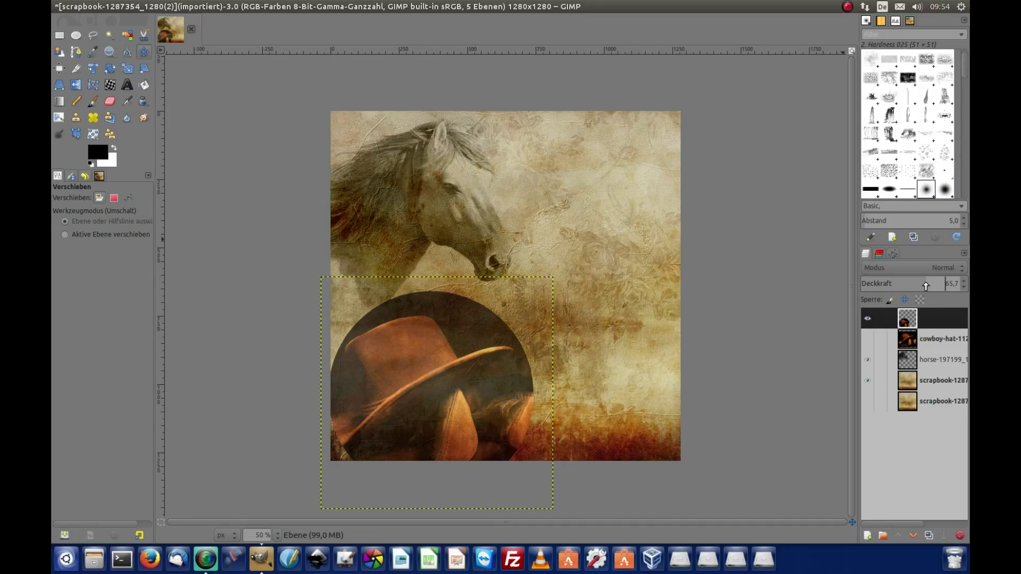
{"action": "left_click", "coordinate": [961, 269]}
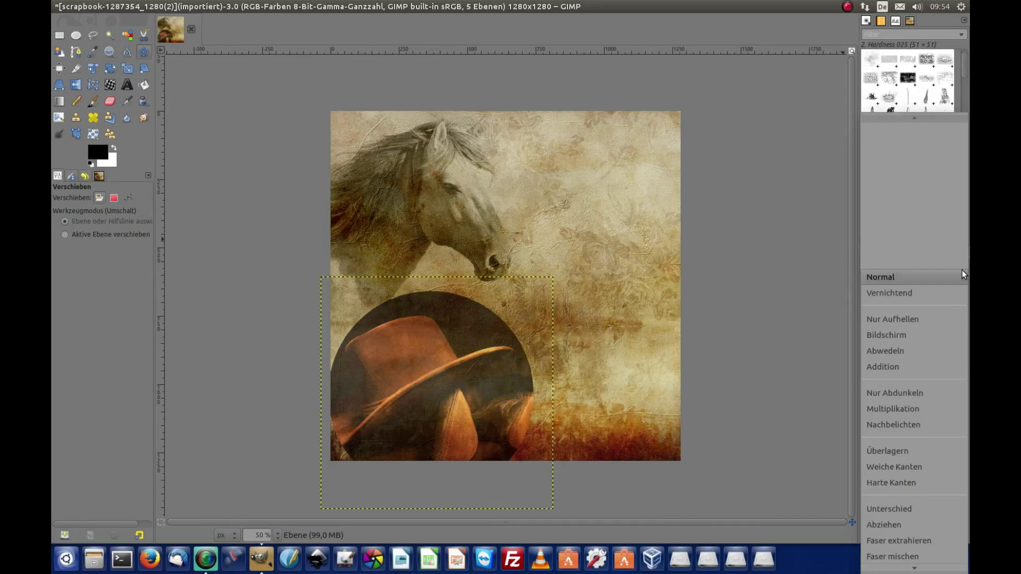
{"action": "scroll", "coordinate": [946, 401], "scroll_direction": "down", "scroll_amount": 3}
{"action": "scroll", "coordinate": [946, 406], "scroll_direction": "down", "scroll_amount": 2}
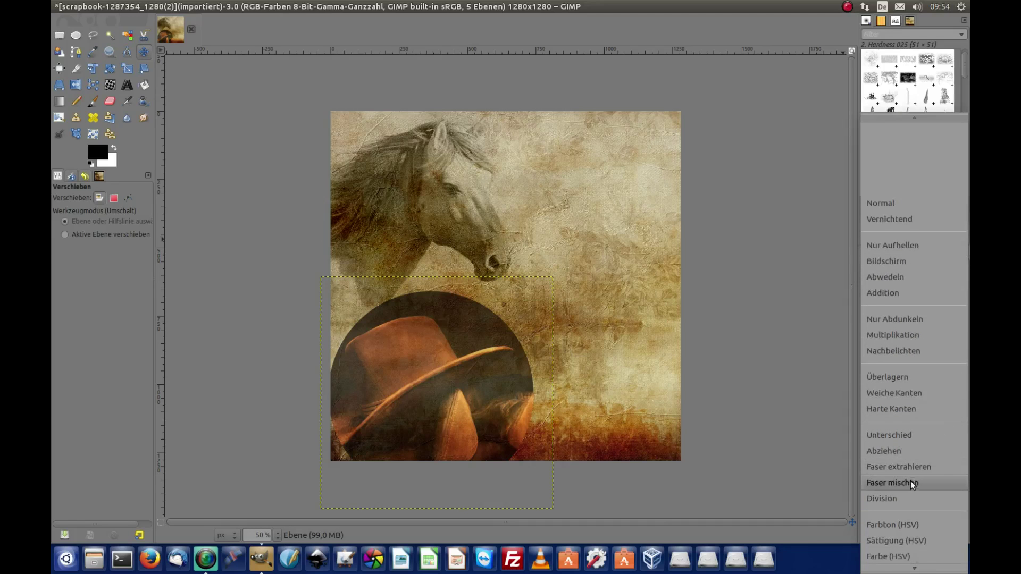
{"action": "left_click", "coordinate": [909, 482]}
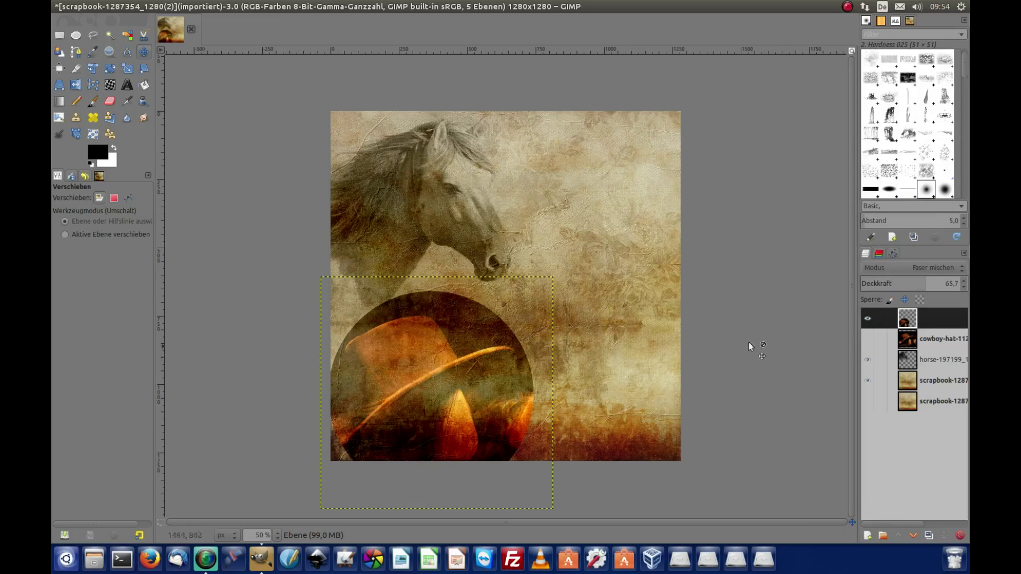
{"action": "left_click", "coordinate": [898, 284]}
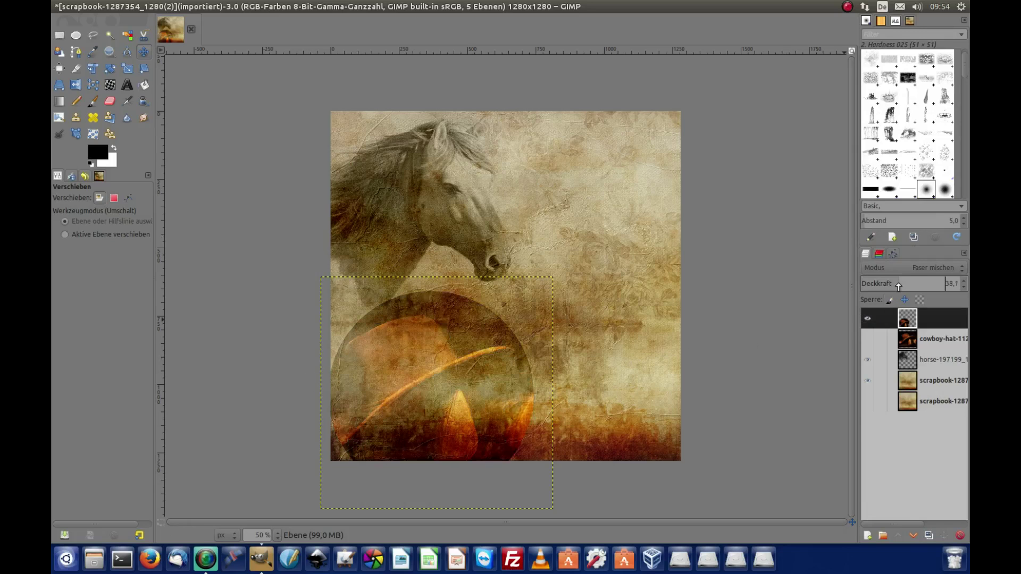
Restore Normal mode and 100% opacity, and undo the hat circle's shrinking and moving.
{"action": "left_click", "coordinate": [932, 288]}
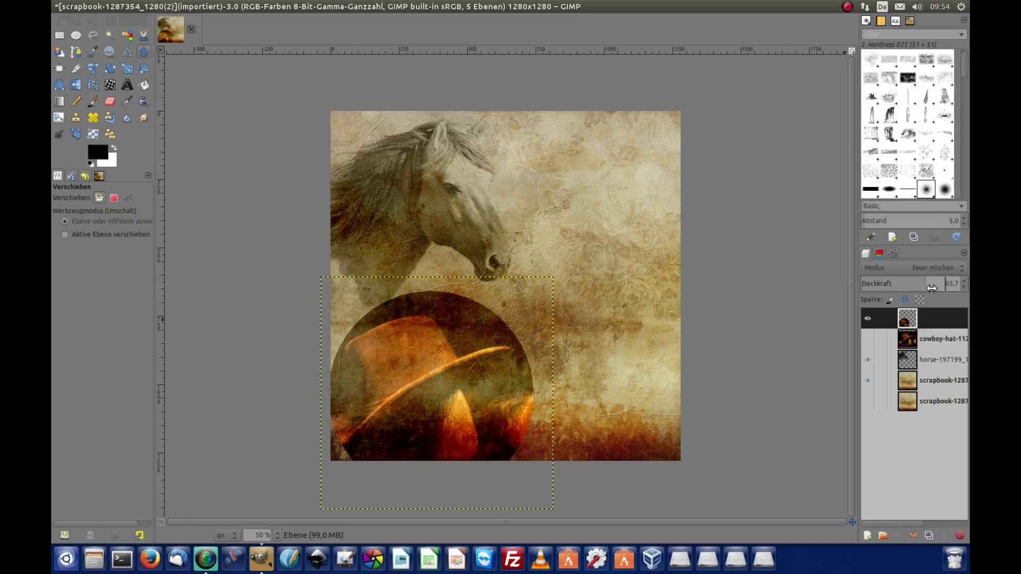
{"action": "key", "text": "ctrl+z"}
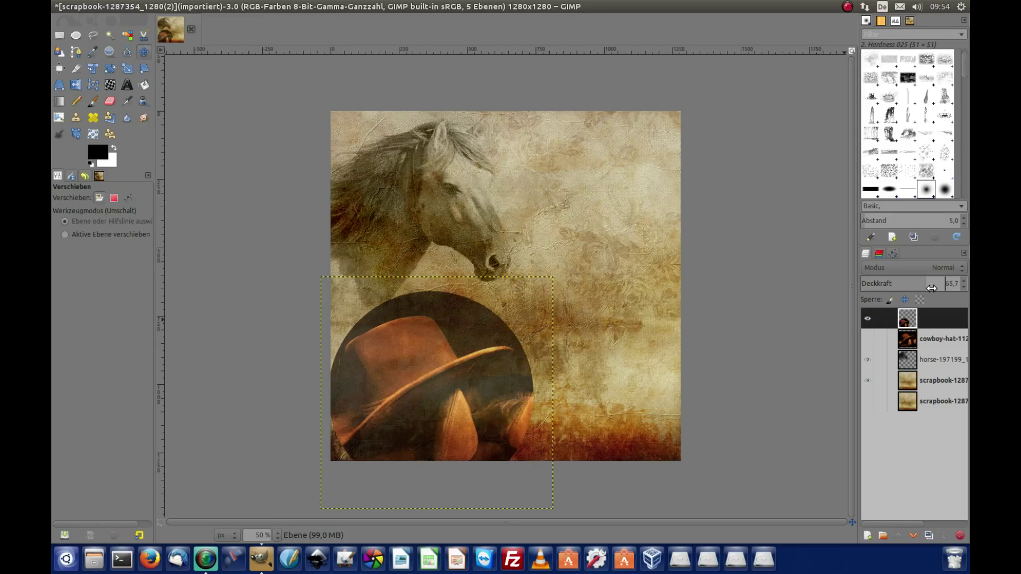
{"action": "left_click", "coordinate": [931, 288]}
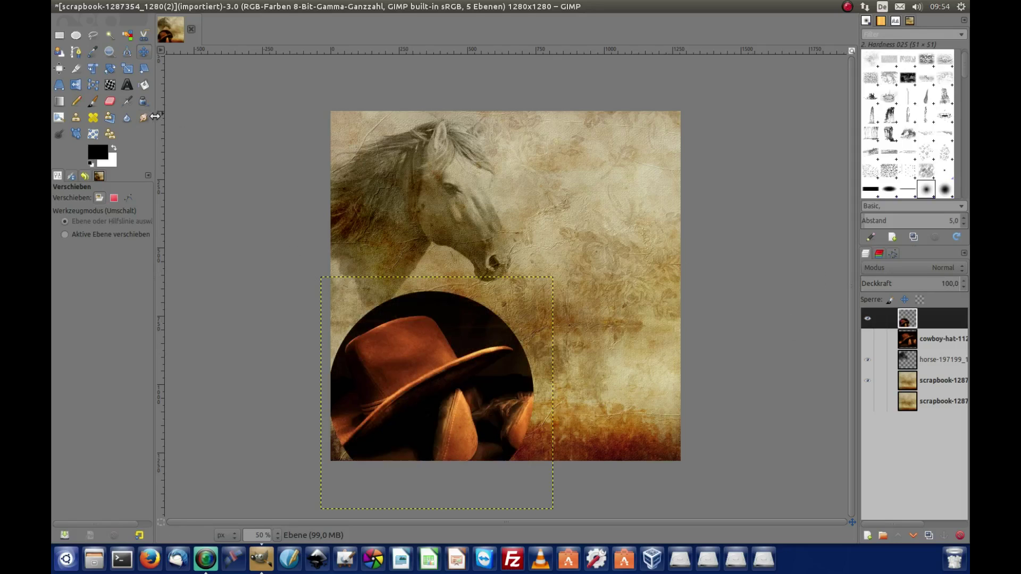
{"action": "key", "text": "ctrl+z"}
{"action": "key", "text": "ctrl+z"}
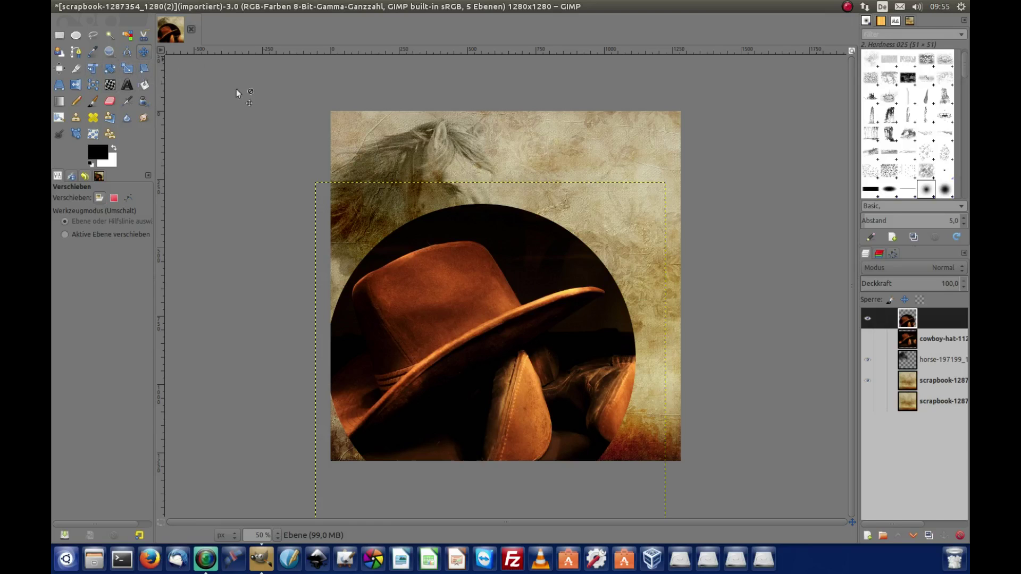
Centre the large hat circle and add a white, fully opaque layer mask to it.
{"action": "left_click_drag", "start_coordinate": [468, 337], "coordinate": [485, 277]}
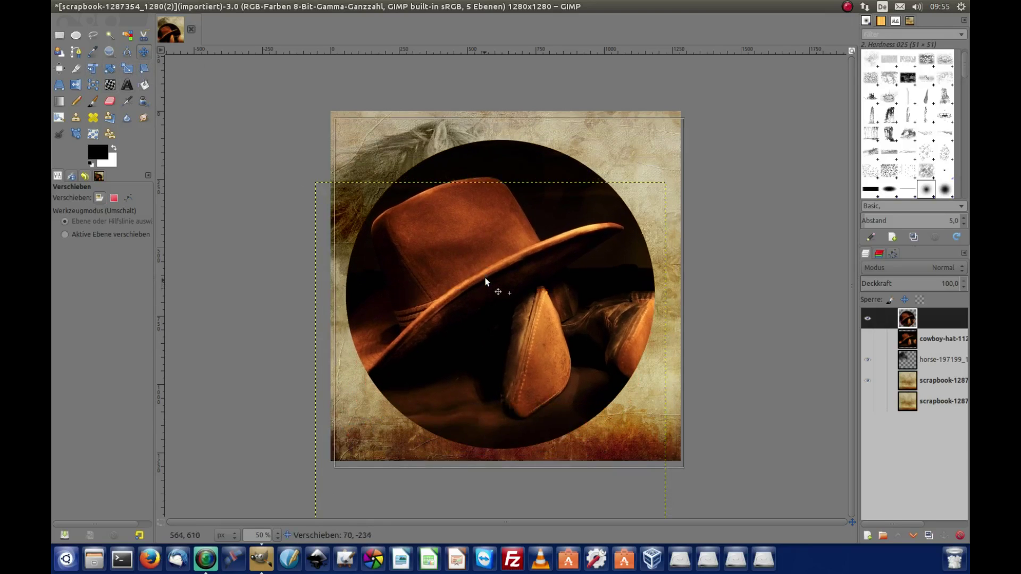
{"action": "right_click", "coordinate": [925, 315]}
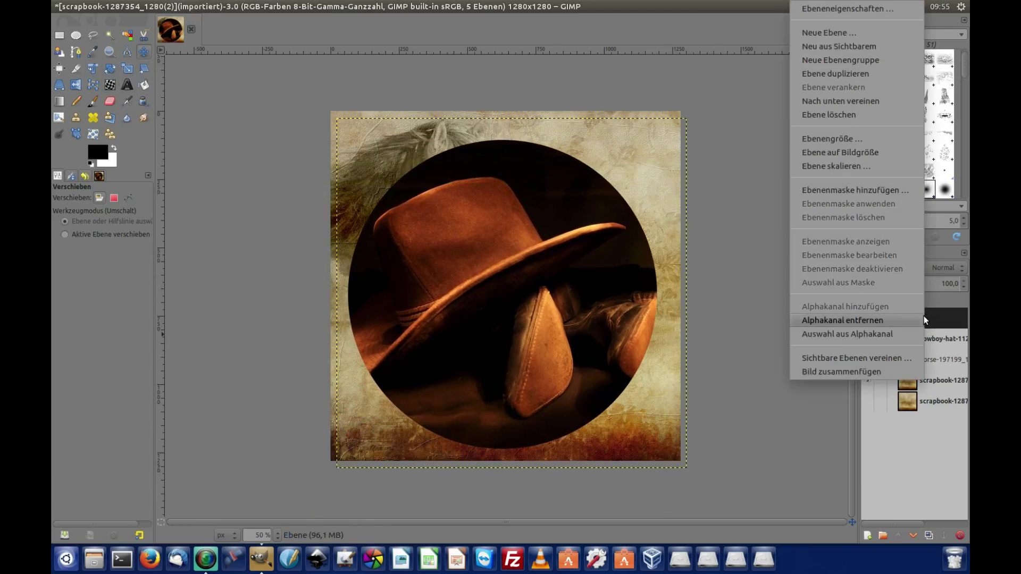
{"action": "left_click", "coordinate": [870, 190]}
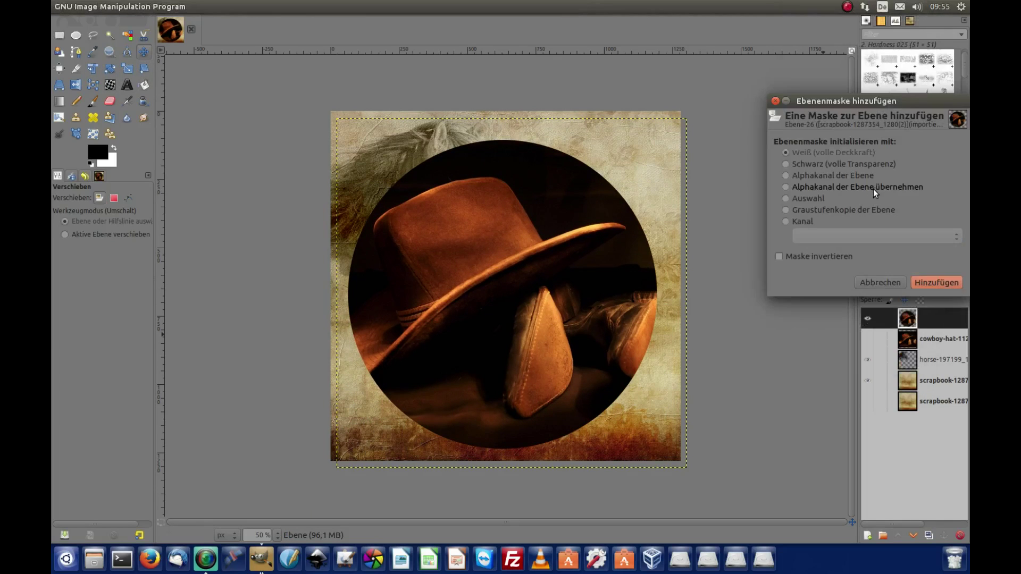
{"action": "left_click", "coordinate": [937, 282]}
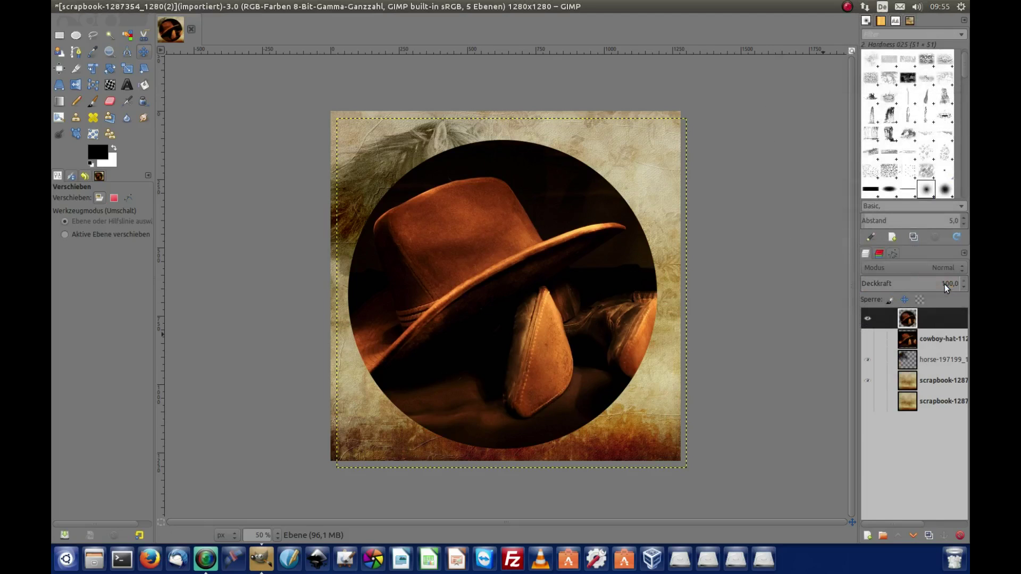
{"action": "left_click", "coordinate": [58, 103]}
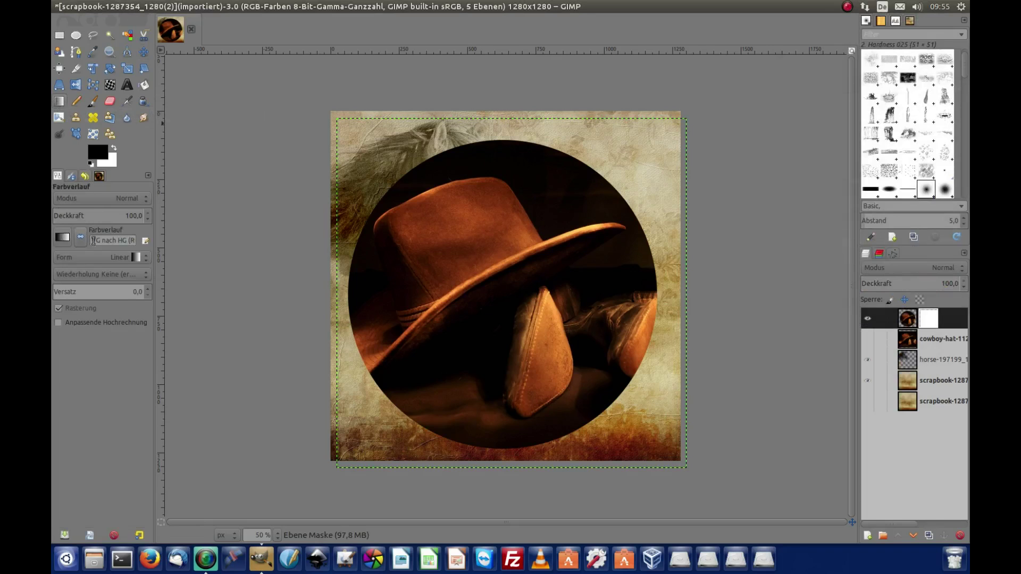
Draw a reversed radial gradient outward from the hat's centre on its mask, with opacity 63.
{"action": "left_click", "coordinate": [145, 259]}
{"action": "left_click", "coordinate": [149, 290]}
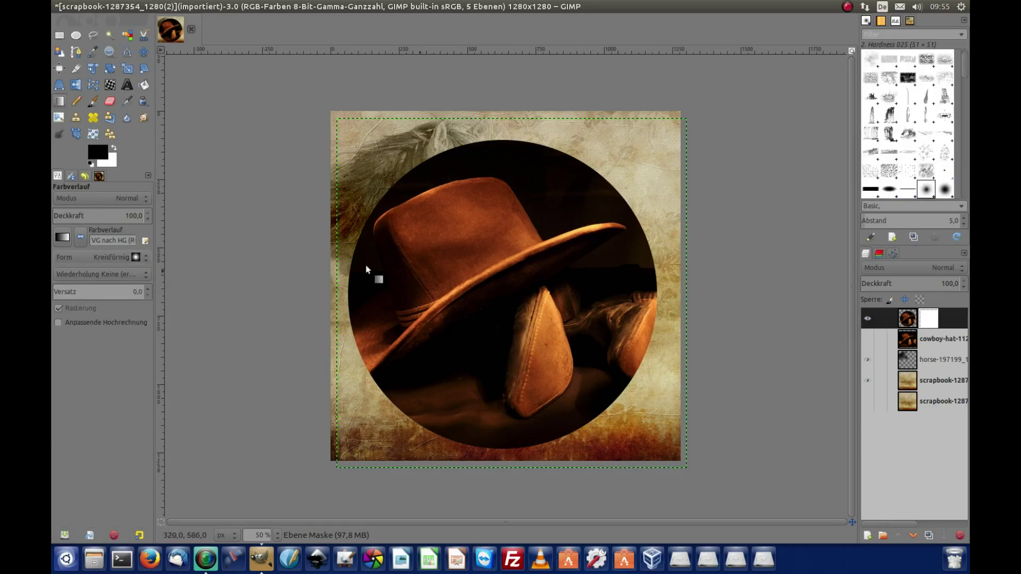
{"action": "left_click_drag", "start_coordinate": [502, 296], "coordinate": [691, 152]}
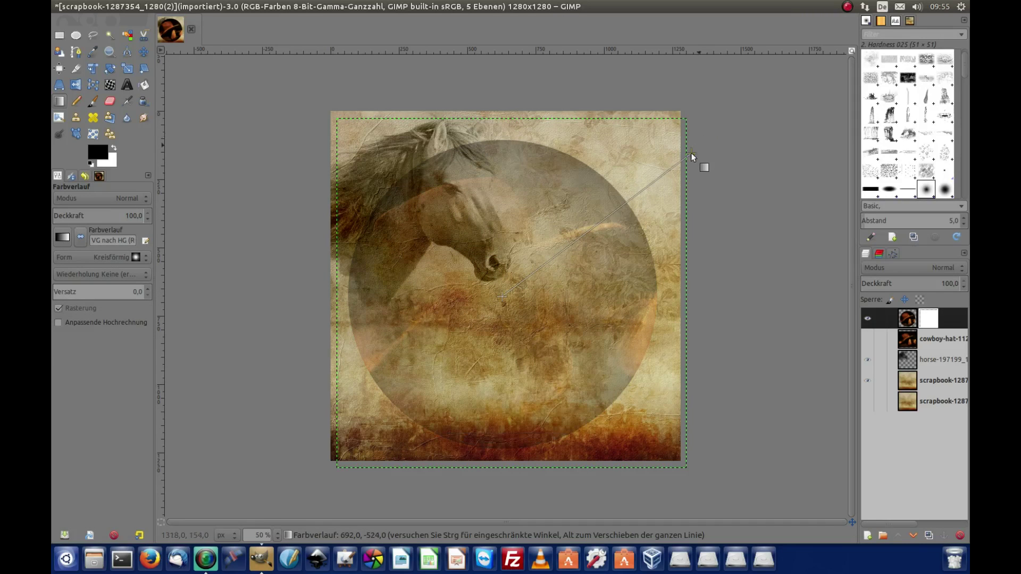
{"action": "left_click", "coordinate": [82, 238]}
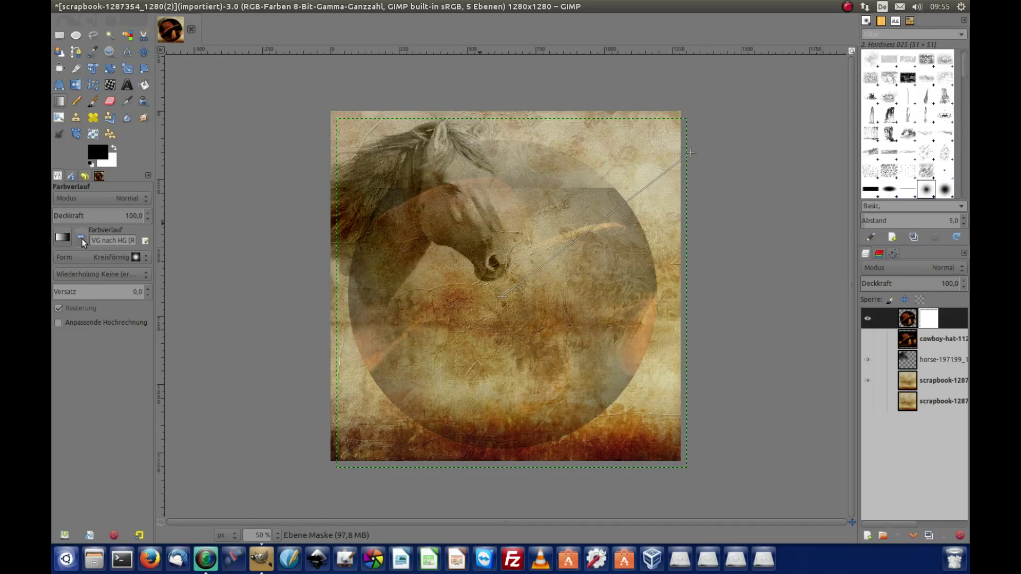
{"action": "mouse_move", "coordinate": [691, 150]}
{"action": "left_mouse_down"}
{"action": "mouse_move", "coordinate": [716, 130]}
{"action": "mouse_move", "coordinate": [700, 141]}
{"action": "left_mouse_up"}
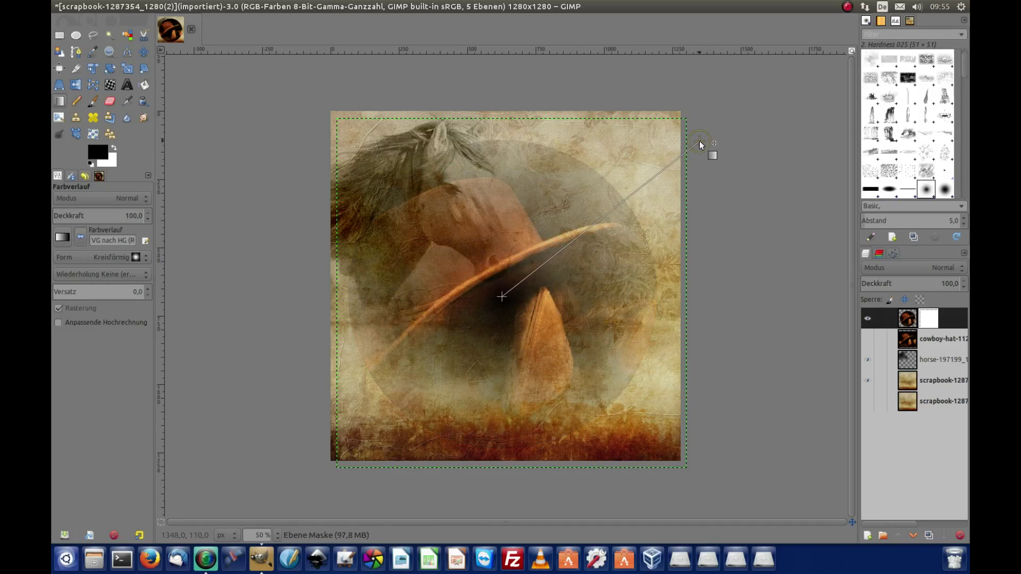
{"action": "left_click", "coordinate": [919, 286]}
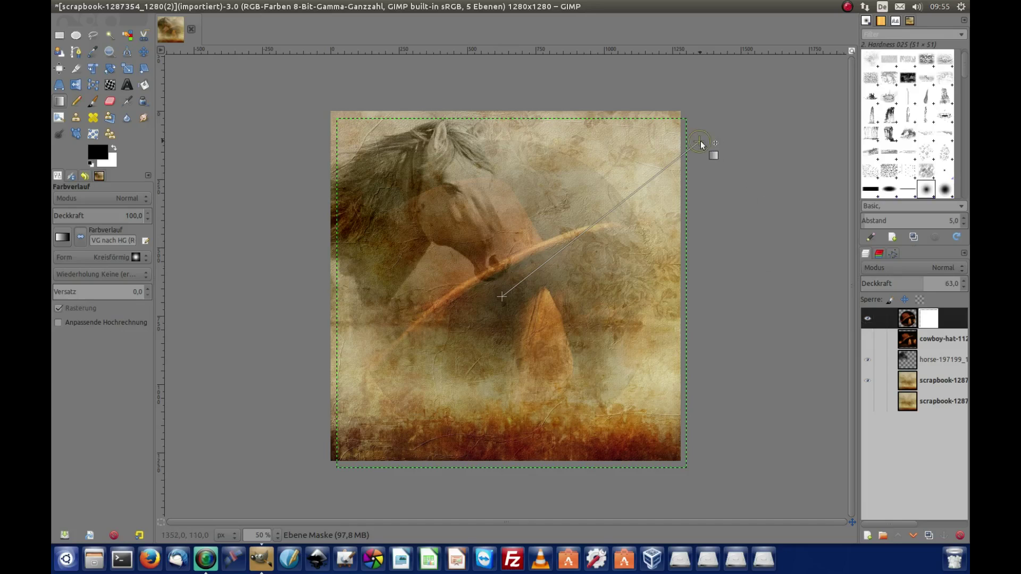
{"action": "key", "text": "Return"}
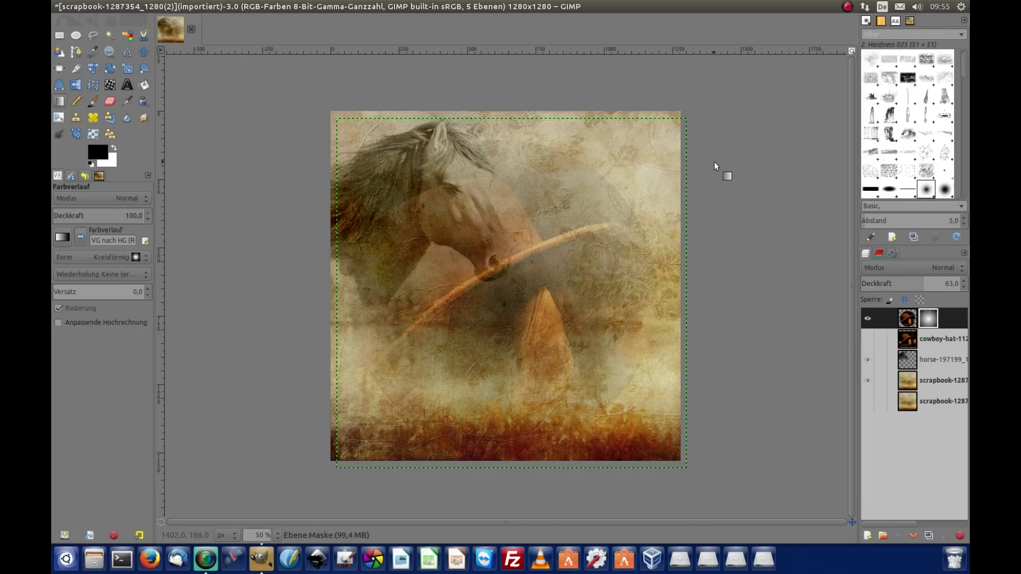
Apply the hat layer mask, move the hat down-left, and set its opacity to 80.1.
{"action": "right_click", "coordinate": [940, 319]}
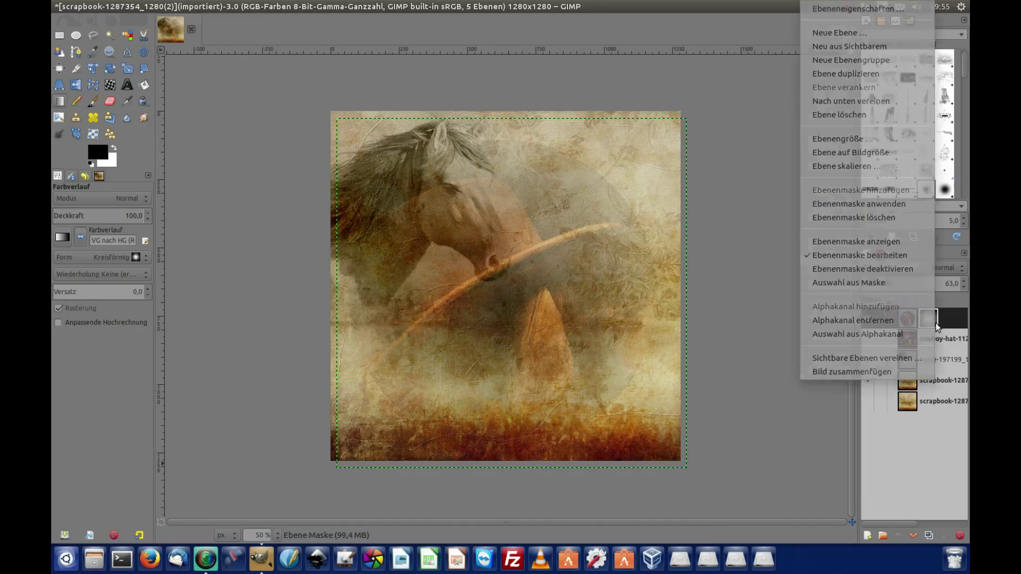
{"action": "left_click", "coordinate": [876, 204]}
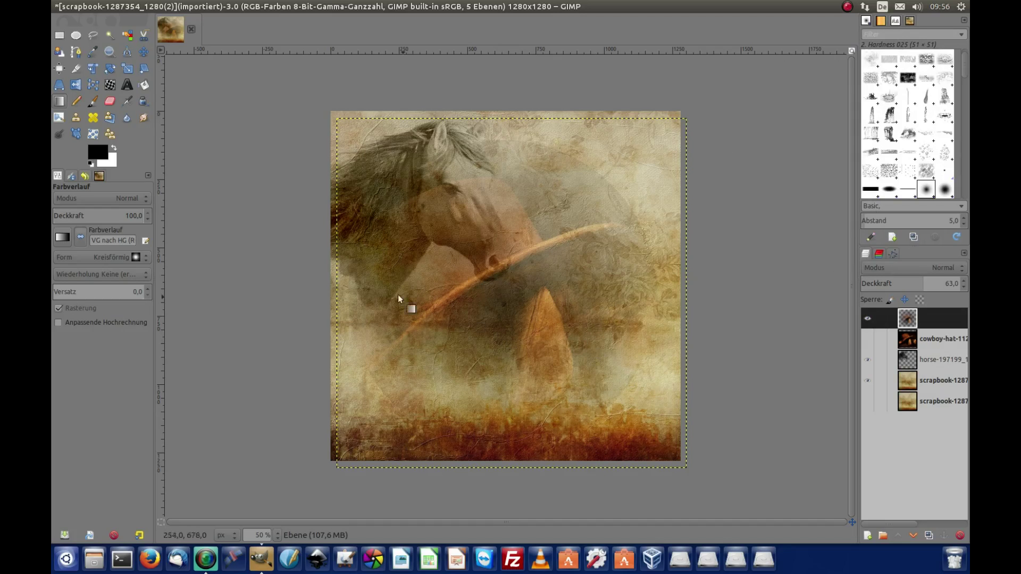
{"action": "left_click", "coordinate": [143, 51]}
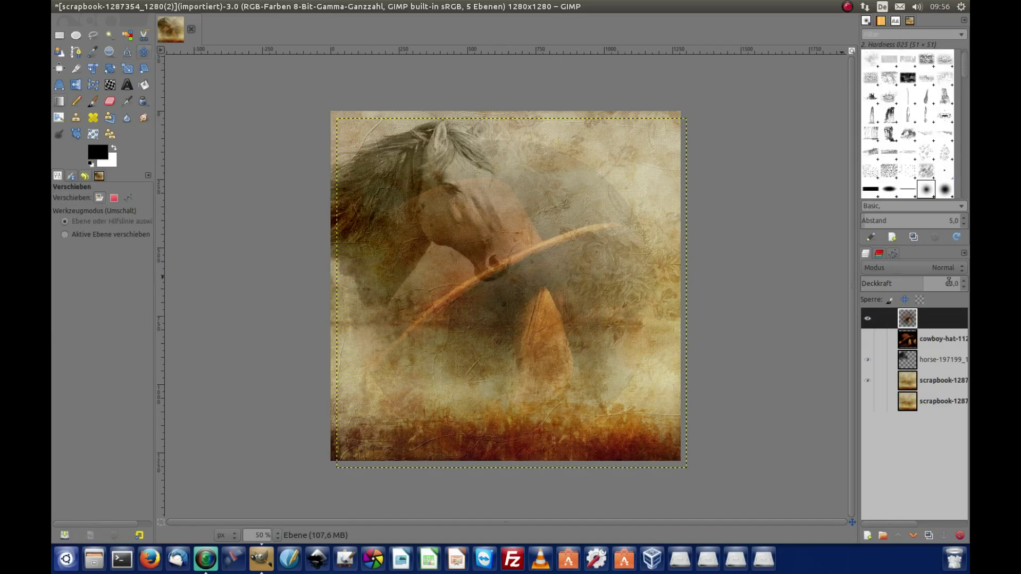
{"action": "left_click_drag", "start_coordinate": [948, 283], "coordinate": [965, 281]}
{"action": "left_click_drag", "start_coordinate": [508, 277], "coordinate": [456, 376]}
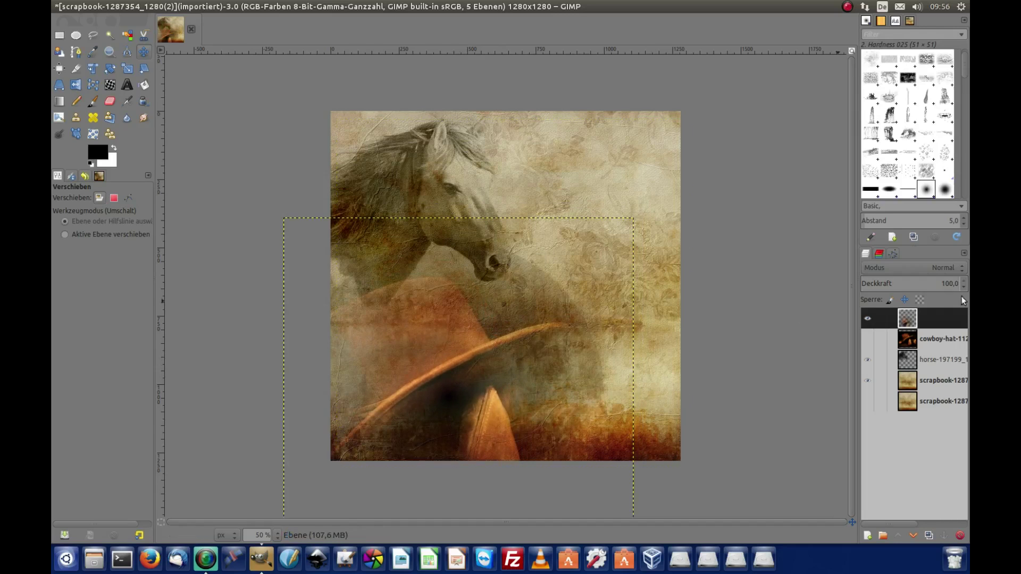
{"action": "left_click", "coordinate": [940, 285]}
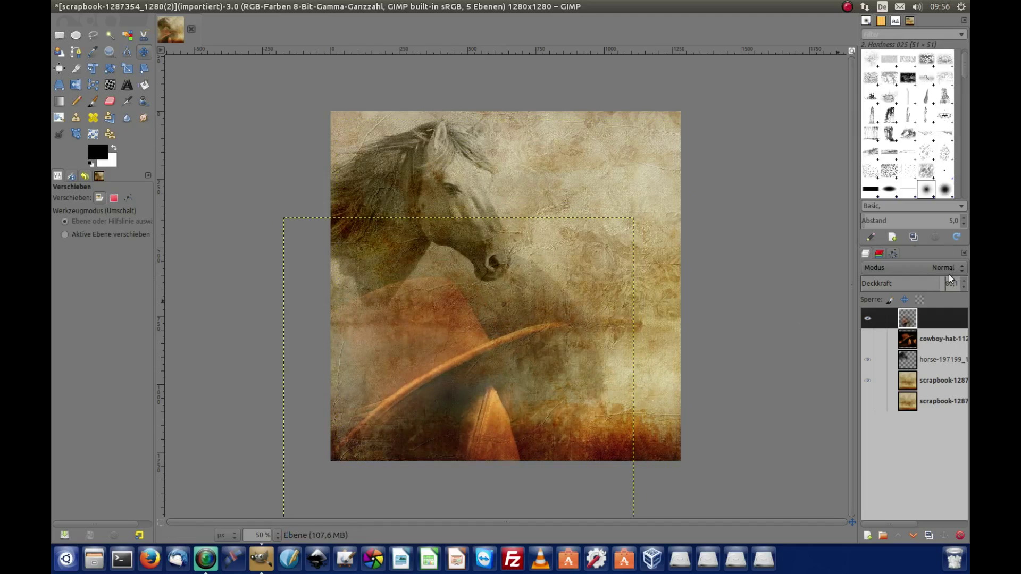
{"action": "left_click", "coordinate": [960, 267]}
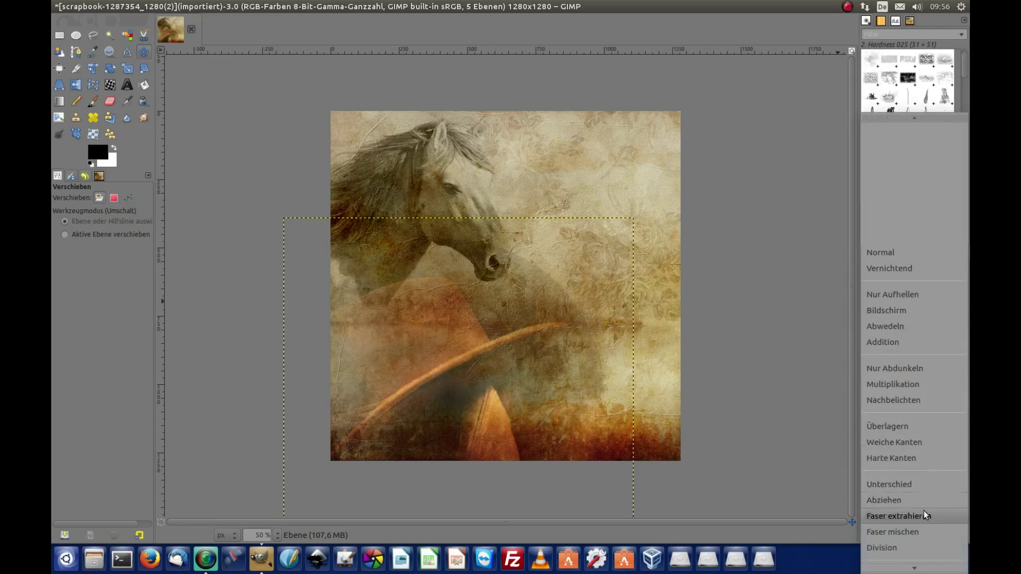
Set the hat layer to Faser mischen mode and erase part of it near the horse's head.
{"action": "left_click", "coordinate": [920, 530]}
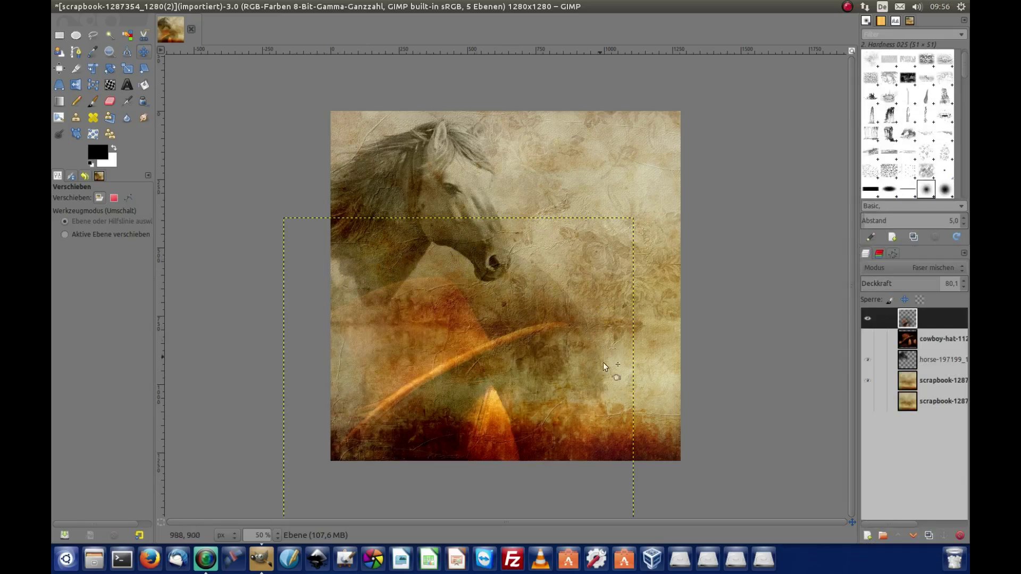
{"action": "left_click", "coordinate": [110, 101]}
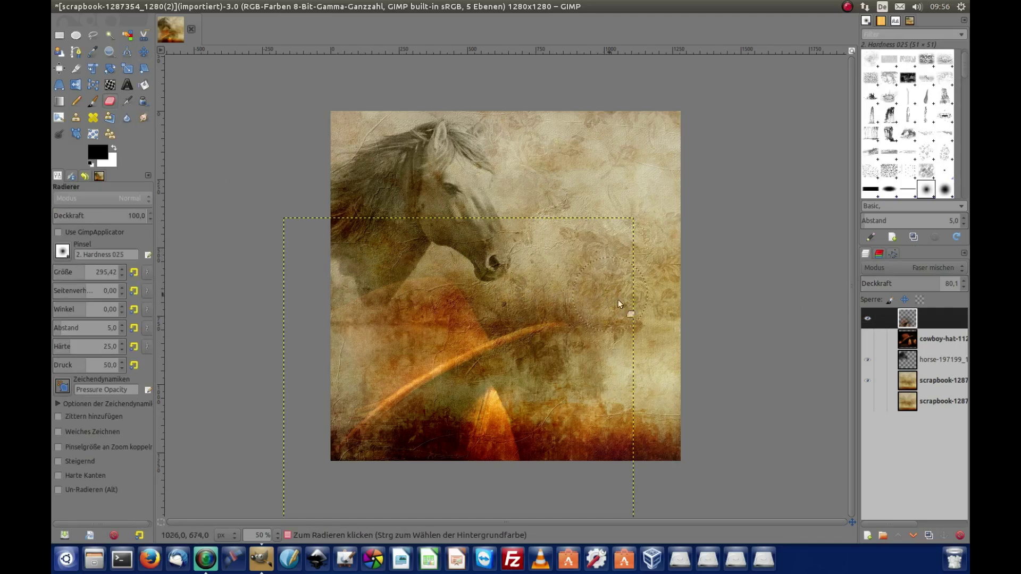
{"action": "left_click_drag", "start_coordinate": [585, 438], "coordinate": [610, 332]}
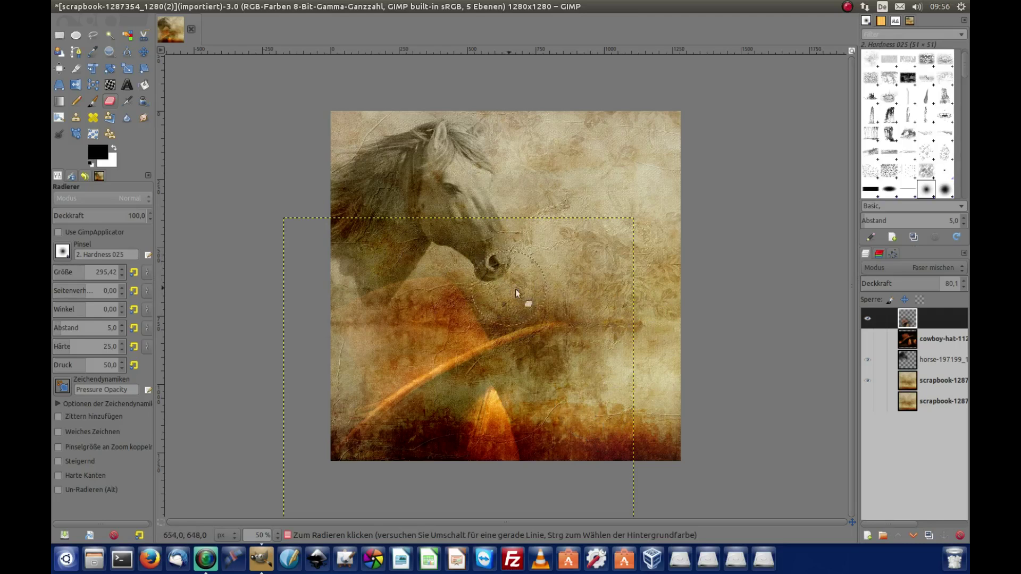
Erase a patch of hat beside the muzzle and fit the hat layer to the image size.
{"action": "mouse_move", "coordinate": [604, 377]}
{"action": "left_mouse_down"}
{"action": "mouse_move", "coordinate": [578, 386]}
{"action": "mouse_move", "coordinate": [561, 416]}
{"action": "left_mouse_up"}
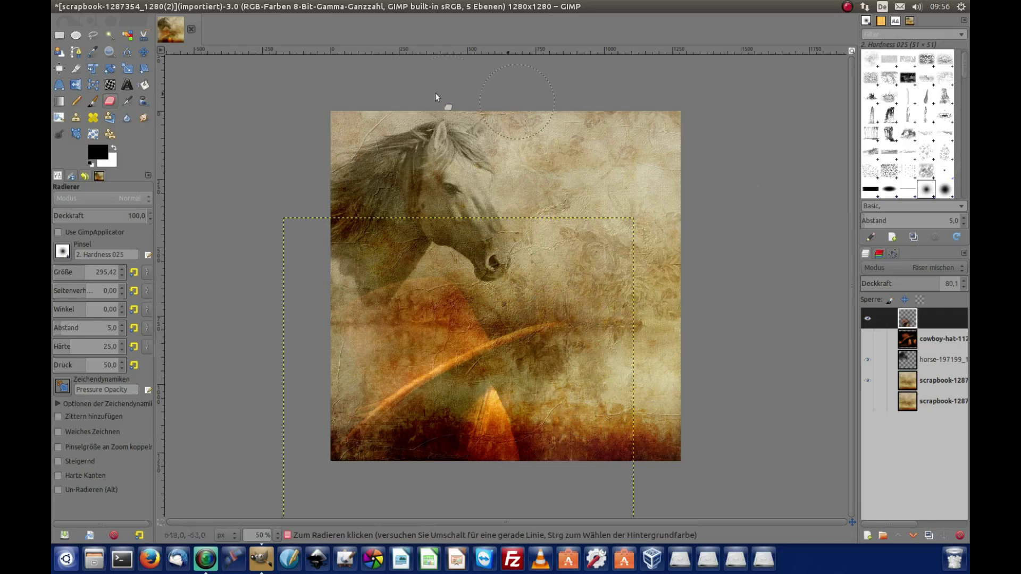
{"action": "right_click", "coordinate": [932, 315]}
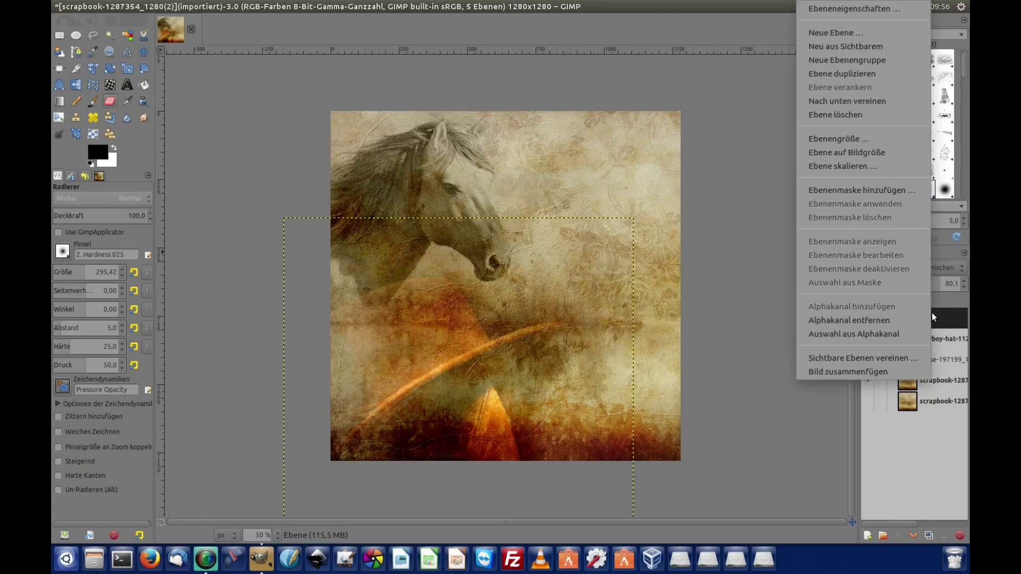
{"action": "left_click", "coordinate": [874, 153]}
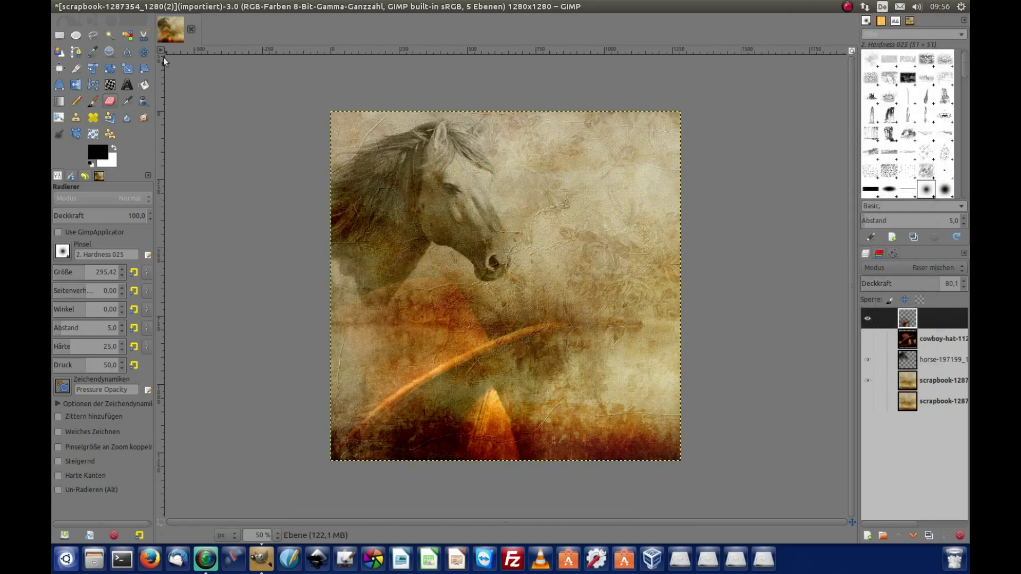
Shift the hat layer slightly down and fit it to the full 1280×1280 image again.
{"action": "left_click", "coordinate": [144, 51]}
{"action": "left_click_drag", "start_coordinate": [432, 346], "coordinate": [429, 359]}
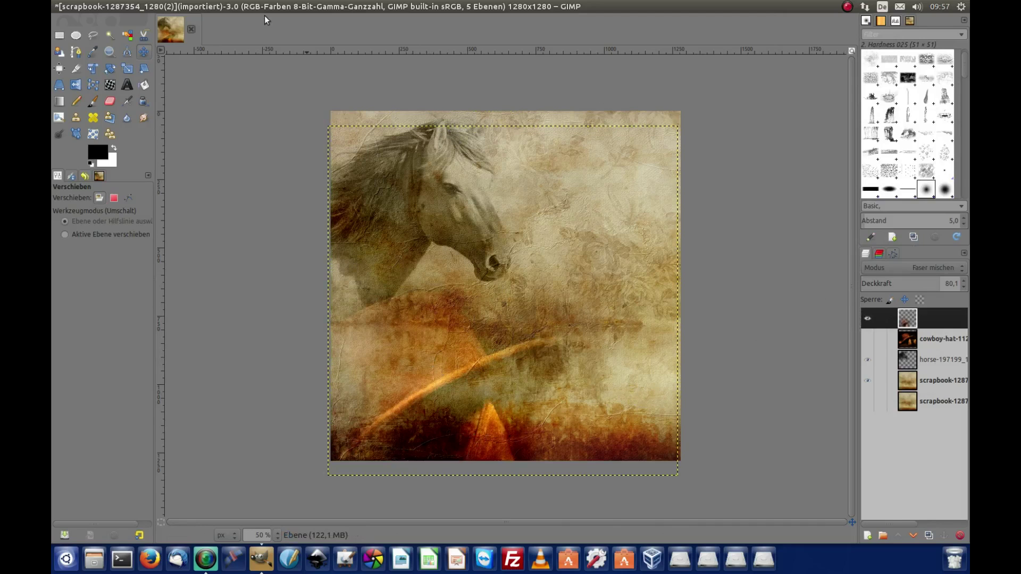
{"action": "right_click", "coordinate": [942, 327]}
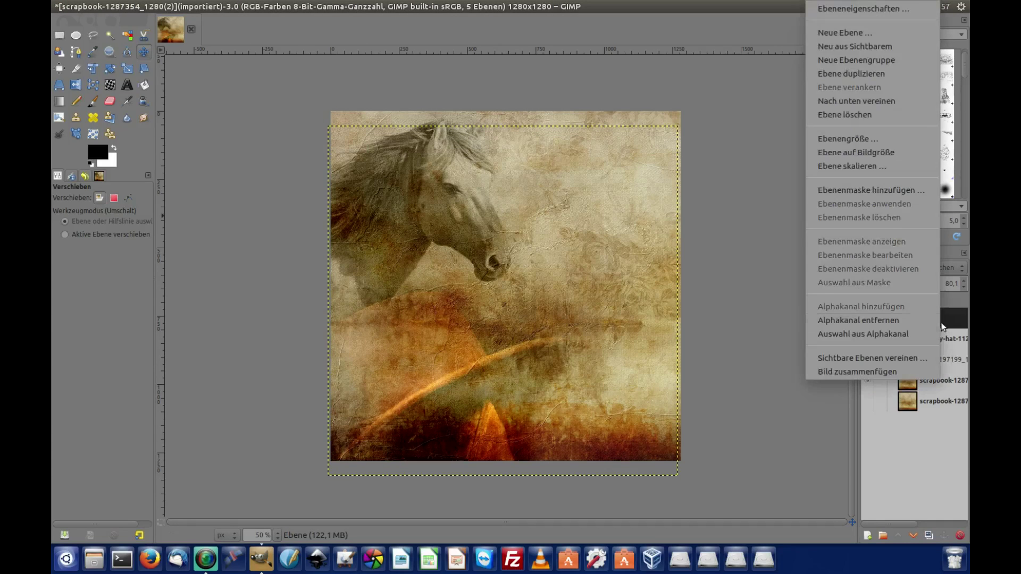
{"action": "left_click", "coordinate": [886, 148]}
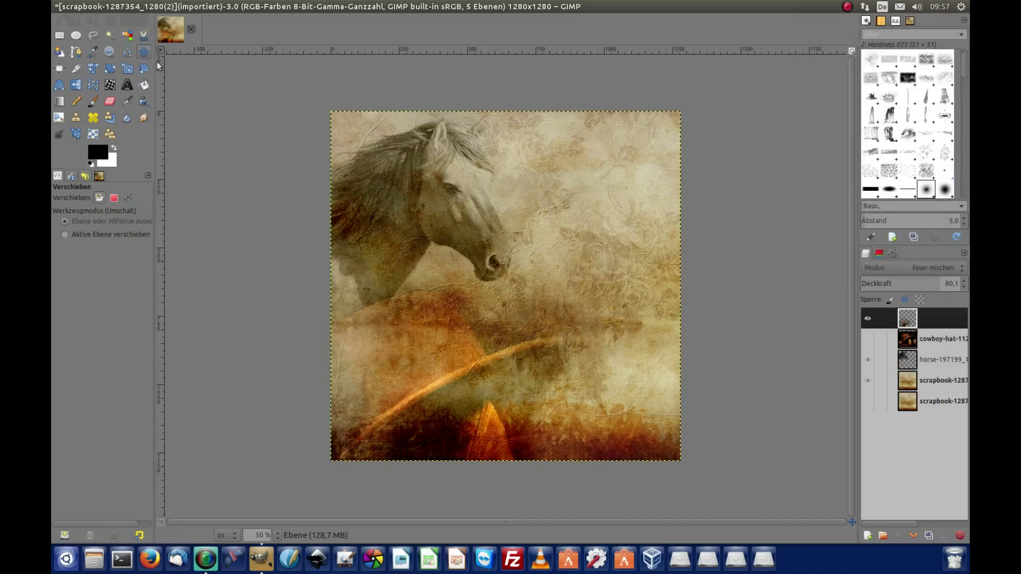
Add a text layer reading 'Eimladung' near the top of the poster.
{"action": "left_click", "coordinate": [128, 89]}
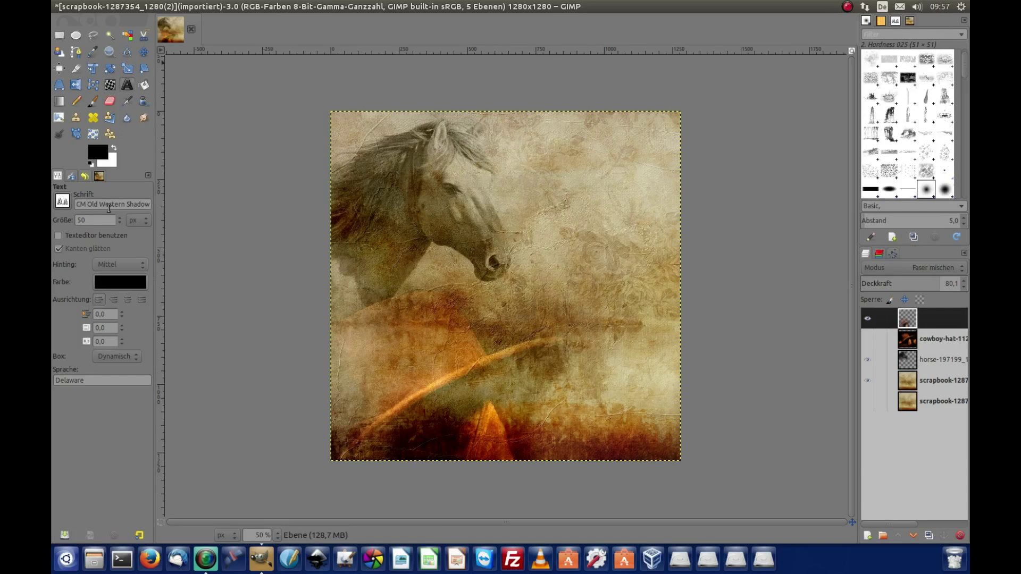
{"action": "left_click", "coordinate": [534, 152]}
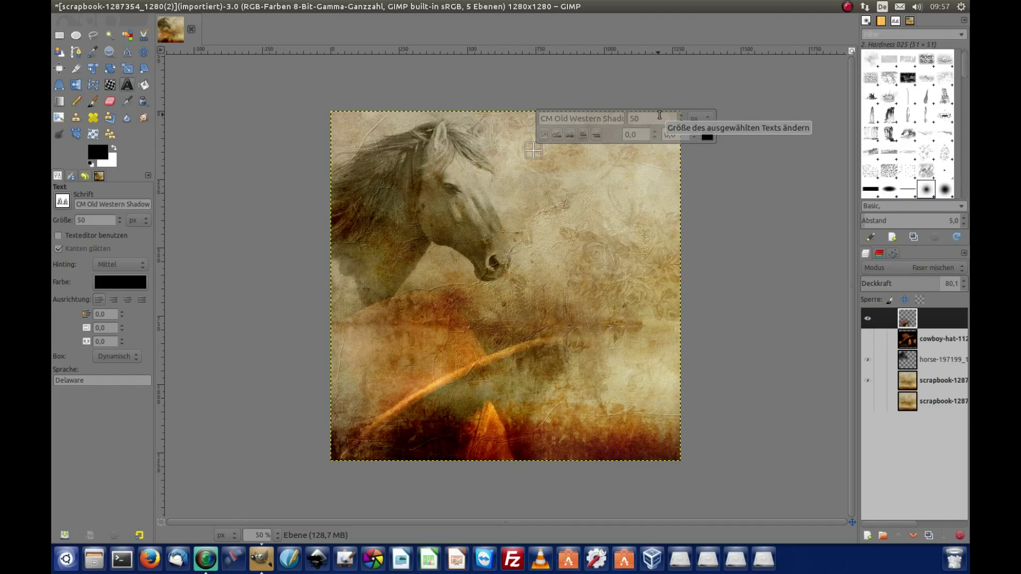
{"action": "type", "text": "E"}
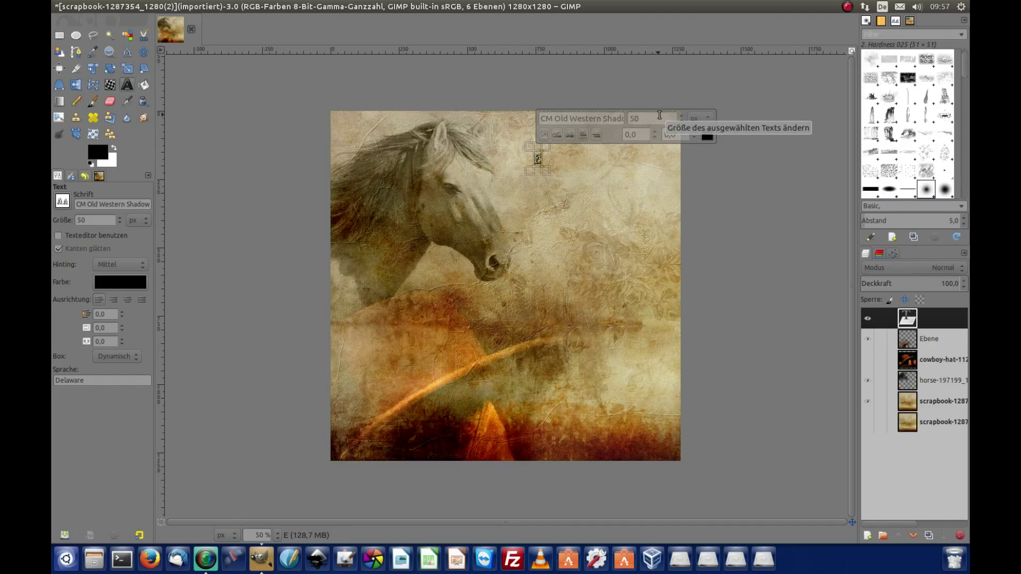
{"action": "type", "text": "imladung"}
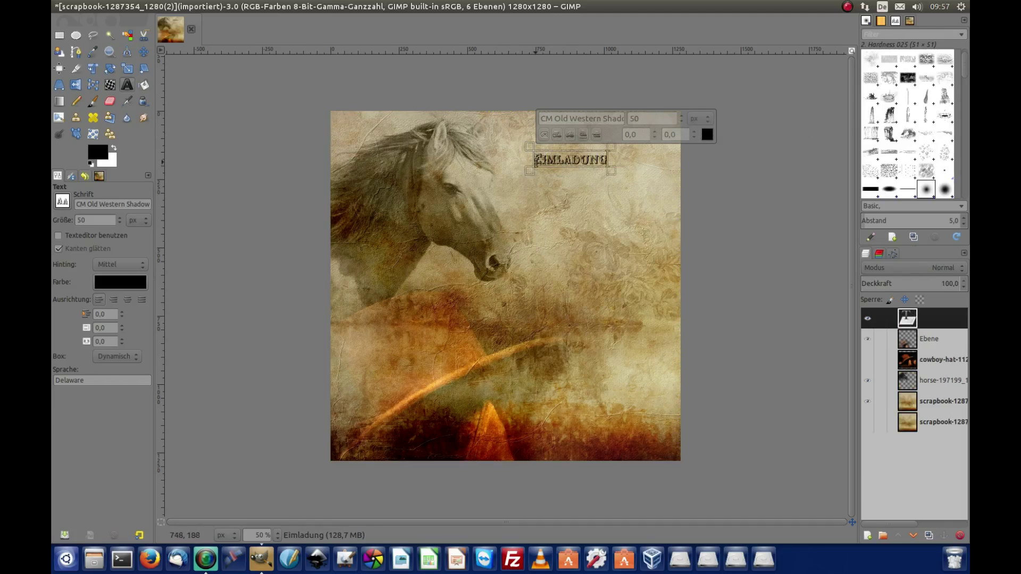
Enlarge the whole 'Eimladung' title to size 160.
{"action": "left_click", "coordinate": [537, 160]}
{"action": "left_click_drag", "start_coordinate": [537, 160], "coordinate": [611, 160]}
{"action": "left_click", "coordinate": [680, 115]}
{"action": "left_click_drag", "start_coordinate": [683, 117], "coordinate": [683, 117]}
{"action": "scroll", "coordinate": [682, 116], "scroll_direction": "up", "scroll_amount": 1}
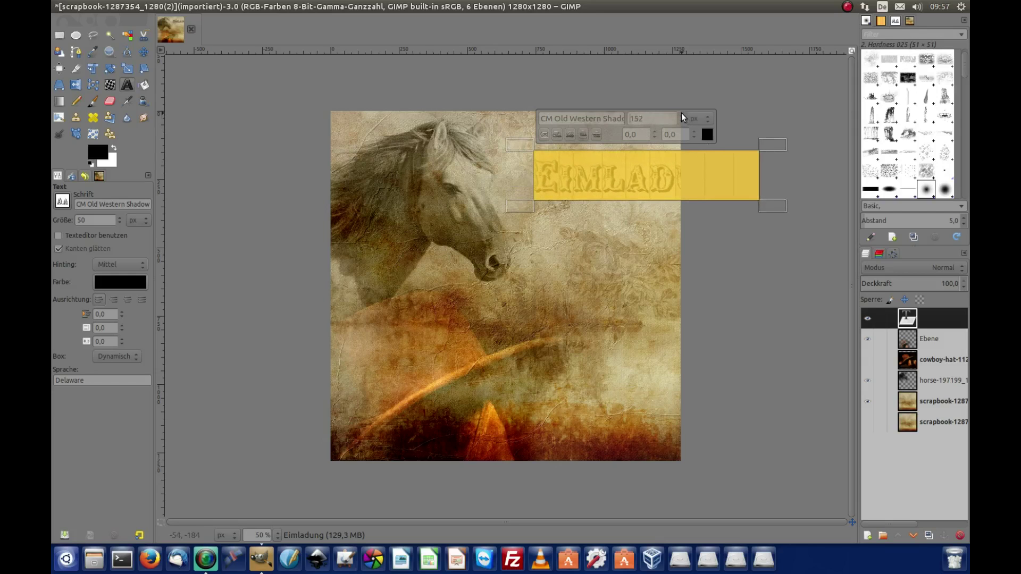
{"action": "scroll", "coordinate": [681, 116], "scroll_direction": "up", "scroll_amount": 2}
{"action": "scroll", "coordinate": [681, 115], "scroll_direction": "up", "scroll_amount": 6}
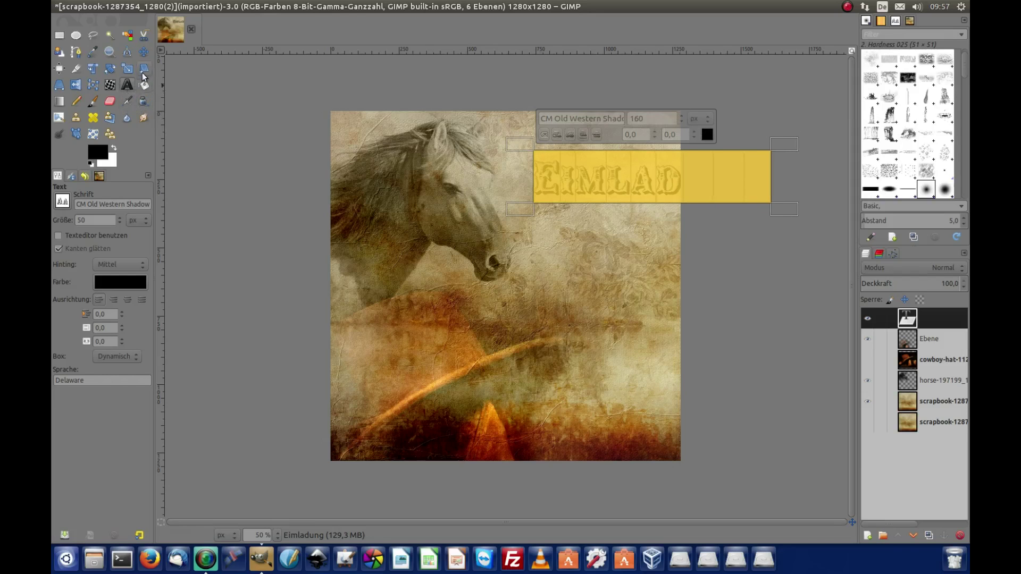
Move the title up to the poster's top right edge.
{"action": "left_click", "coordinate": [144, 53]}
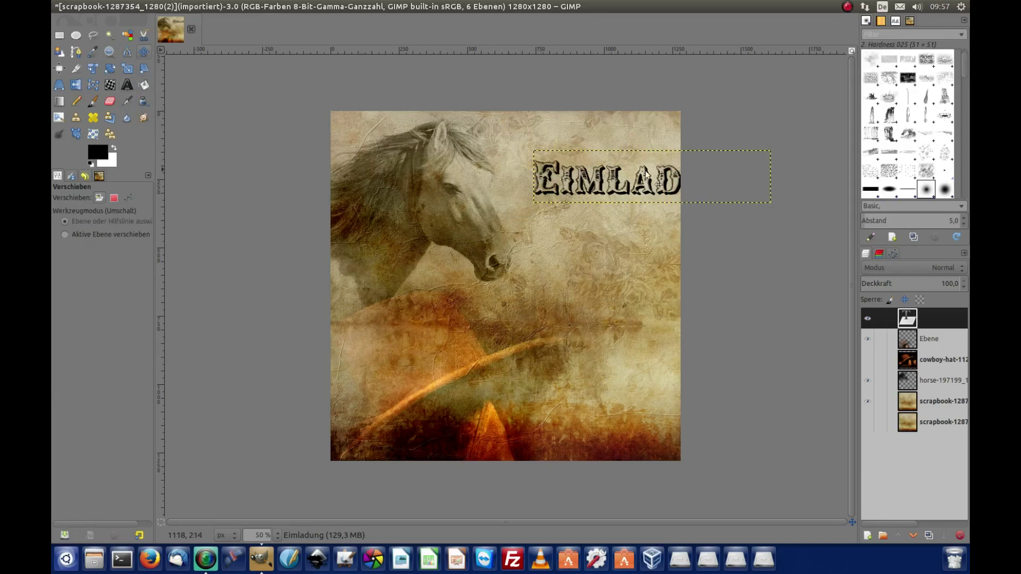
{"action": "left_click", "coordinate": [606, 187]}
{"action": "left_click_drag", "start_coordinate": [606, 188], "coordinate": [500, 153]}
Fix the title typo by replacing the M with N so it reads Einladung.
{"action": "left_click", "coordinate": [512, 152]}
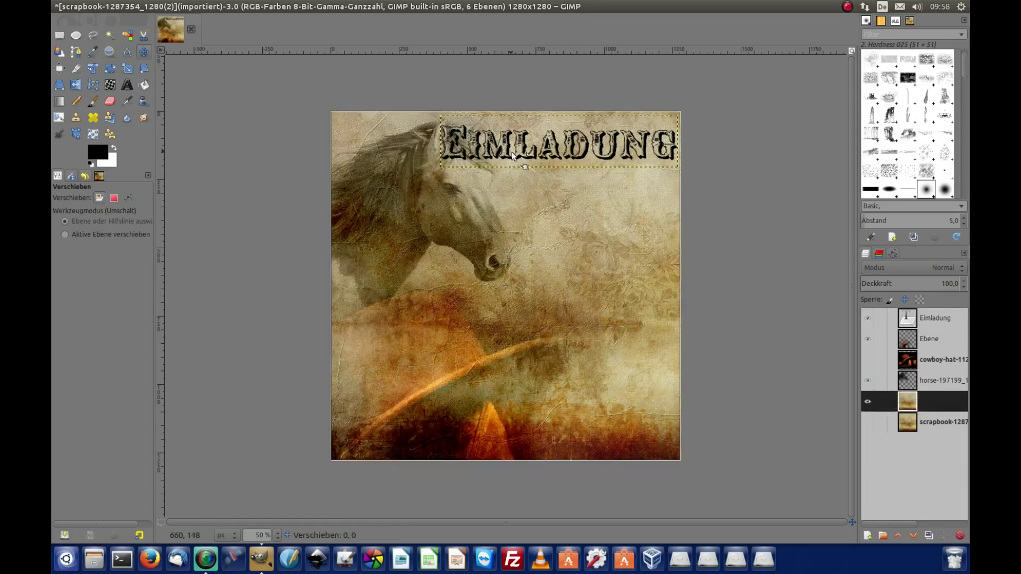
{"action": "left_click", "coordinate": [126, 85]}
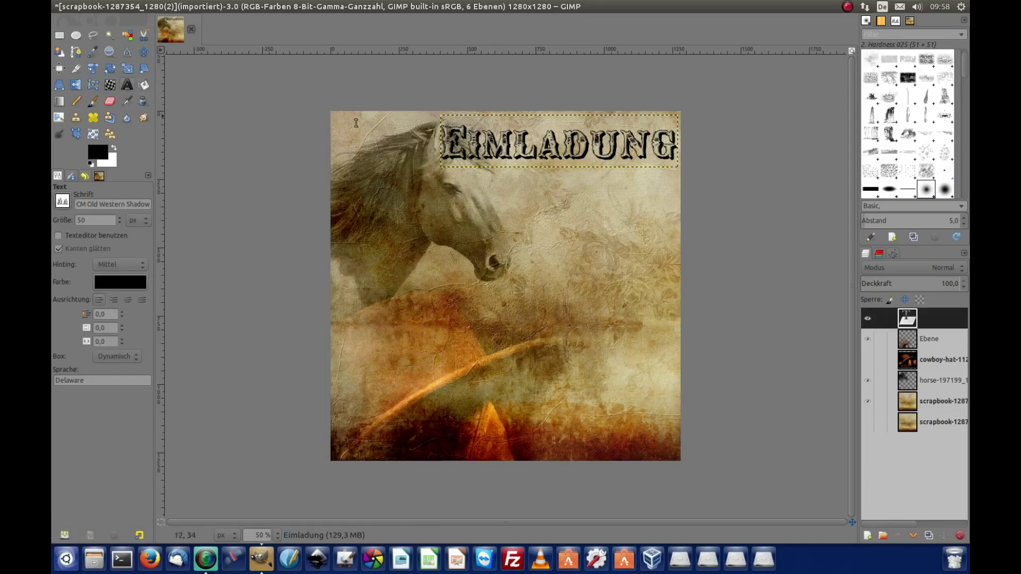
{"action": "left_click", "coordinate": [512, 150]}
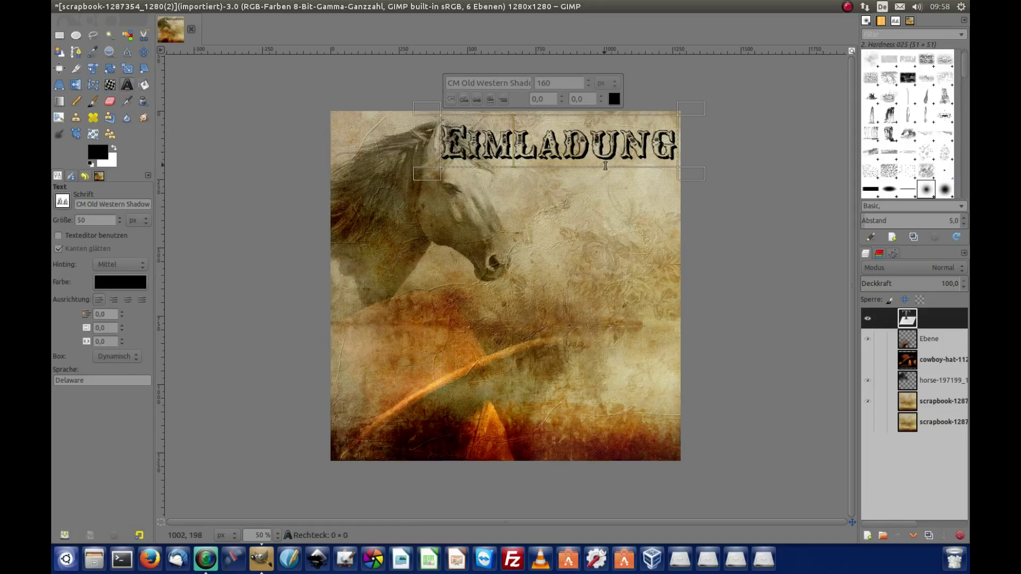
{"action": "key", "text": "BackSpace"}
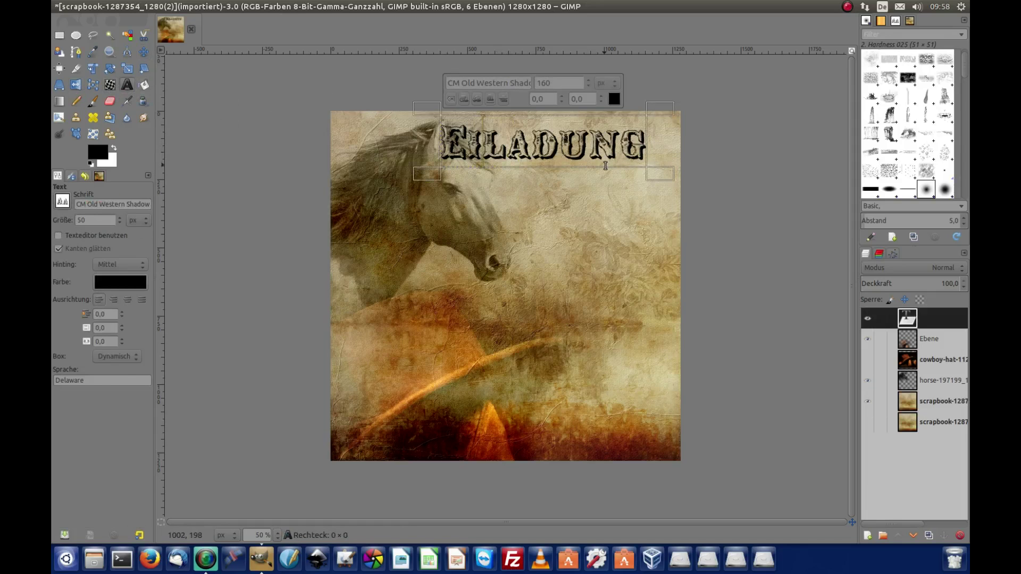
{"action": "type", "text": "N"}
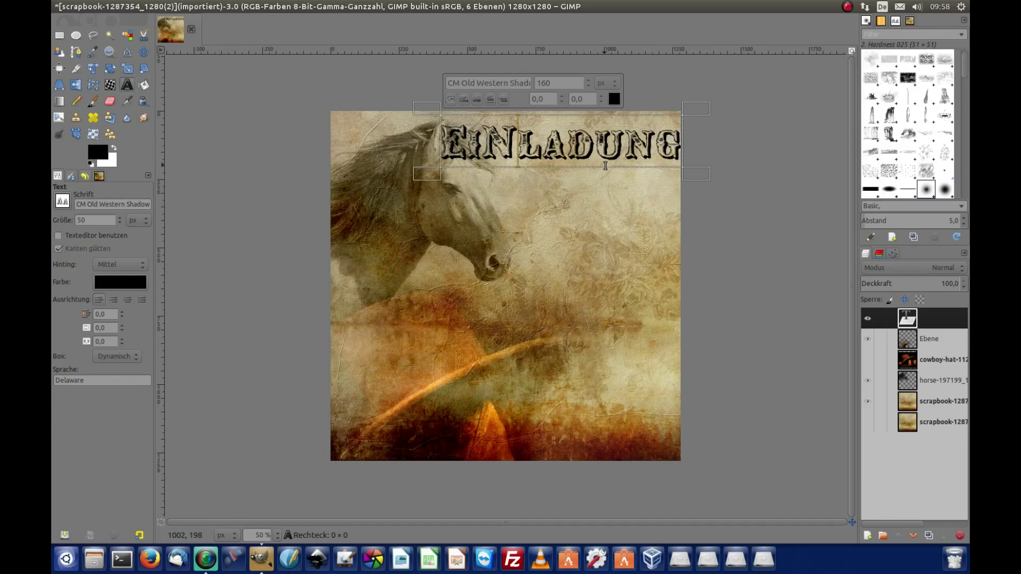
{"action": "key", "text": "BackSpace"}
{"action": "type", "text": "N"}
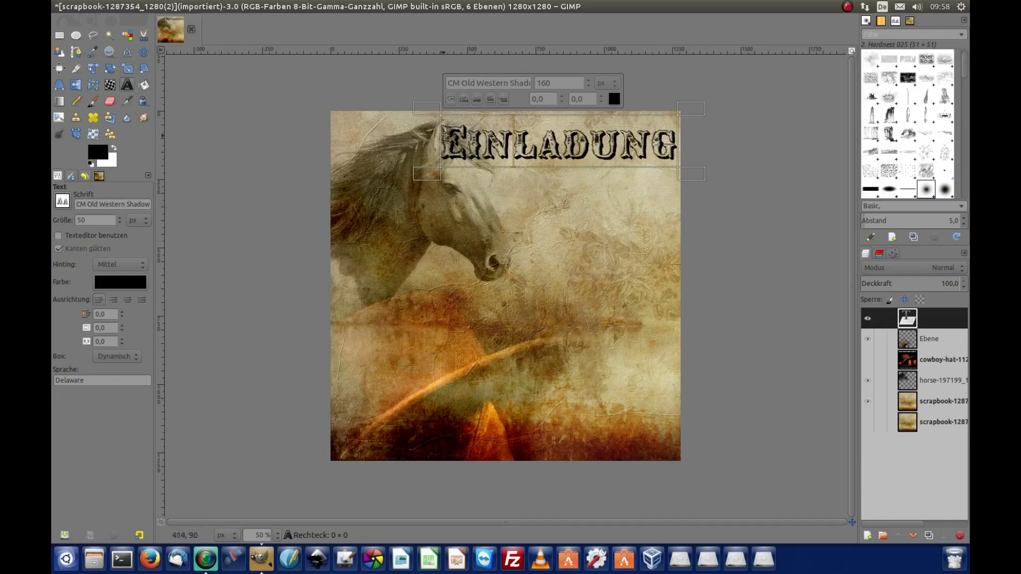
{"action": "left_click_drag", "start_coordinate": [442, 137], "coordinate": [675, 137]}
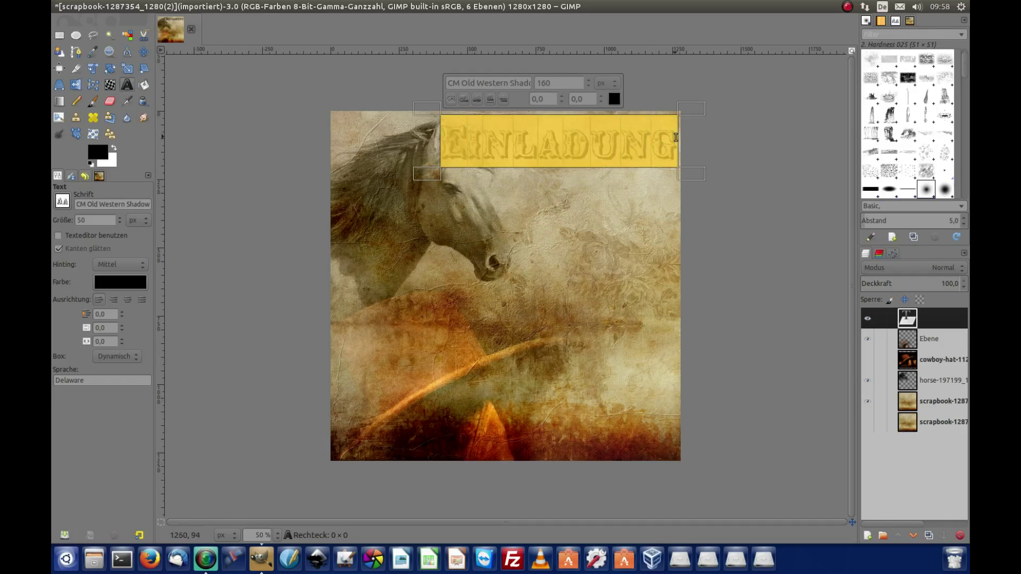
{"action": "left_click", "coordinate": [704, 176]}
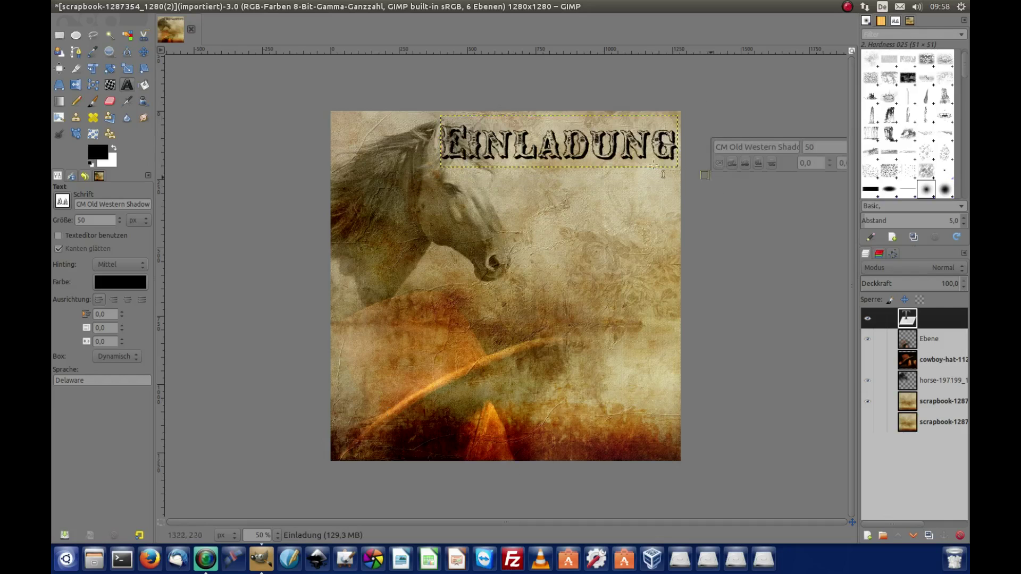
{"action": "left_click", "coordinate": [455, 154]}
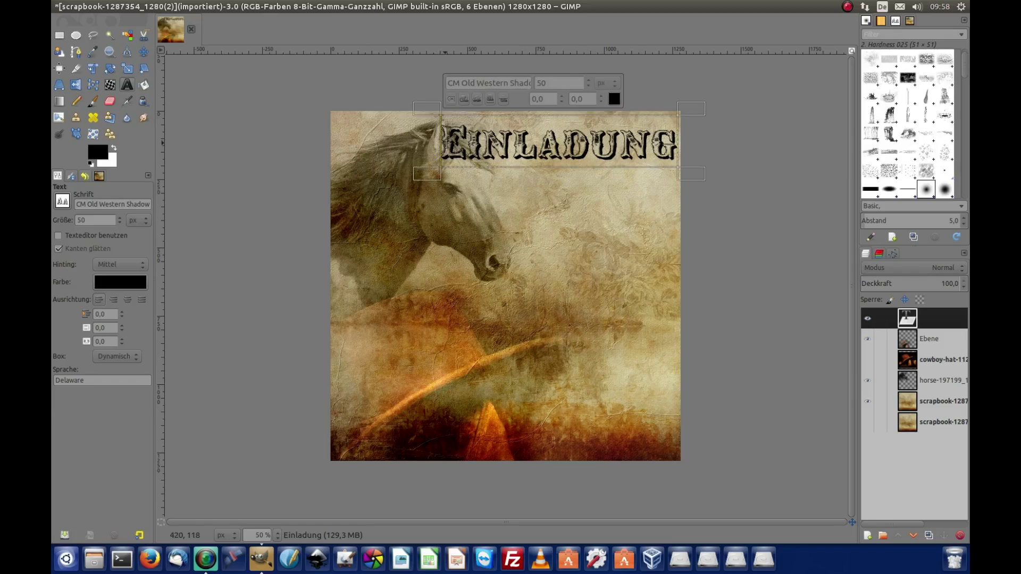
{"action": "left_click", "coordinate": [786, 253]}
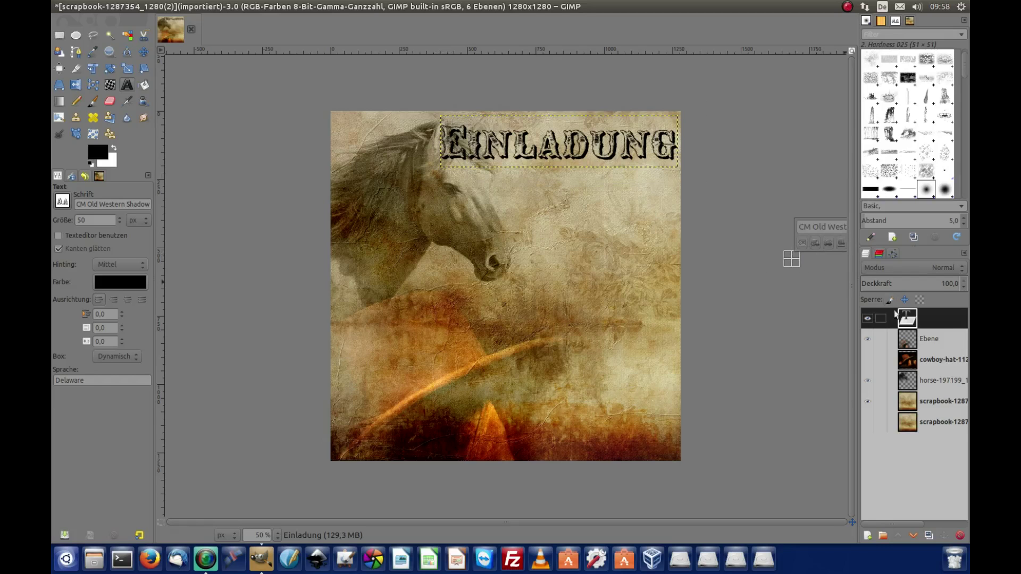
Set the title text layer's blend mode to Faser mischen.
{"action": "left_click", "coordinate": [959, 271]}
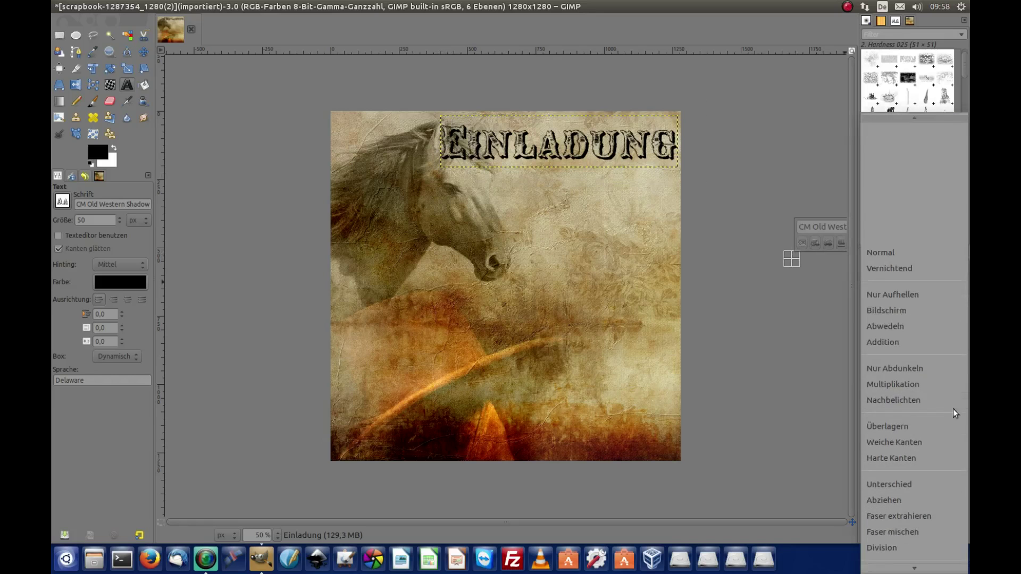
{"action": "left_click", "coordinate": [923, 531]}
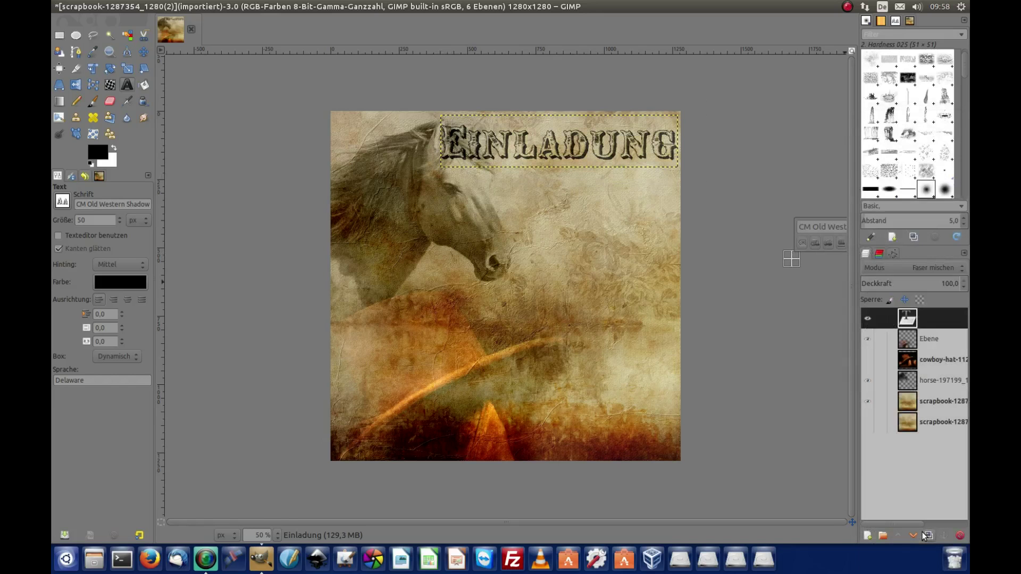
{"action": "scroll", "coordinate": [563, 229], "scroll_direction": "up", "scroll_amount": 3}
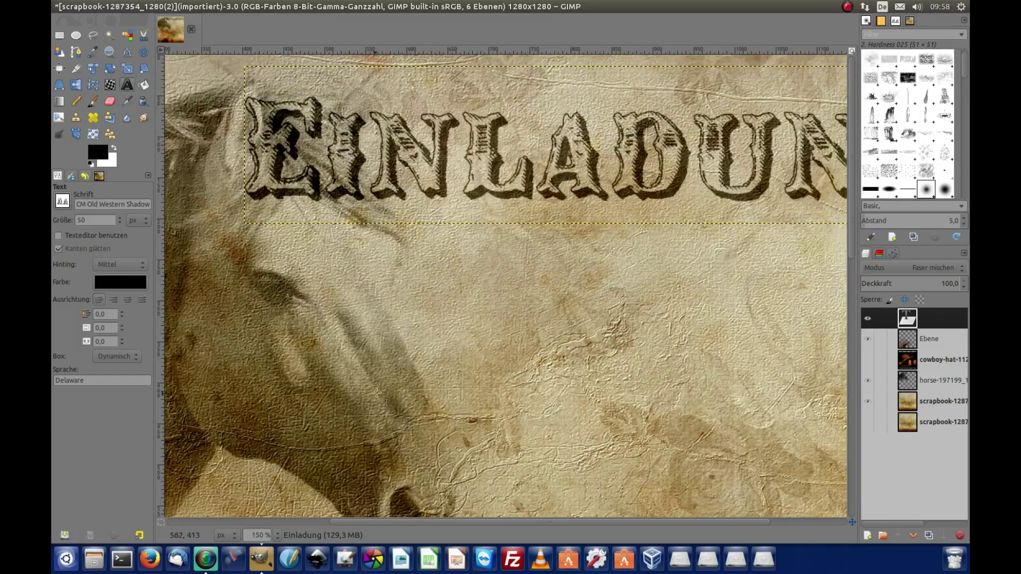
{"action": "scroll", "coordinate": [386, 386], "scroll_direction": "down", "scroll_amount": 2}
{"action": "scroll", "coordinate": [431, 376], "scroll_direction": "down", "scroll_amount": 1}
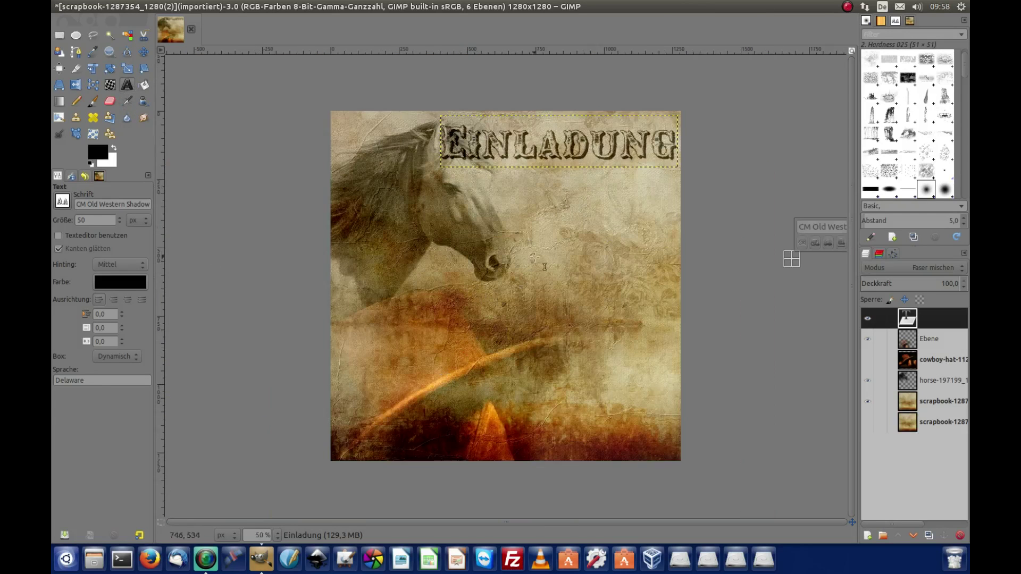
Type the details 'zum Westernreiten / am / 01.01.2016 / Neuenburg Reitplatz' on separate lines.
{"action": "left_click", "coordinate": [544, 230]}
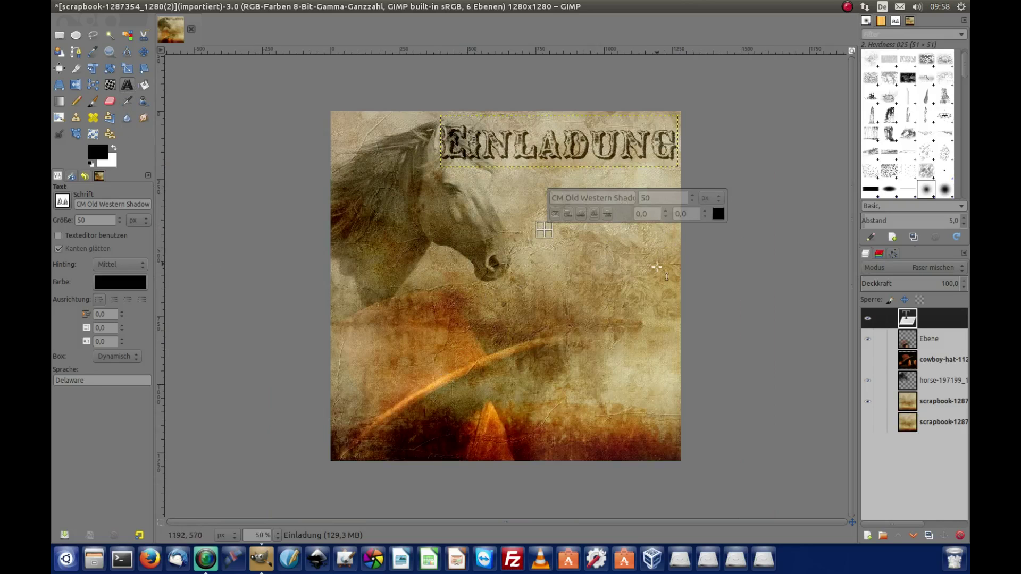
{"action": "type", "text": "zum"}
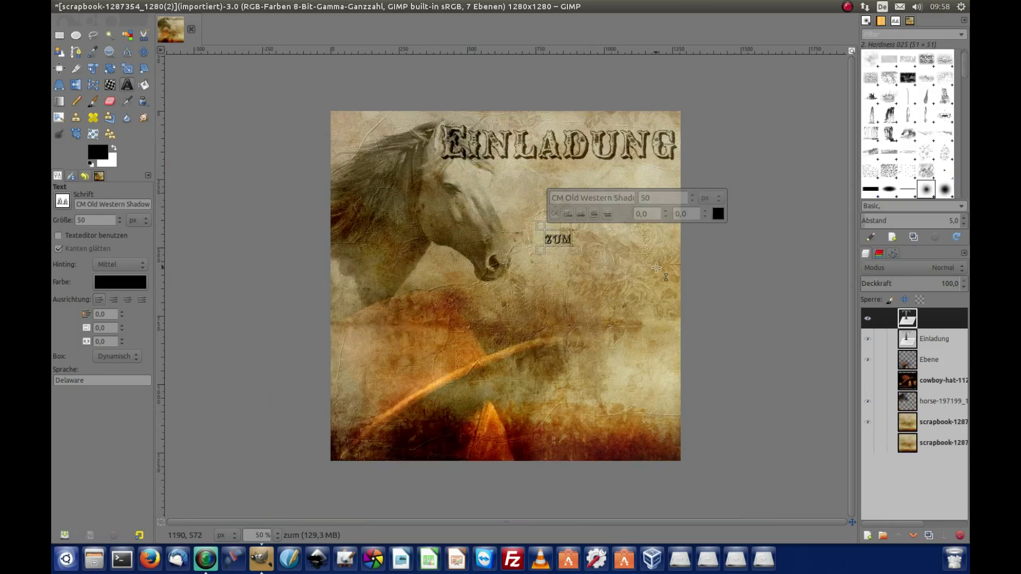
{"action": "type", "text": " We"}
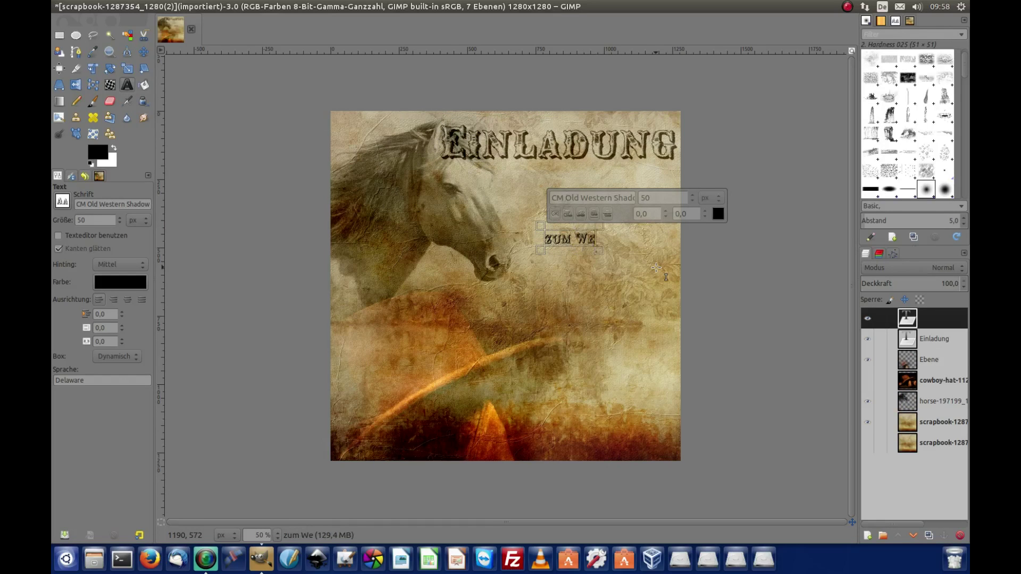
{"action": "type", "text": "stern"}
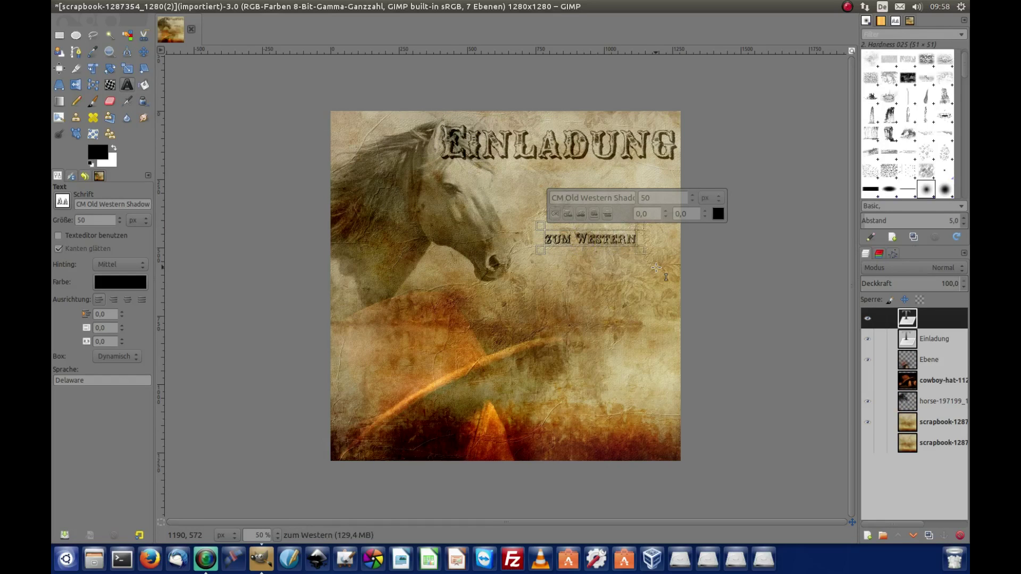
{"action": "type", "text": "reiten"}
{"action": "key", "text": "Return"}
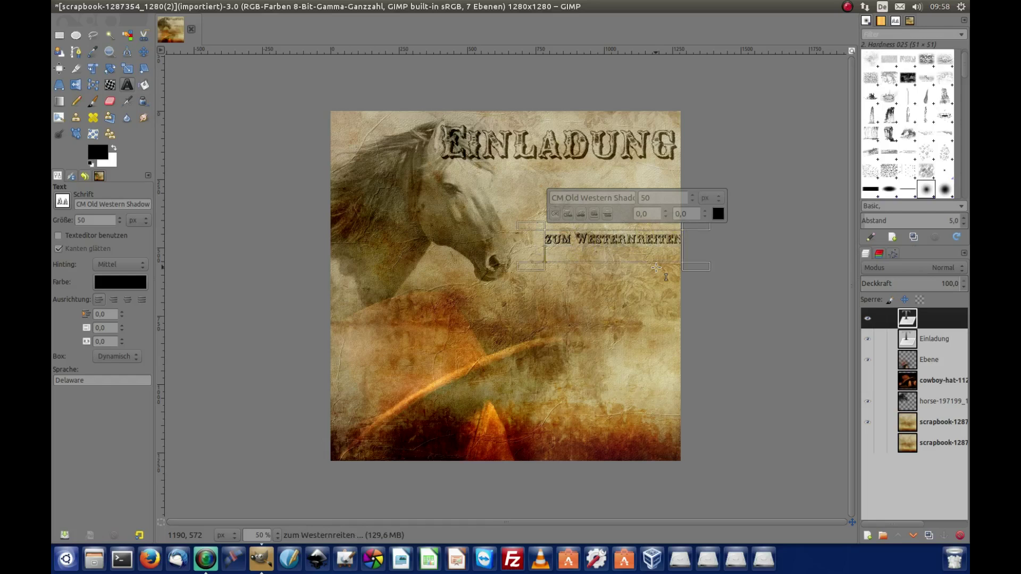
{"action": "type", "text": "am"}
{"action": "key", "text": "Return"}
{"action": "type", "text": "01.01.20146"}
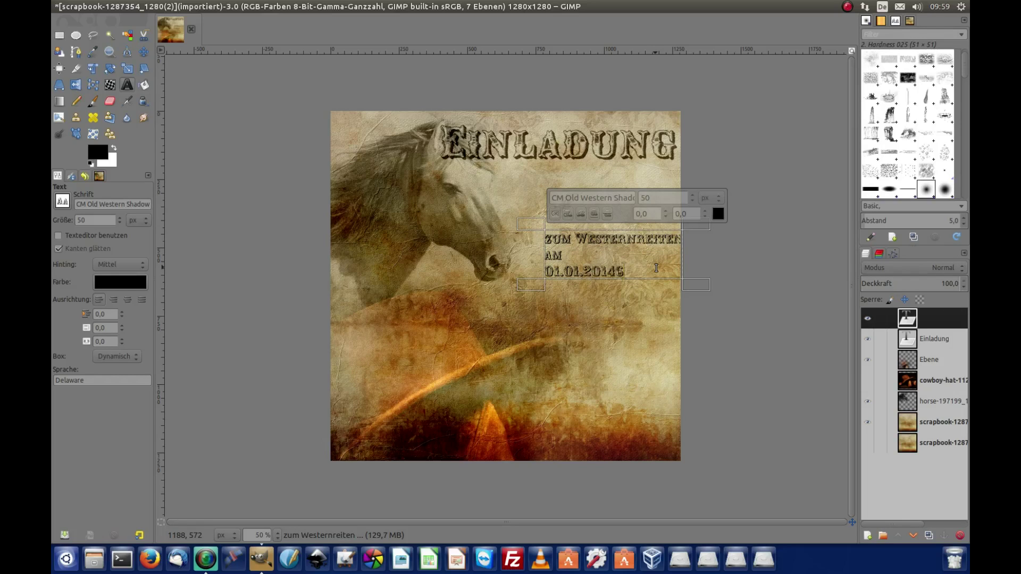
{"action": "key", "text": "BackSpace"}
{"action": "key", "text": "BackSpace"}
{"action": "type", "text": "6"}
{"action": "key", "text": "Return"}
{"action": "key", "text": "Return"}
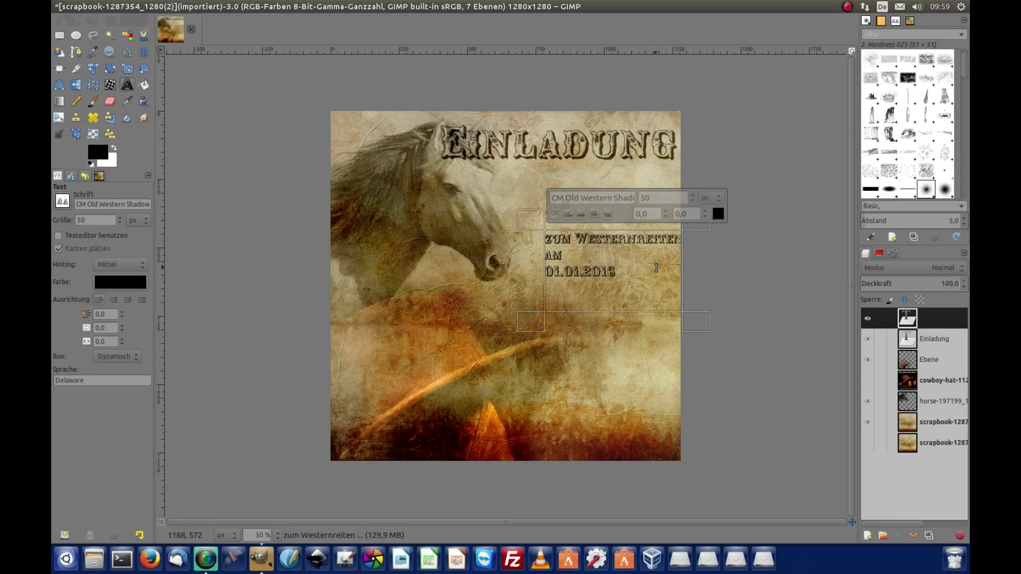
{"action": "type", "text": "Neuenburg"}
{"action": "key", "text": "Return"}
{"action": "type", "text": "Re"}
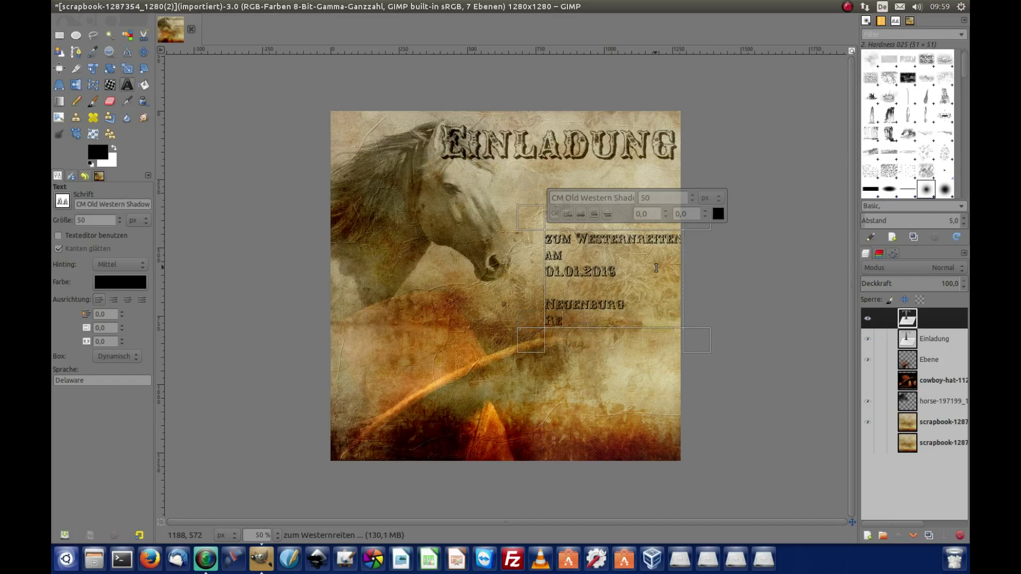
{"action": "type", "text": "itplatz"}
Right-align the details text at size 76 and move it to the poster's lower right.
{"action": "key", "text": "shift+Left"}
{"action": "key", "text": "shift+Left"}
{"action": "key", "text": "shift+Left"}
{"action": "key", "text": "ctrl+a"}
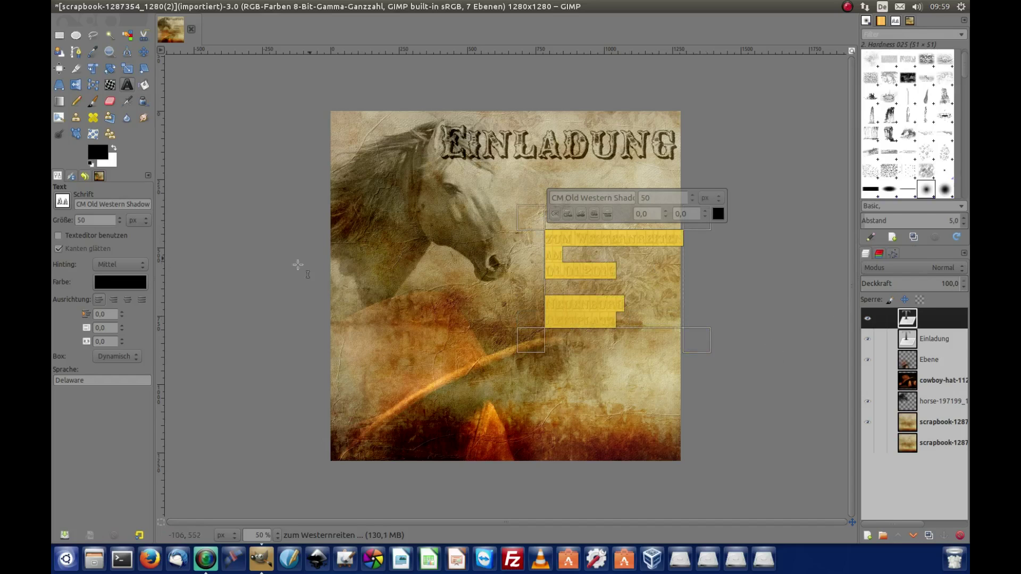
{"action": "left_click", "coordinate": [114, 302]}
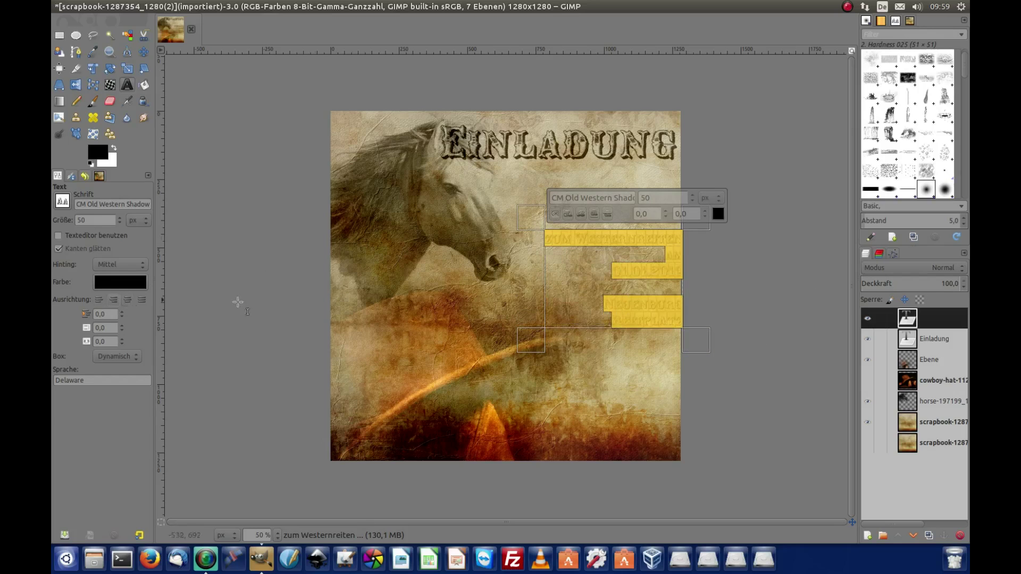
{"action": "double_click", "coordinate": [663, 196]}
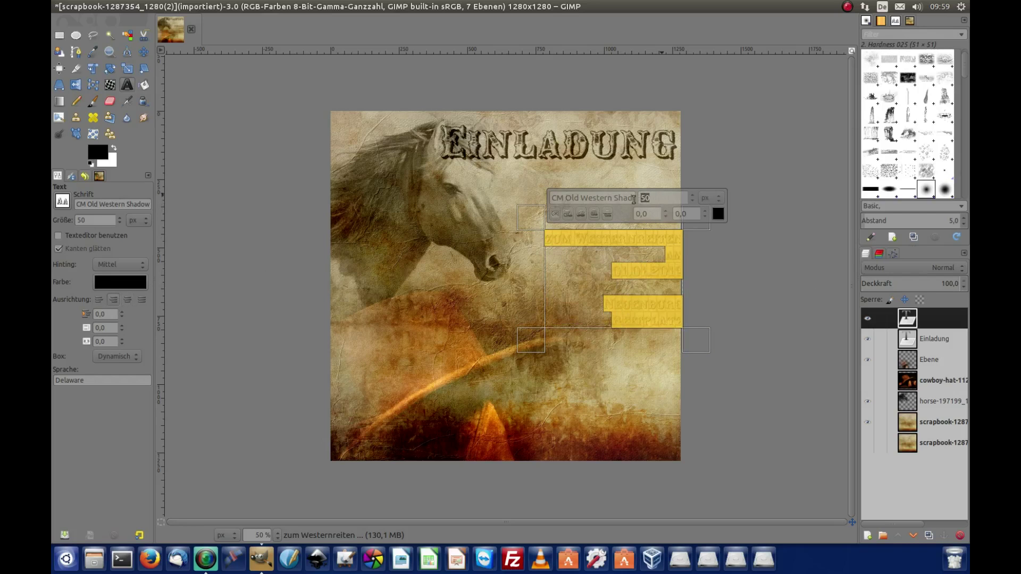
{"action": "left_click", "coordinate": [693, 195]}
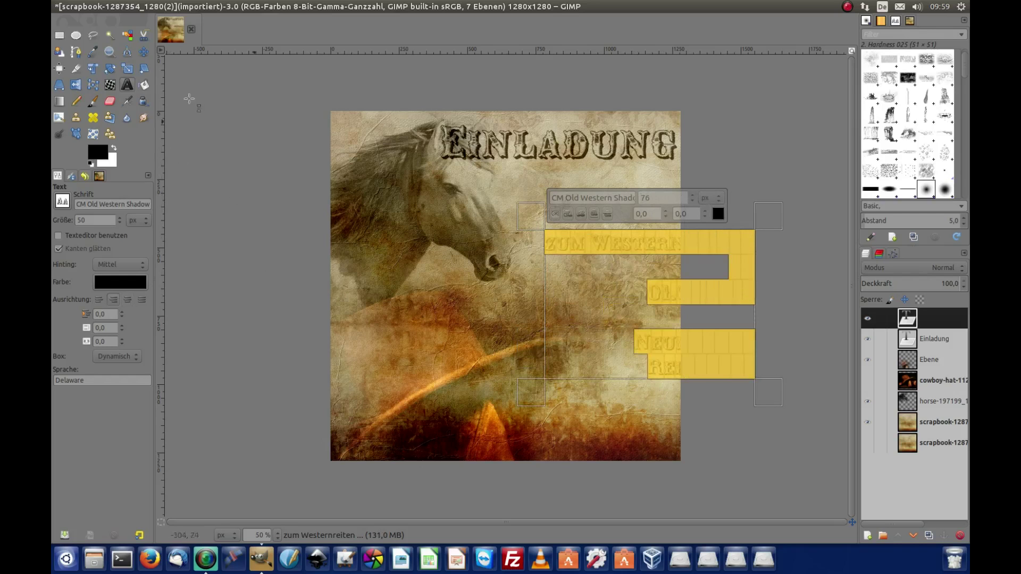
{"action": "left_click", "coordinate": [143, 53]}
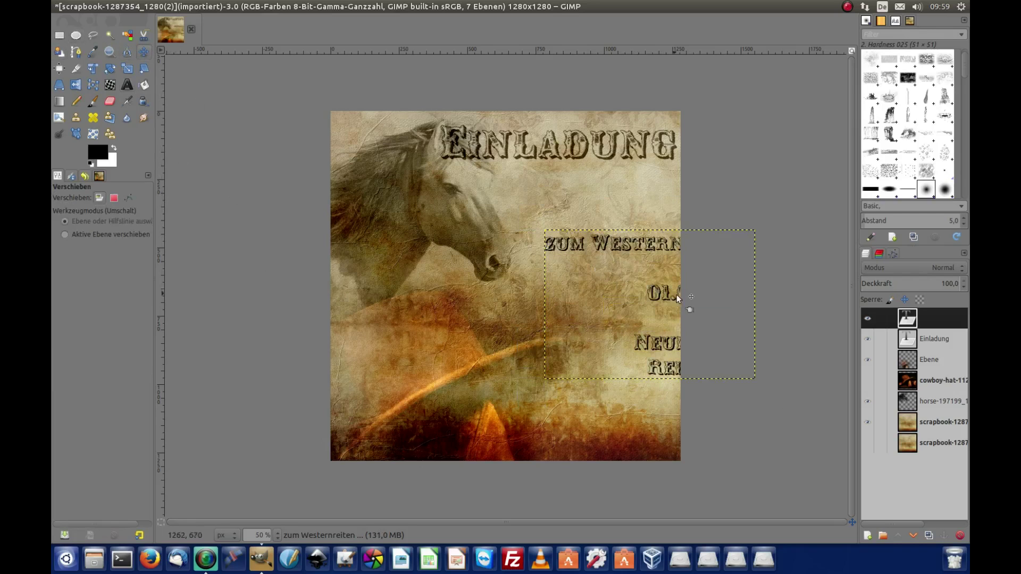
{"action": "left_click_drag", "start_coordinate": [666, 297], "coordinate": [585, 339]}
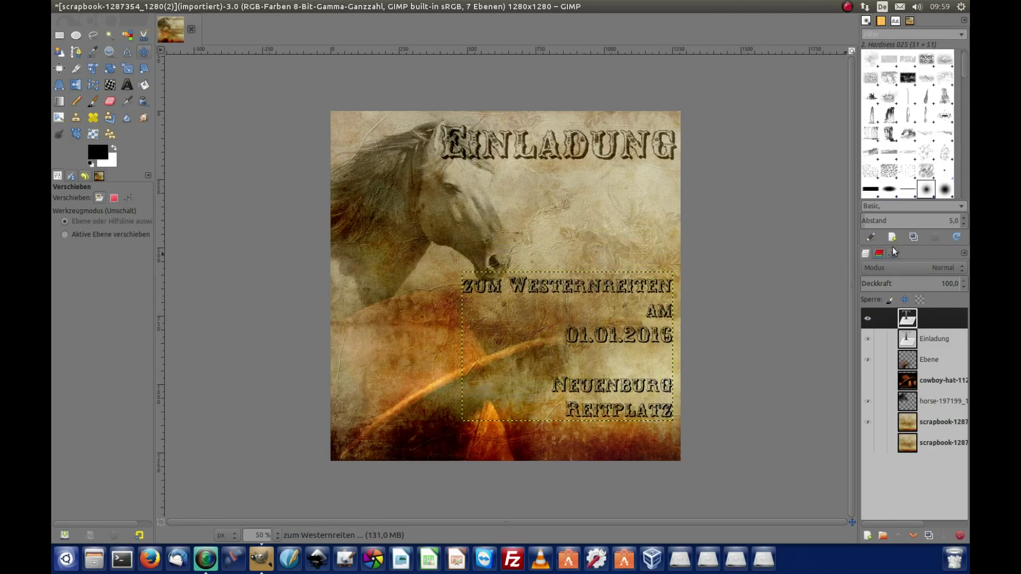
Set the 'zum Westernreiten' details layer's Modus to Faser mischen.
{"action": "left_click", "coordinate": [965, 270]}
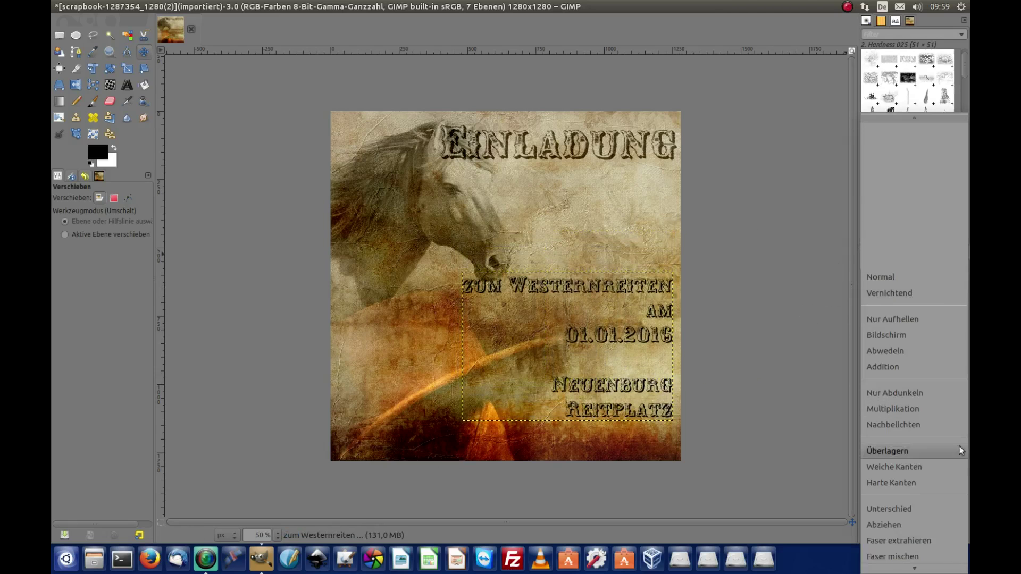
{"action": "scroll", "coordinate": [959, 445], "scroll_direction": "down", "scroll_amount": 1}
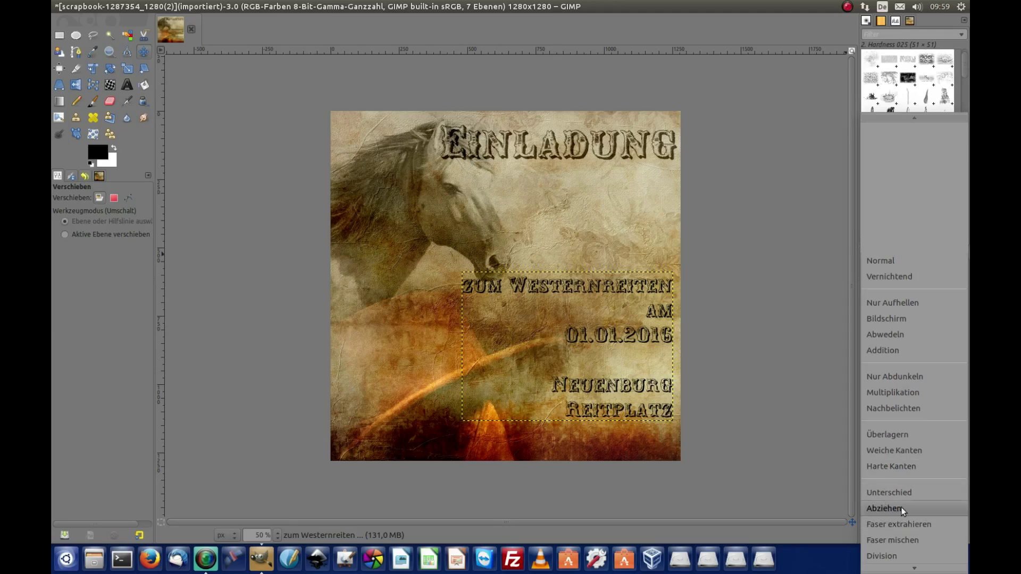
{"action": "left_click", "coordinate": [911, 541]}
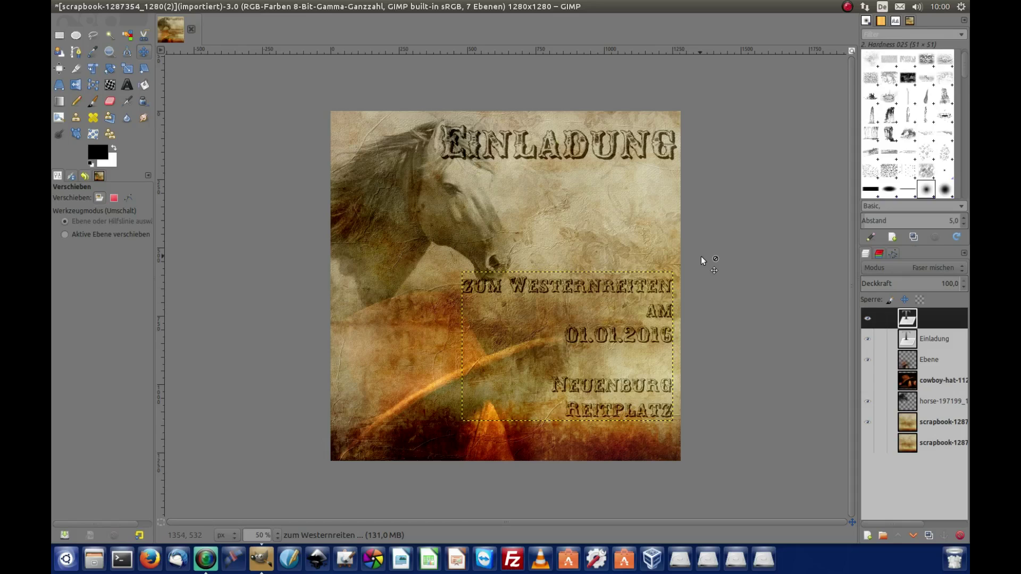
{"action": "key", "text": "alt"}
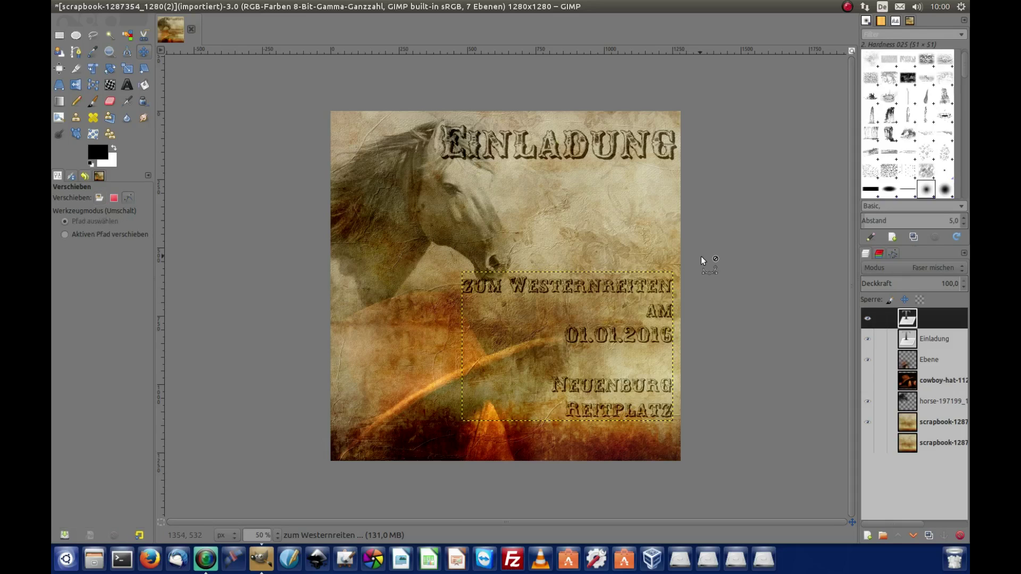